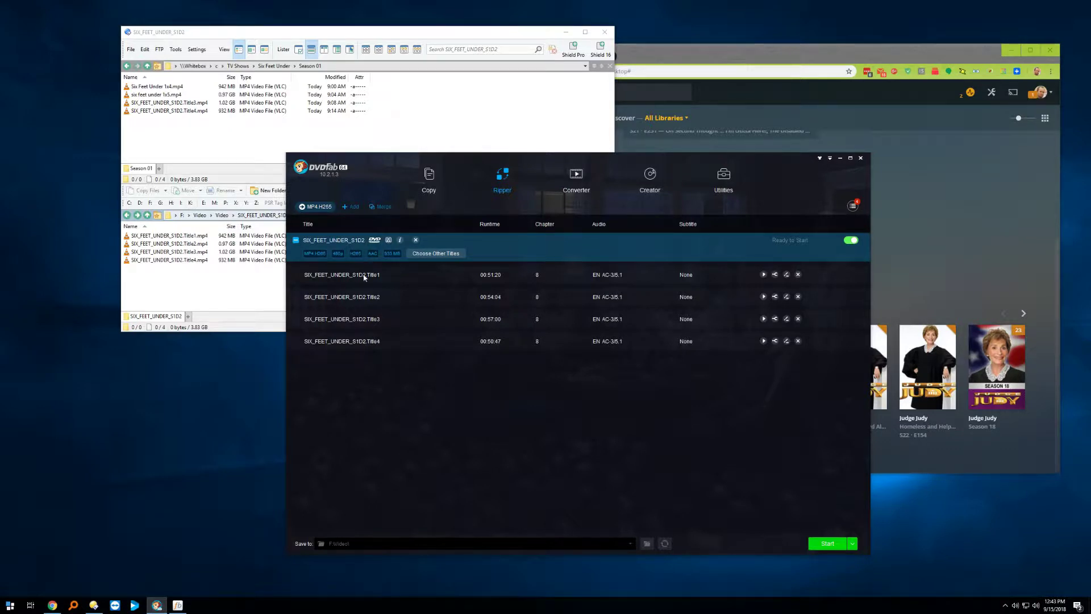
Review which titles of the SIX_FEET_UNDER_S1D2 disc are selected for ripping
left_click(436, 254)
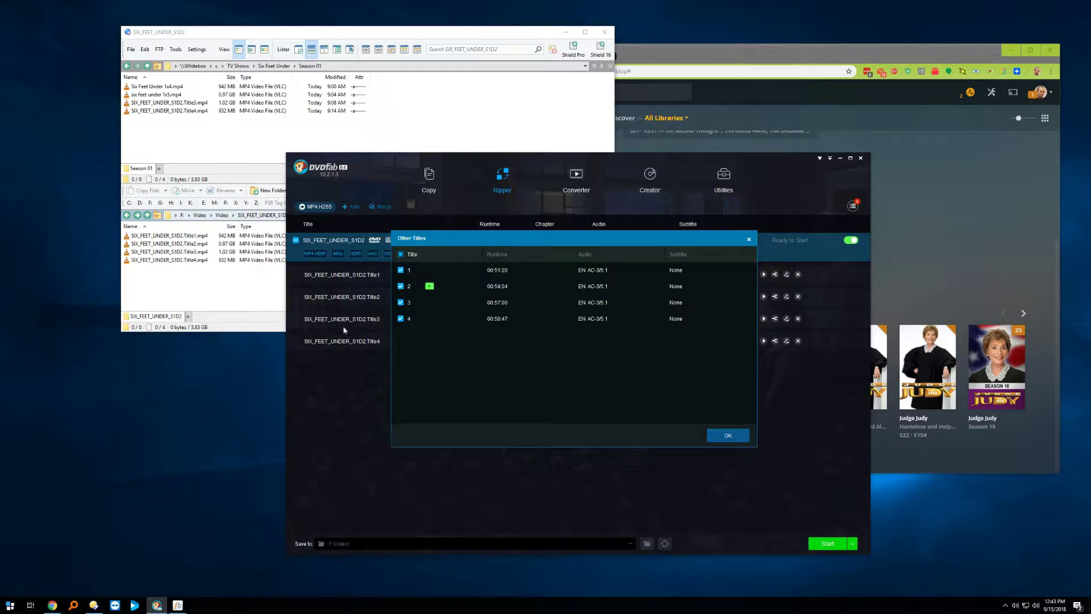
left_click(728, 436)
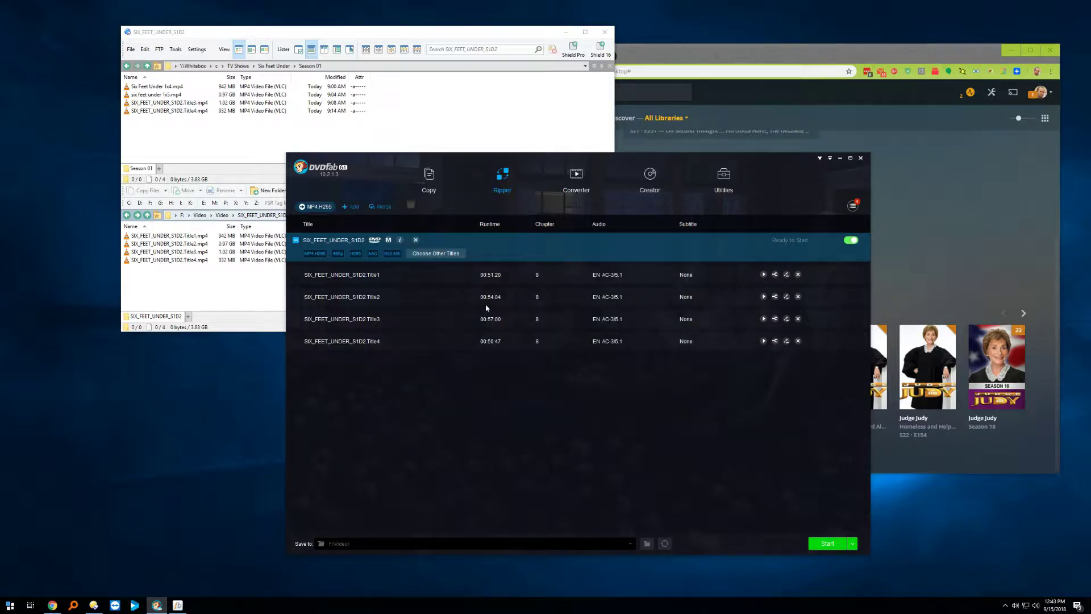
Deselect titles 2, 3 and 4 of the disc so that only title 1 is kept for ripping
left_click(427, 255)
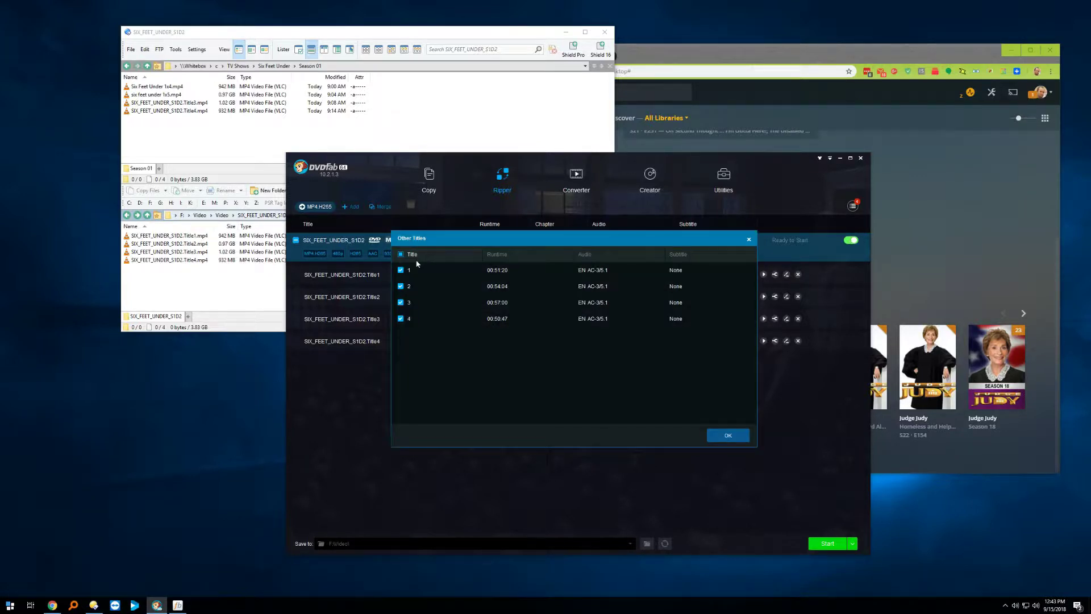
left_click(401, 286)
left_click(401, 303)
left_click(401, 319)
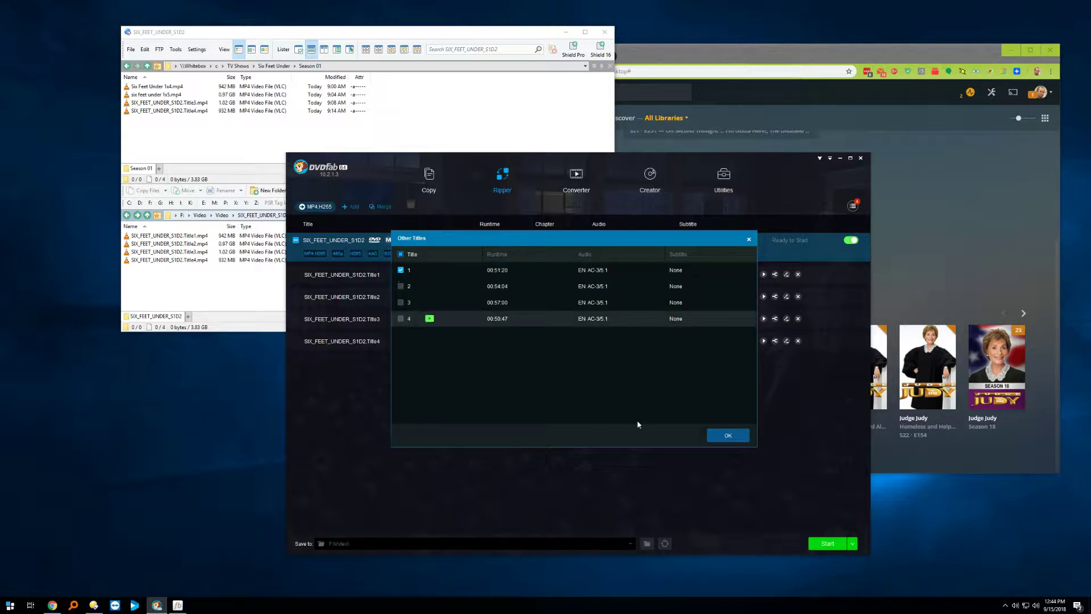
left_click(728, 435)
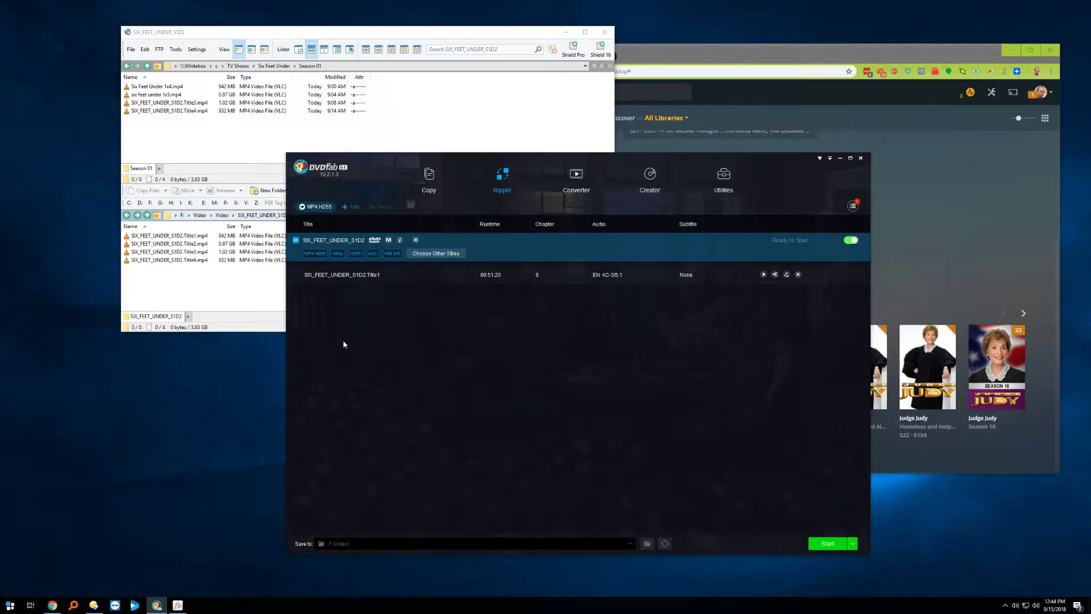
Reselect all four titles of the disc for ripping
left_click(436, 253)
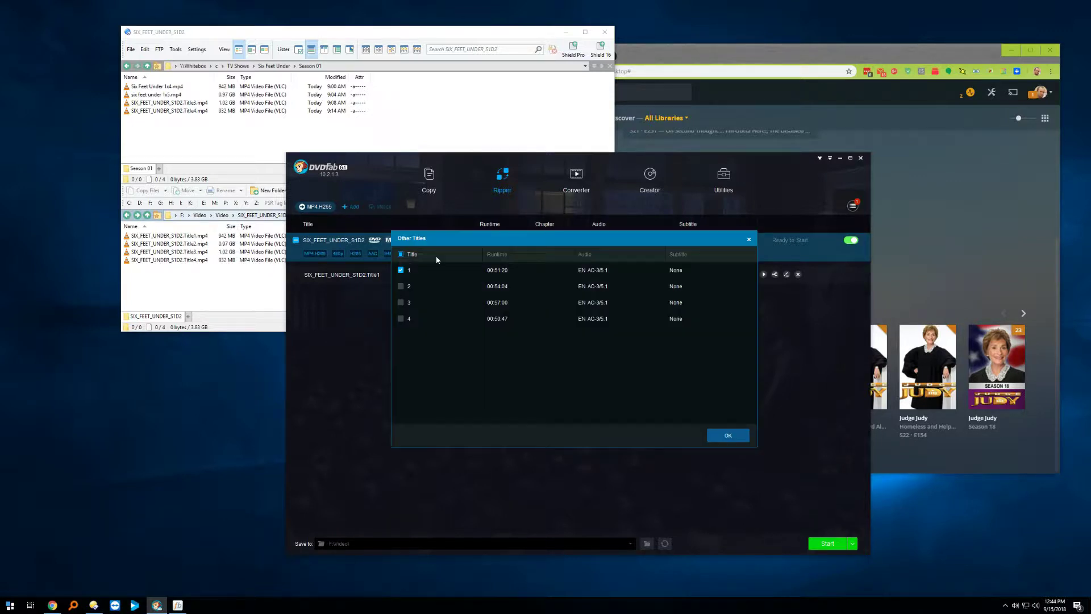
left_click(401, 286)
left_click(401, 254)
left_click(728, 436)
Examine the subtitle choices and audio tracks offered for the first title
left_click(694, 275)
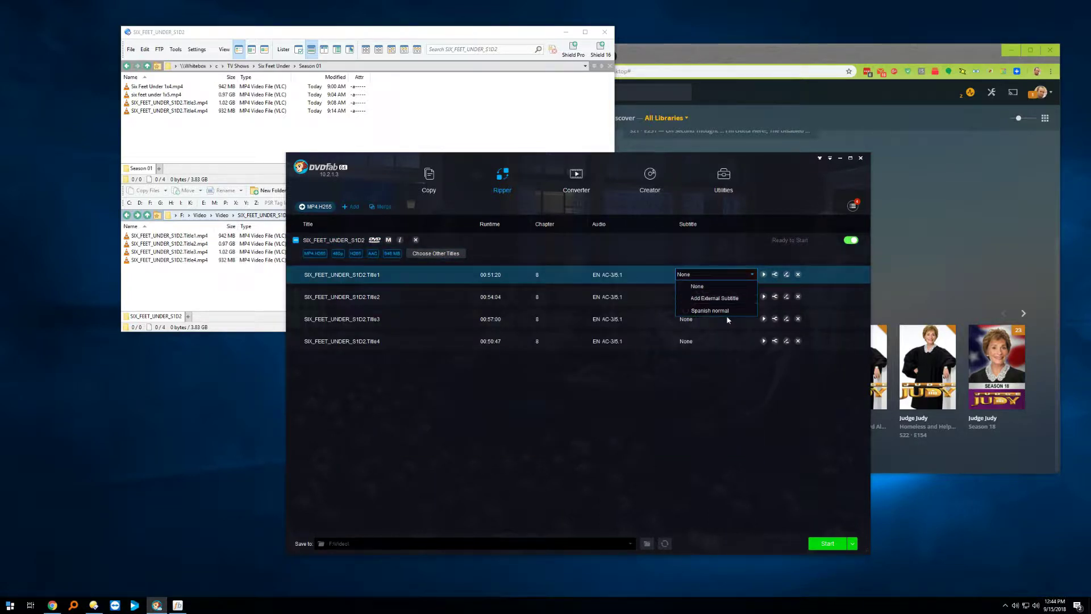
left_click(628, 275)
left_click(629, 274)
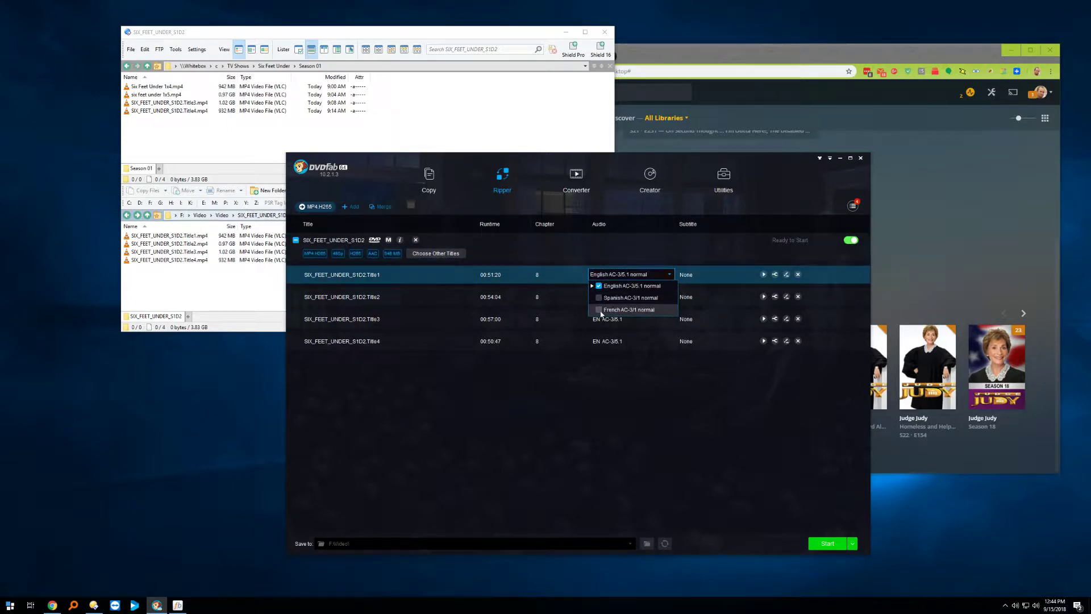
left_click(609, 390)
Check the audio track choices of the second, third and fourth titles
left_click(616, 296)
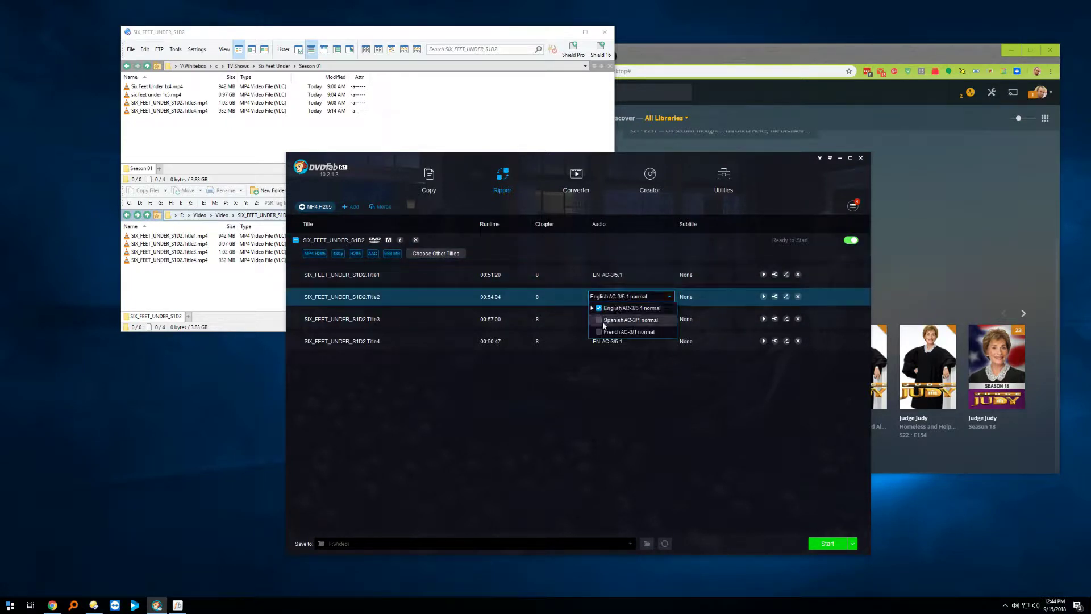
left_click(593, 348)
left_click(614, 319)
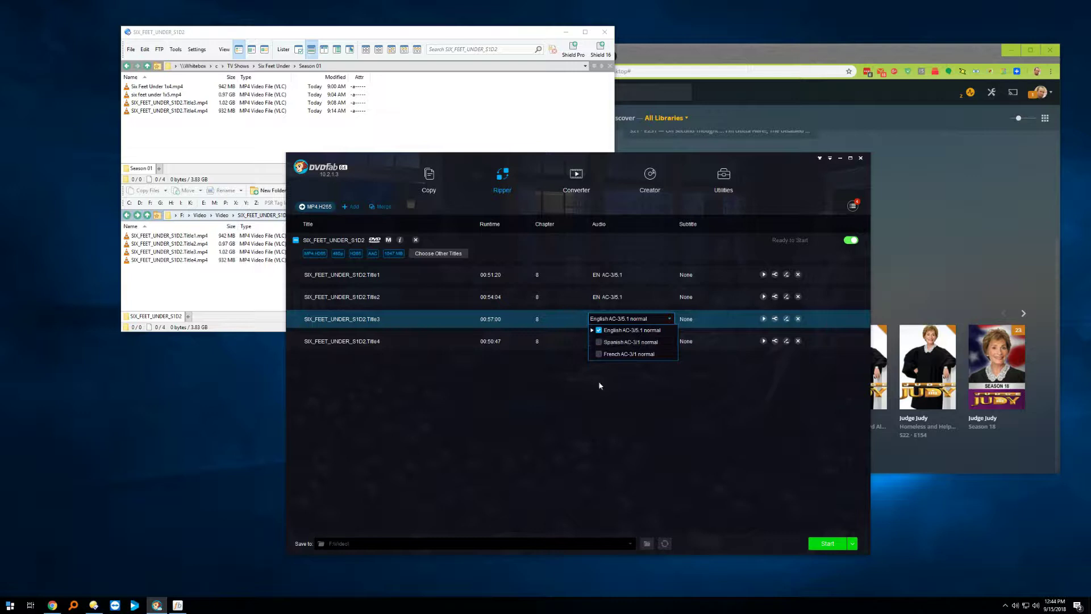
left_click(599, 380)
left_click(600, 344)
left_click(600, 342)
left_click(541, 384)
Check the first title's subtitle choices again without changing the selection
left_click(701, 275)
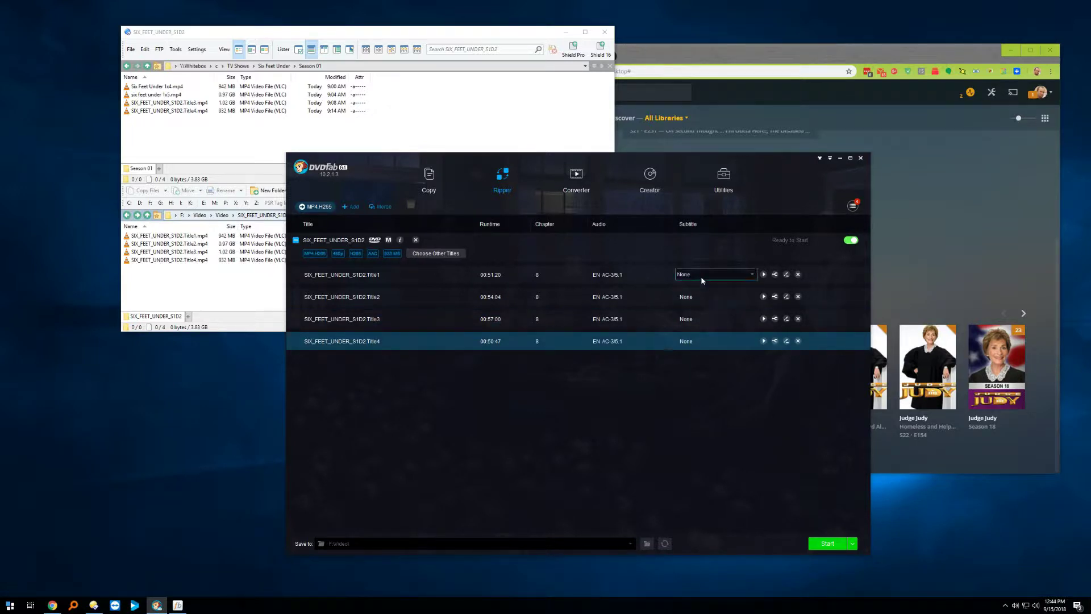
left_click(701, 276)
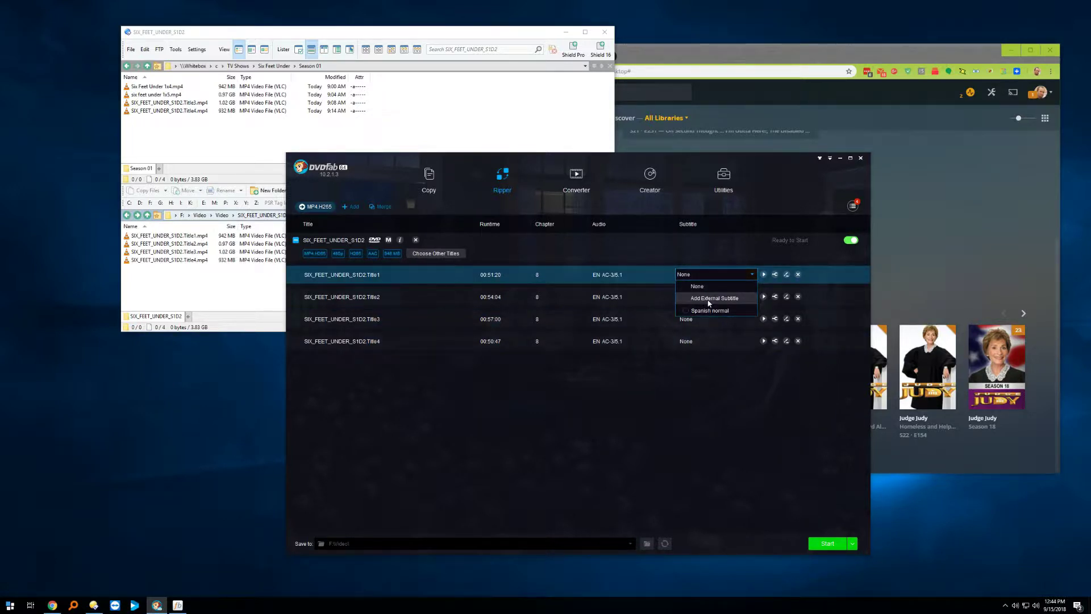
left_click(714, 369)
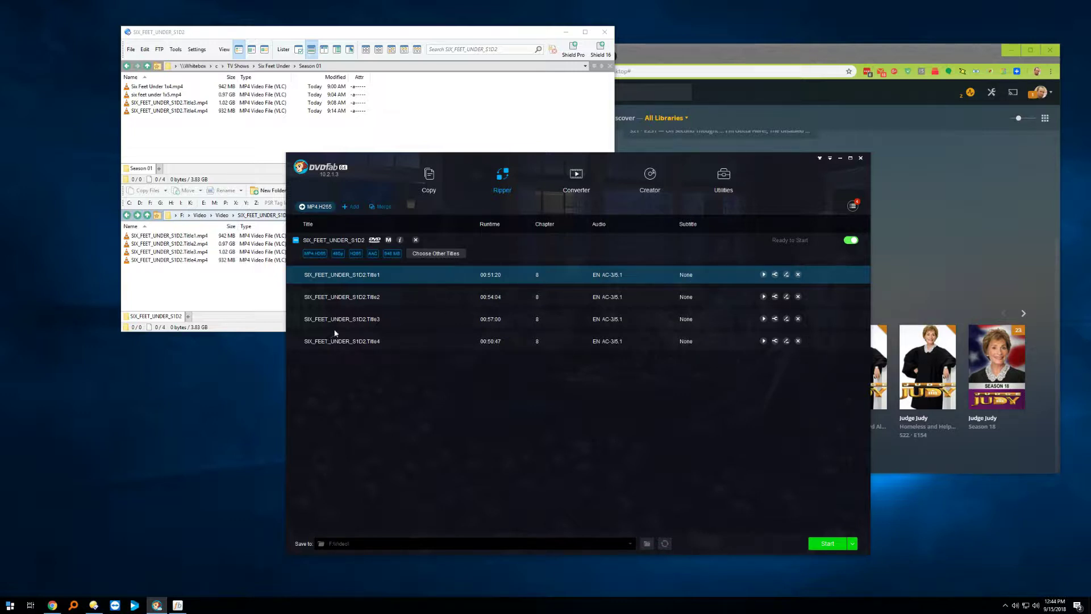
Switch to the file manager to compare the ripped MP4 names in the SIX_FEET_UNDER_S1D2 folder with the titles listed in DVDFab
left_click(270, 287)
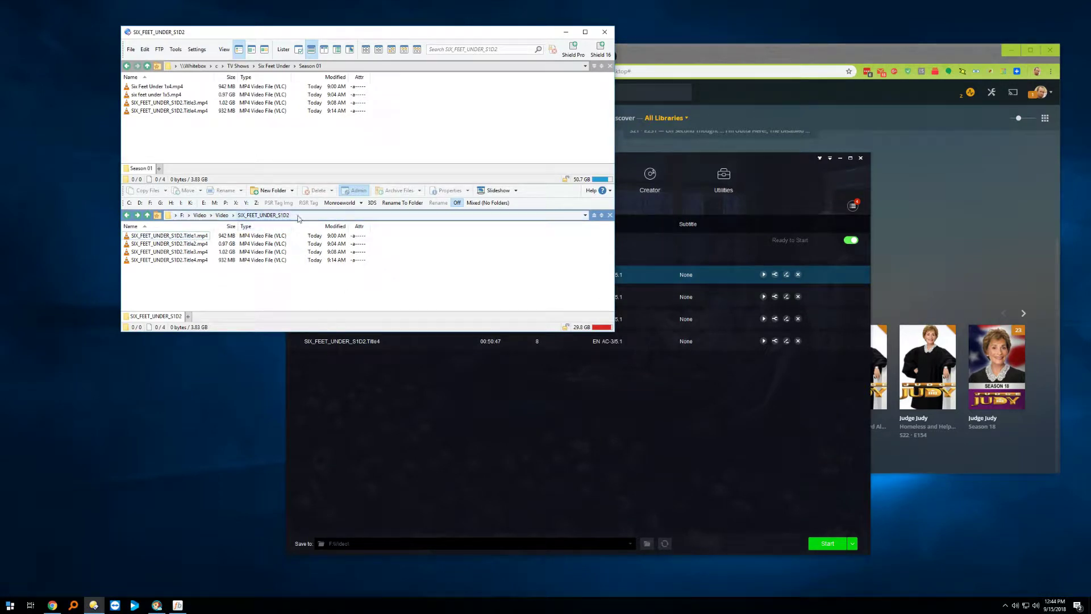
left_click(380, 389)
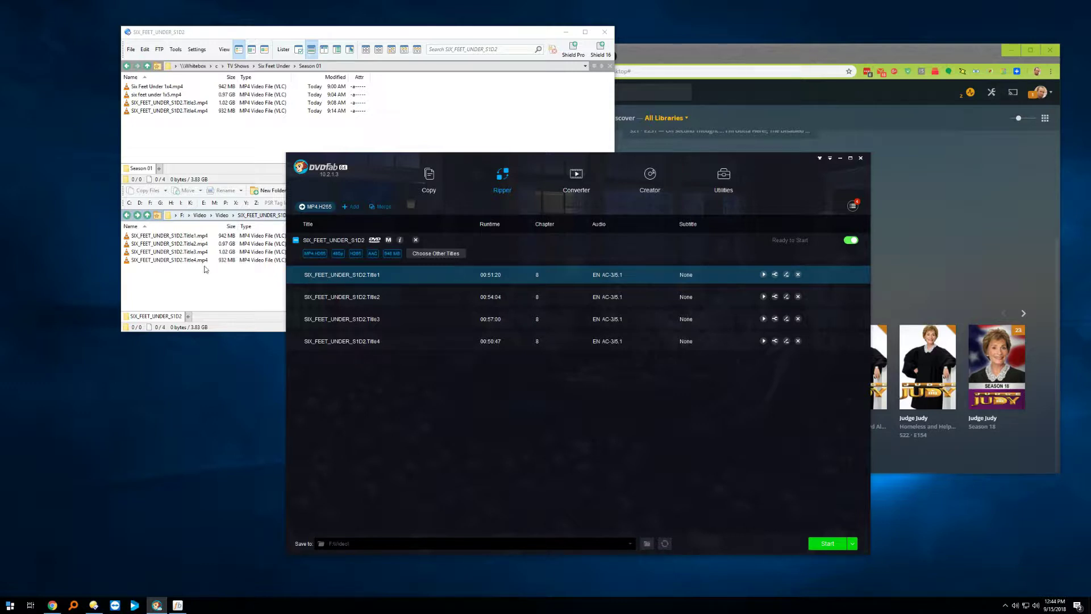
left_click(192, 280)
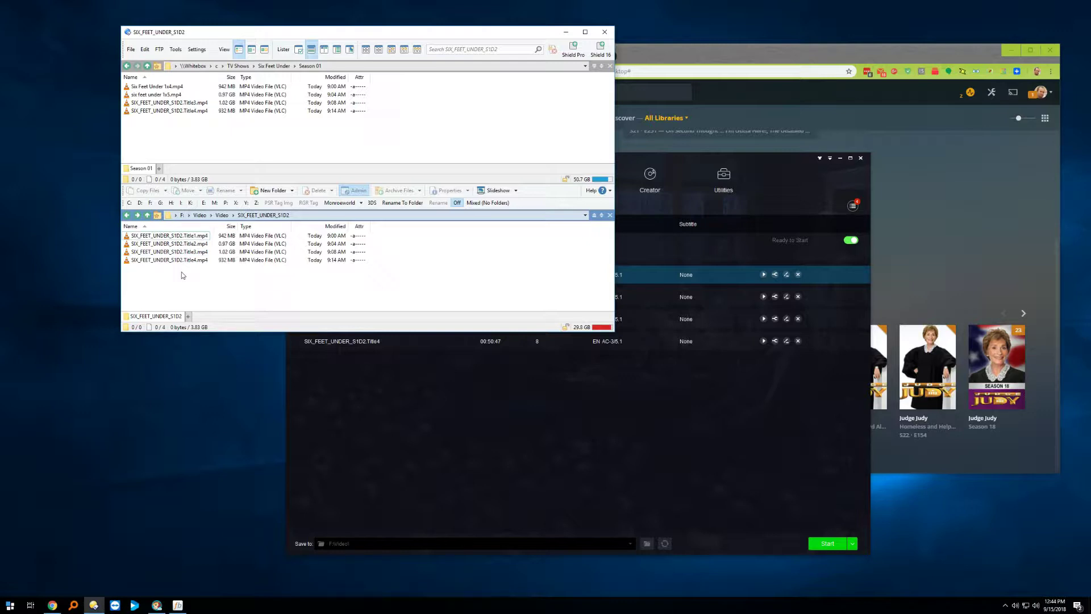
left_click(378, 408)
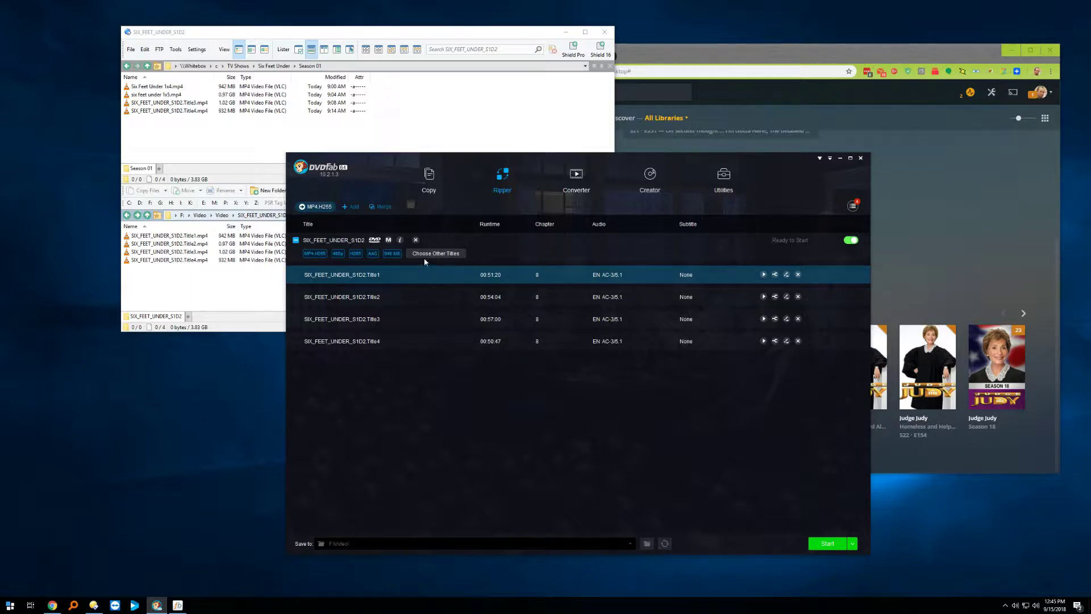
Open the disc's Meta Collection editor and inspect the description fields of all four titles
left_click(389, 241)
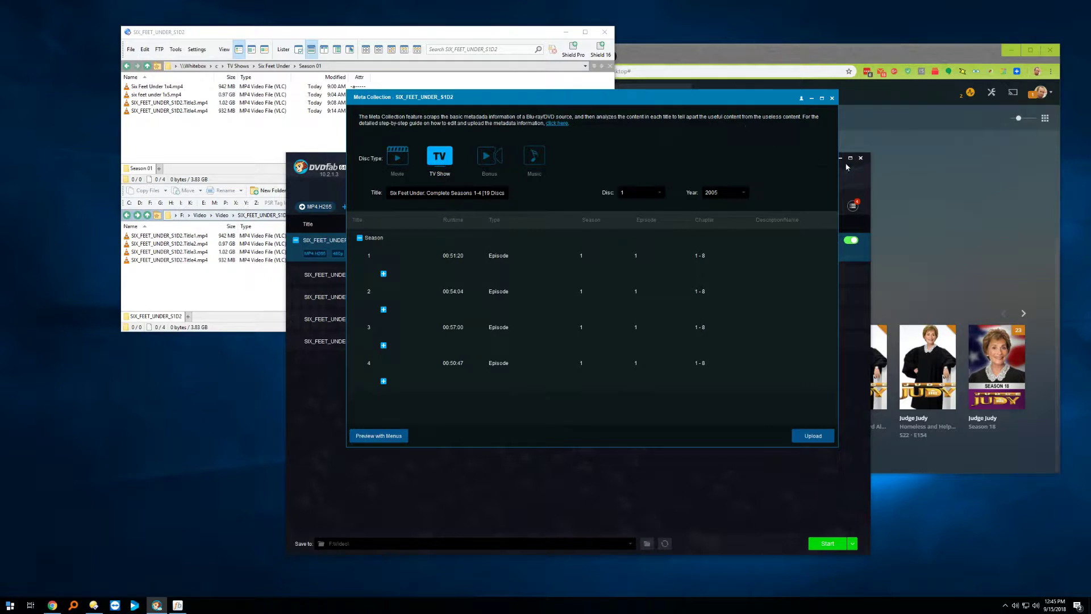
left_click(779, 256)
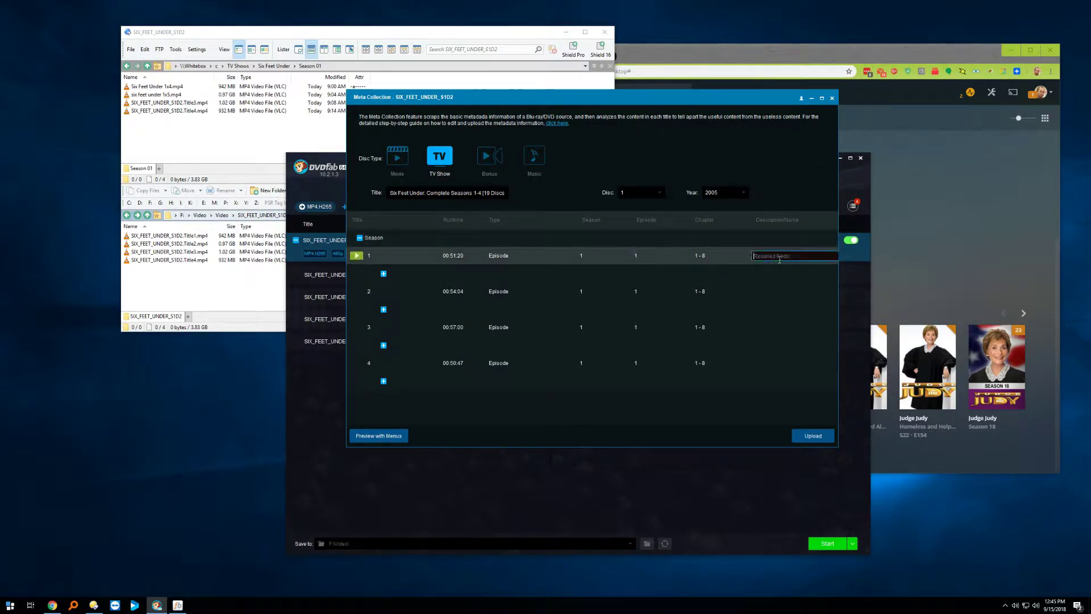
left_click(780, 292)
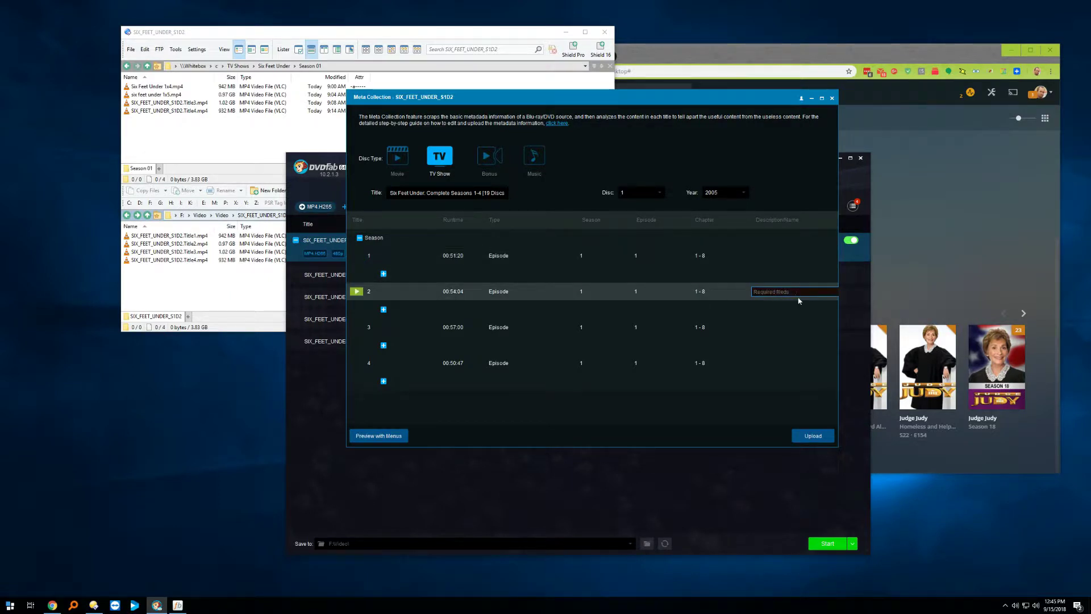
left_click(799, 326)
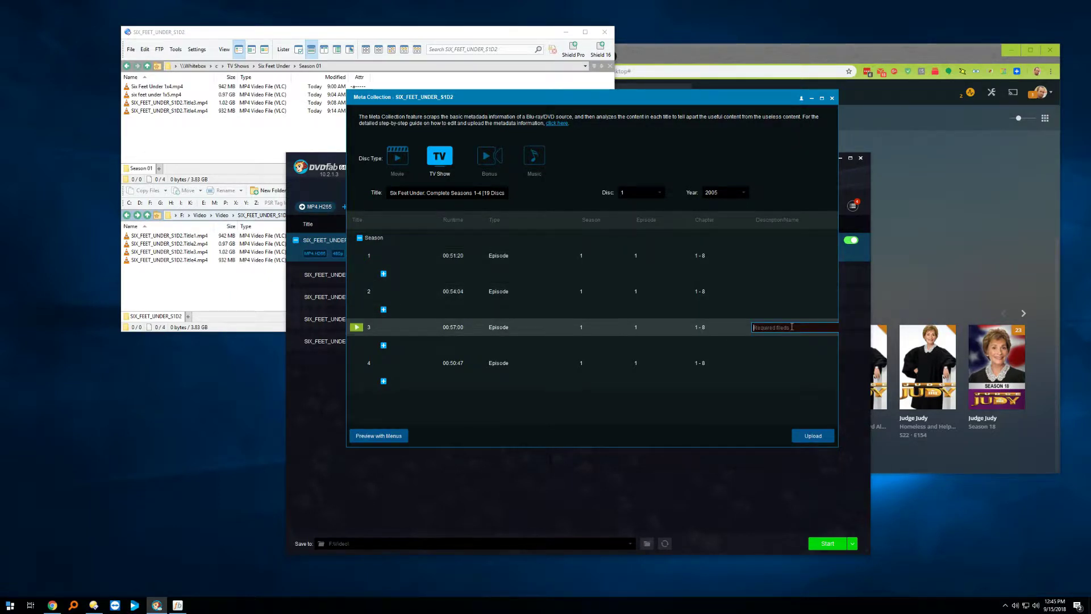
left_click(796, 363)
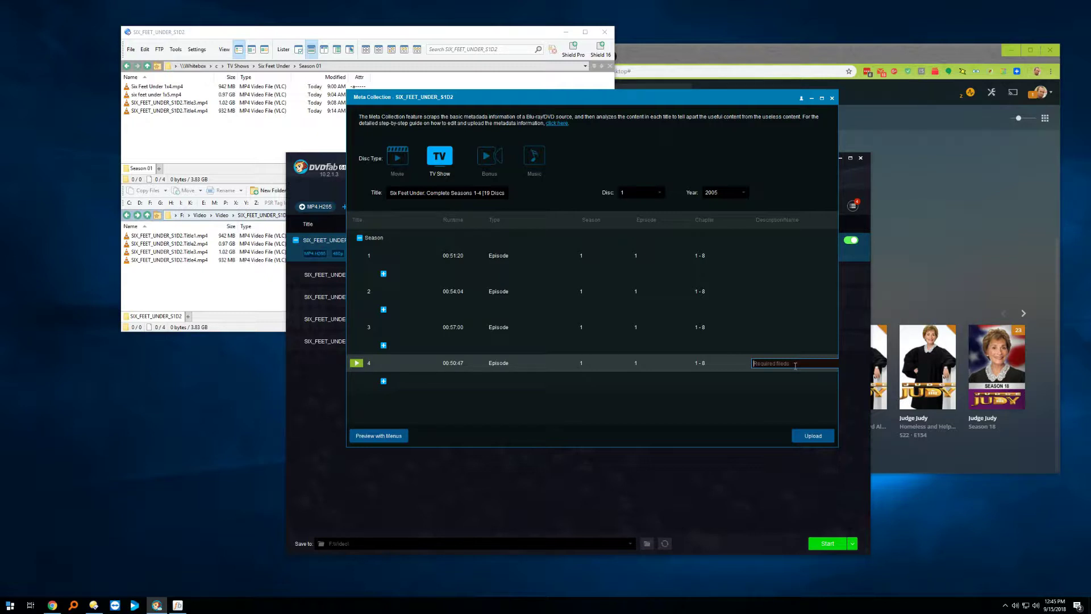
Change the metadata title to "Six Feet Under (Season 01)" and set the disc number to 2
left_click(425, 193)
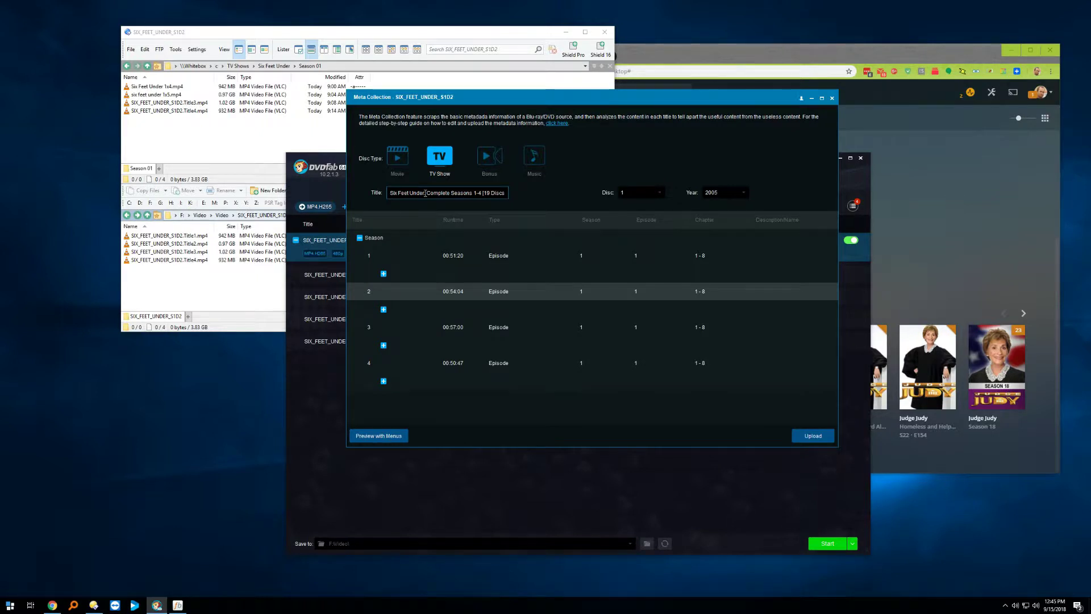
left_click_drag(426, 193, 505, 193)
key("BackSpace")
type("(Season 01)")
left_click(656, 194)
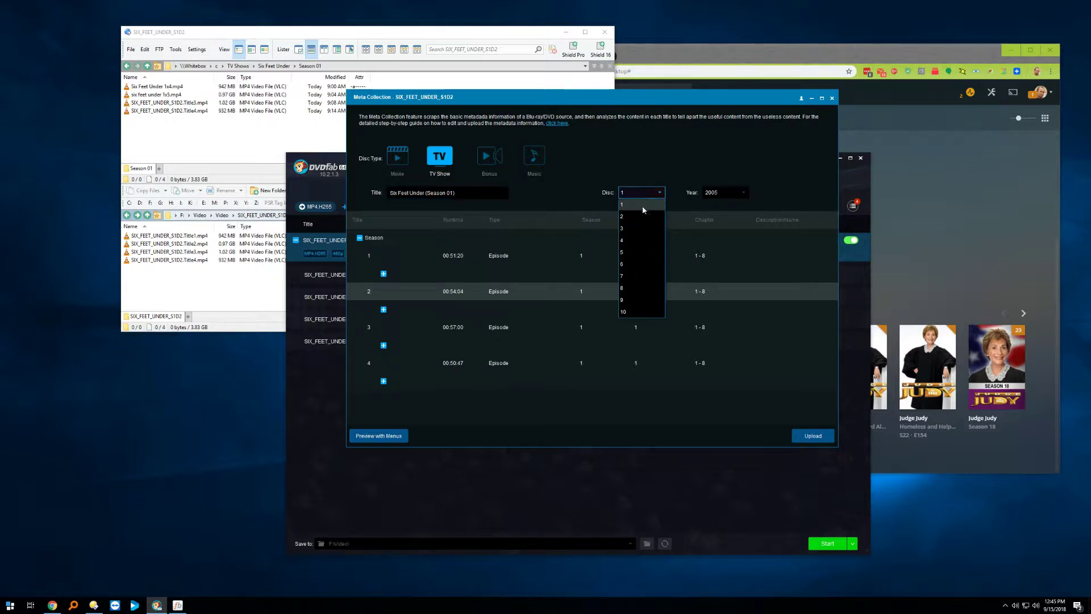
left_click(632, 216)
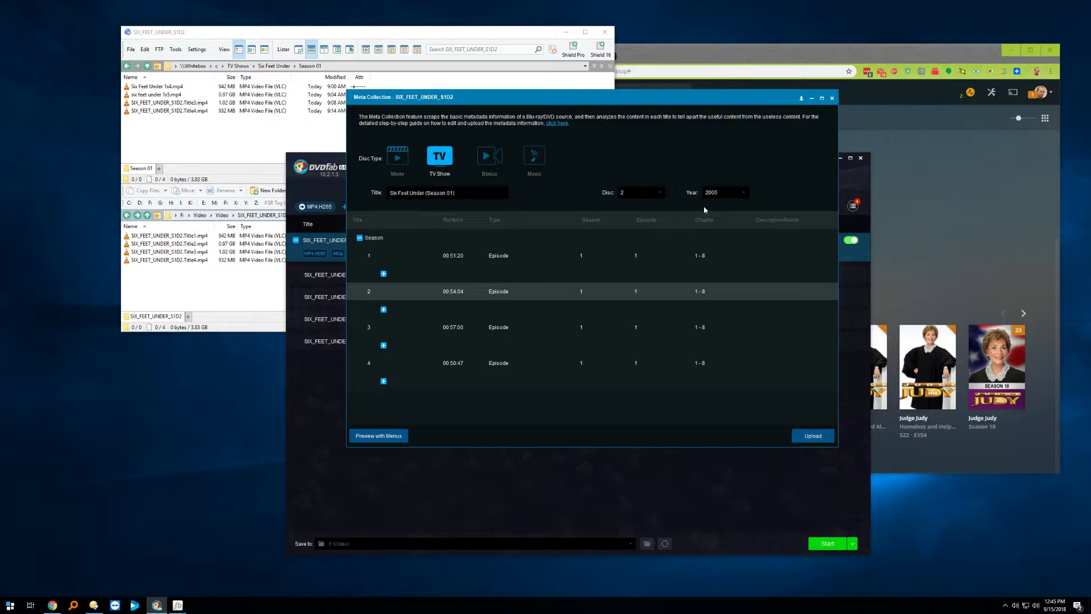
Set the episode numbers of titles 1 to 4 to 4, 5, 6 and 7 respectively
left_click(529, 256)
left_click(660, 256)
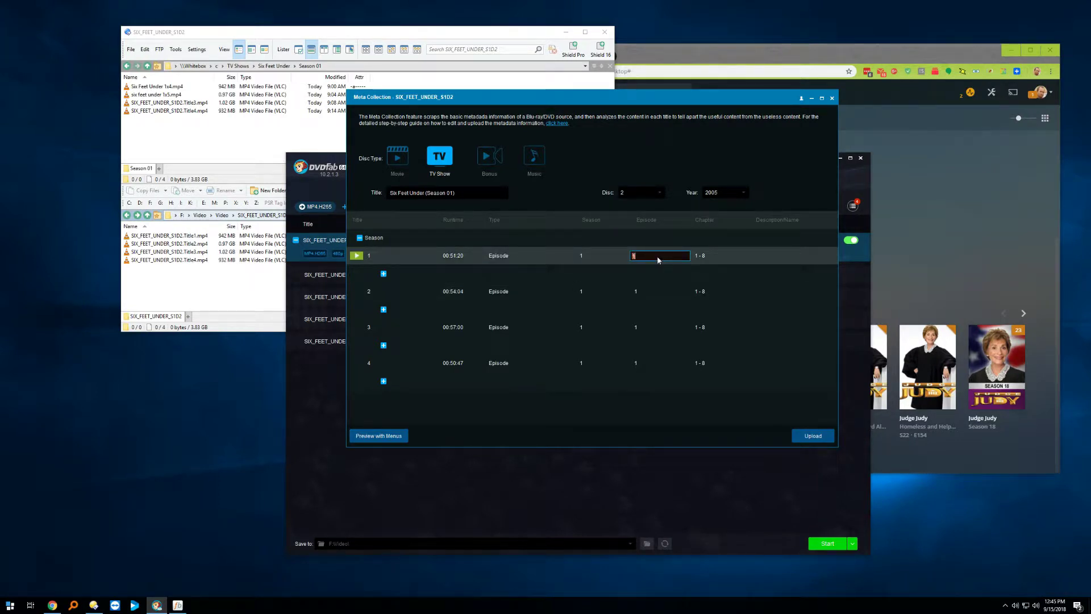
scroll(658, 260, "down", 2)
type("14")
left_click(665, 292)
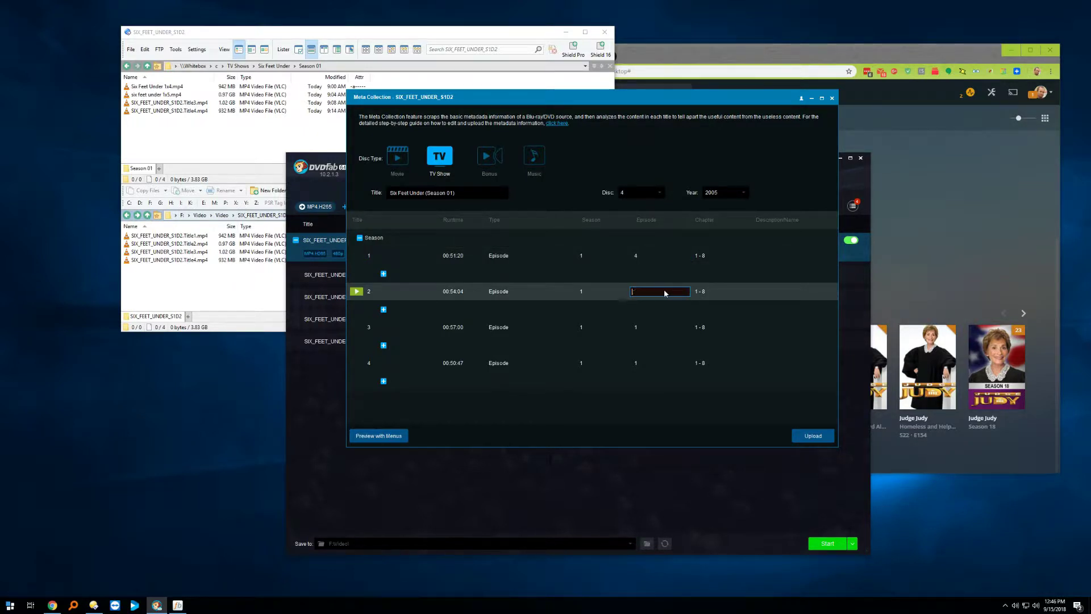
left_click(663, 326)
left_click(664, 362)
type("7")
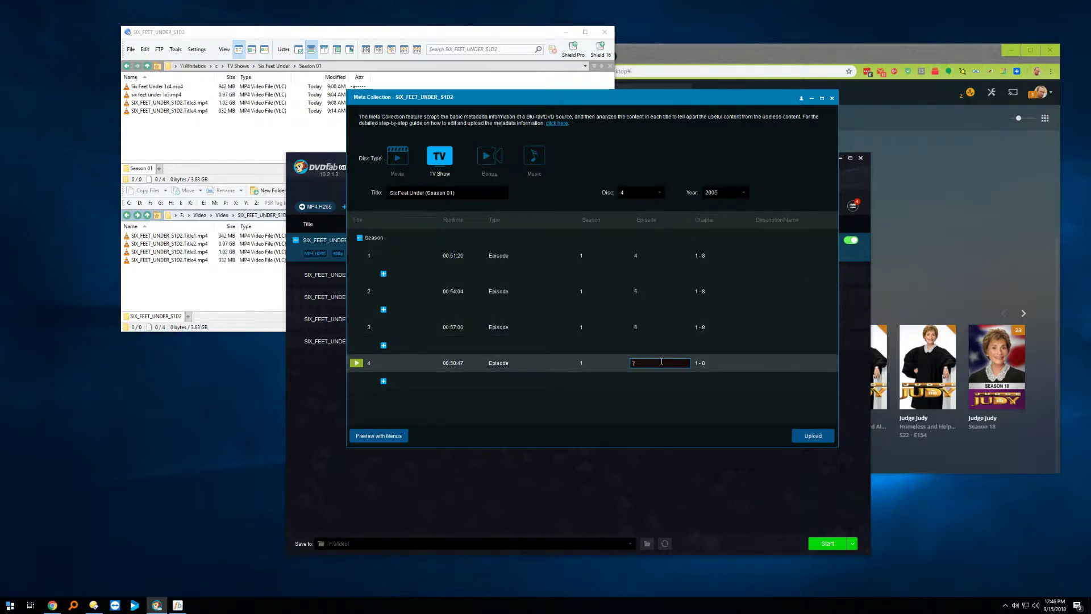
Enter the episode names "Familia", "An Open Book", "The Room" and "Brotherhood" as descriptions for titles 1 to 4
left_click(775, 256)
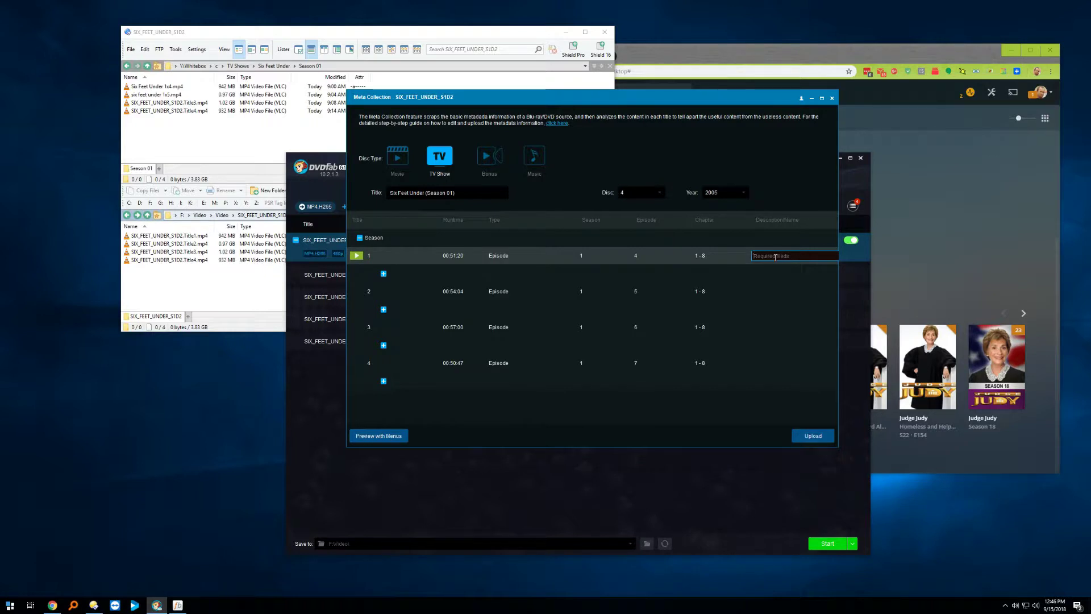
type("Familia")
left_click(774, 287)
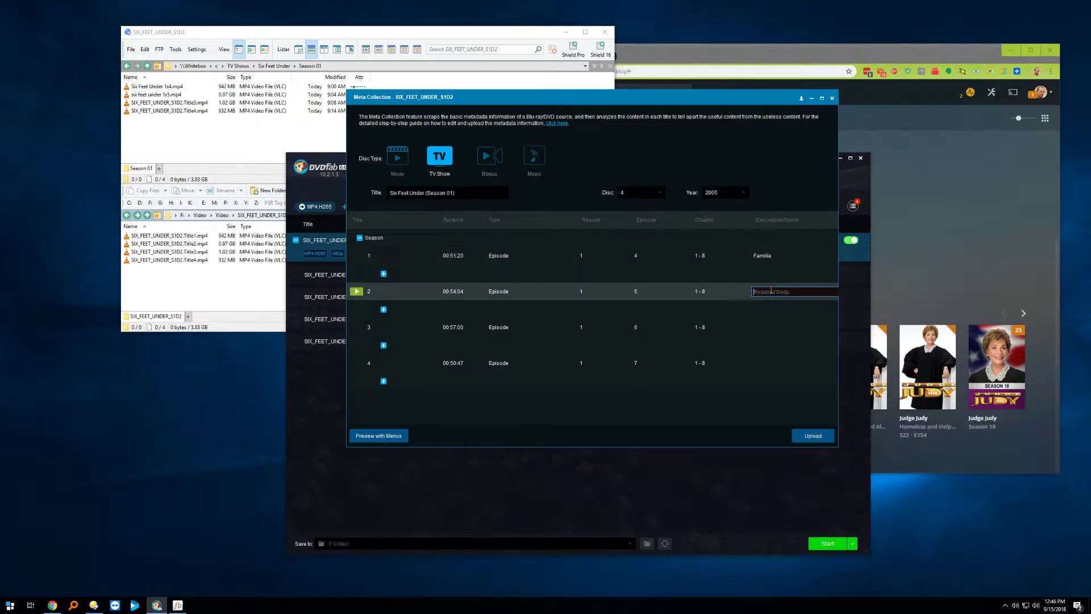
type("An Open Book")
left_click(772, 329)
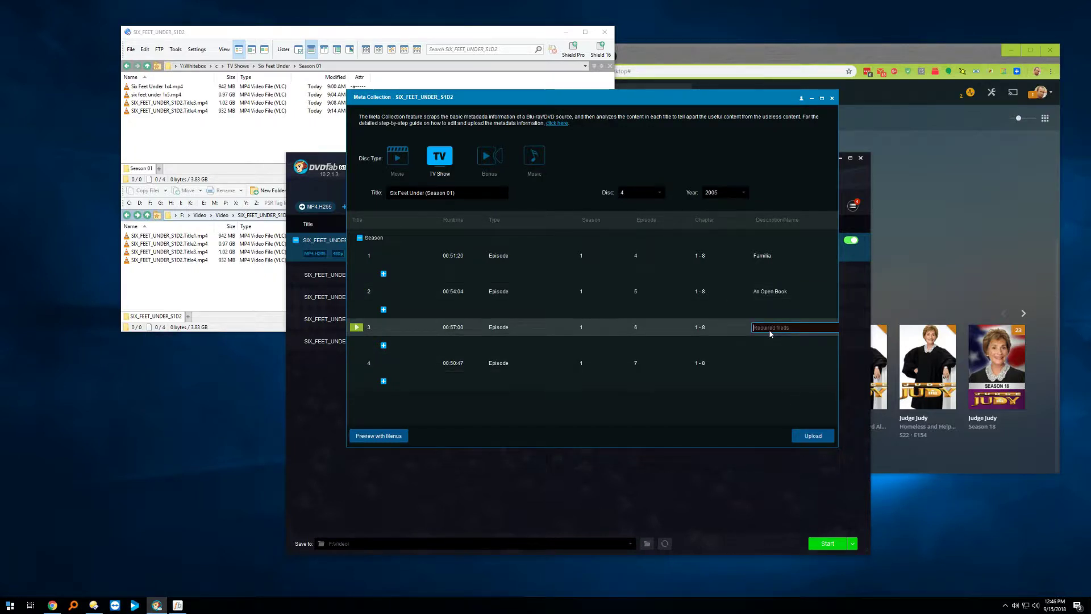
type("The Room")
left_click(777, 364)
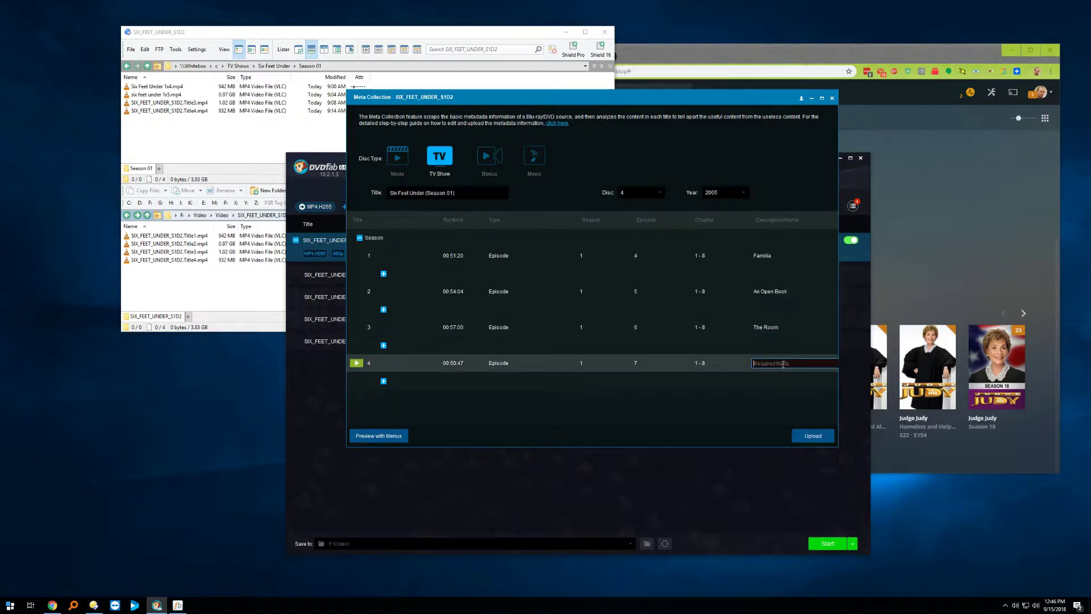
type("Brotherhood")
left_click(796, 382)
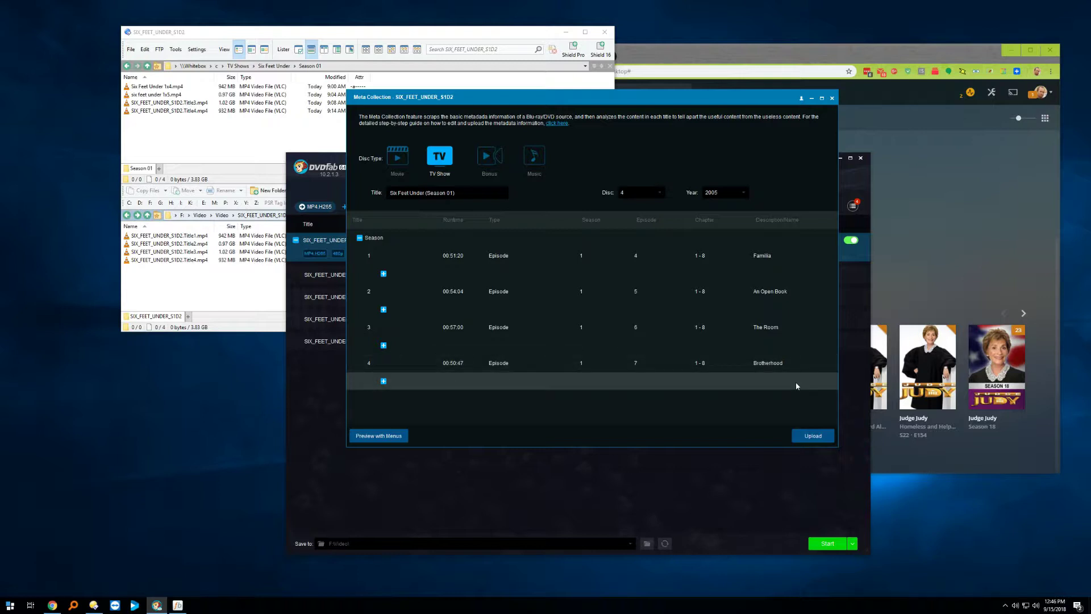
Upload the disc's edited metadata
double_click(640, 257)
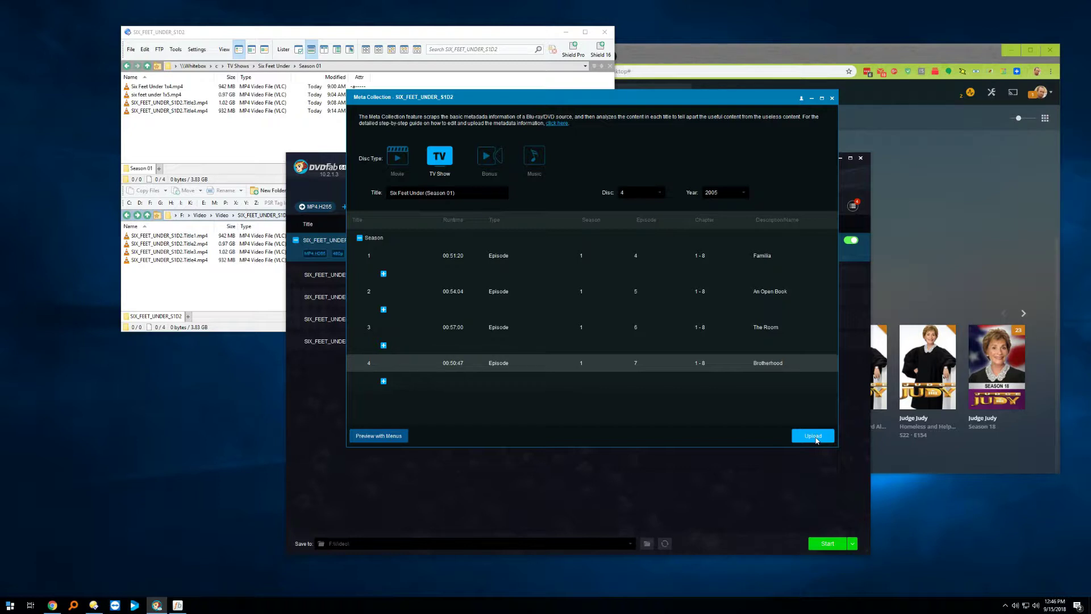
left_click(814, 436)
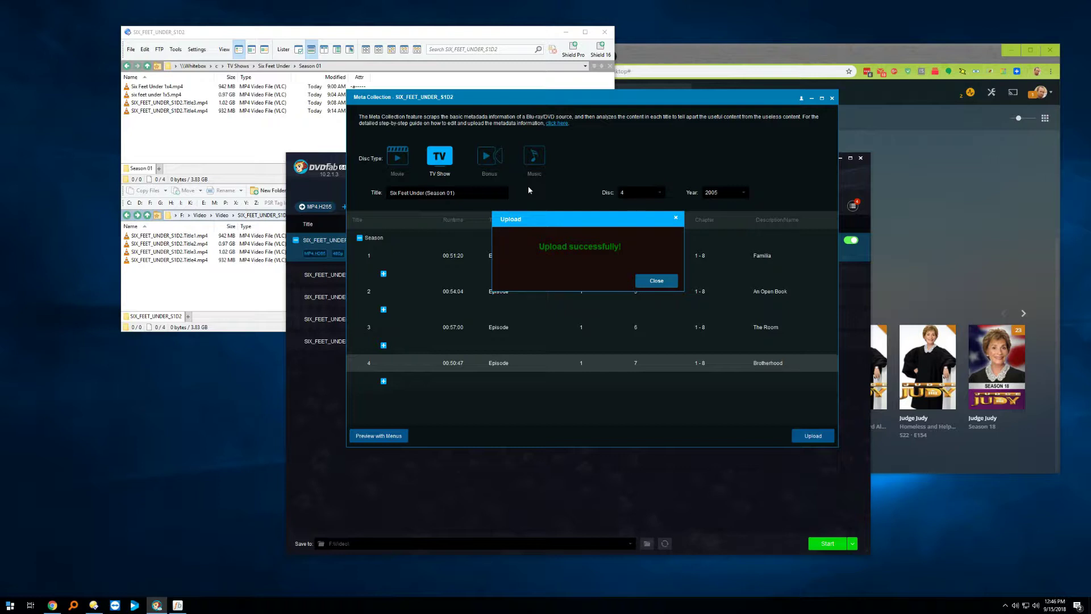
Try to upload the unmodified disc metadata a second time and close the metadata editor
left_click(658, 281)
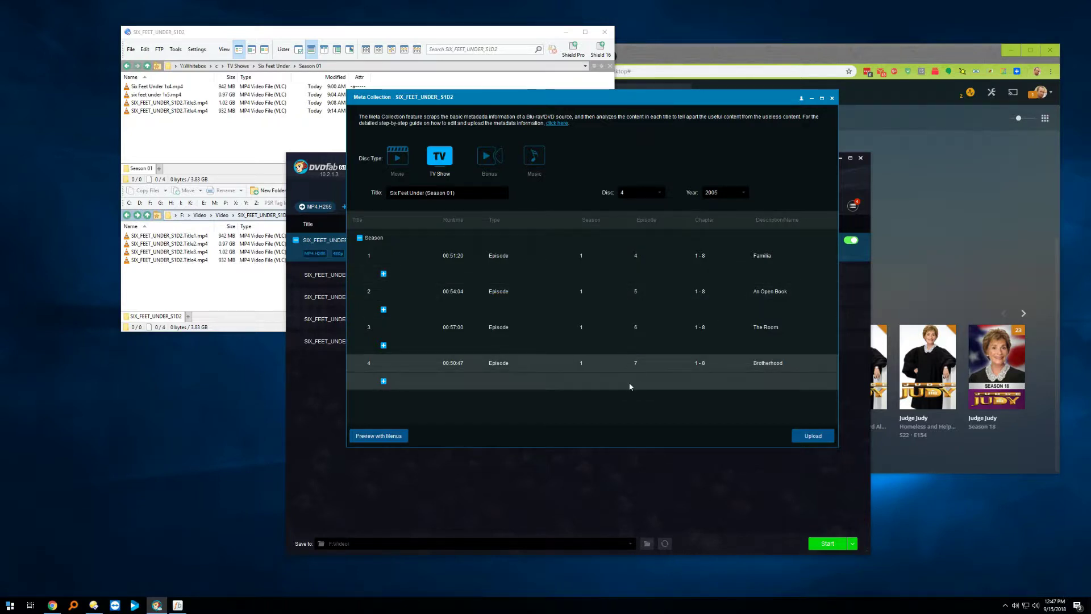
left_click(764, 361)
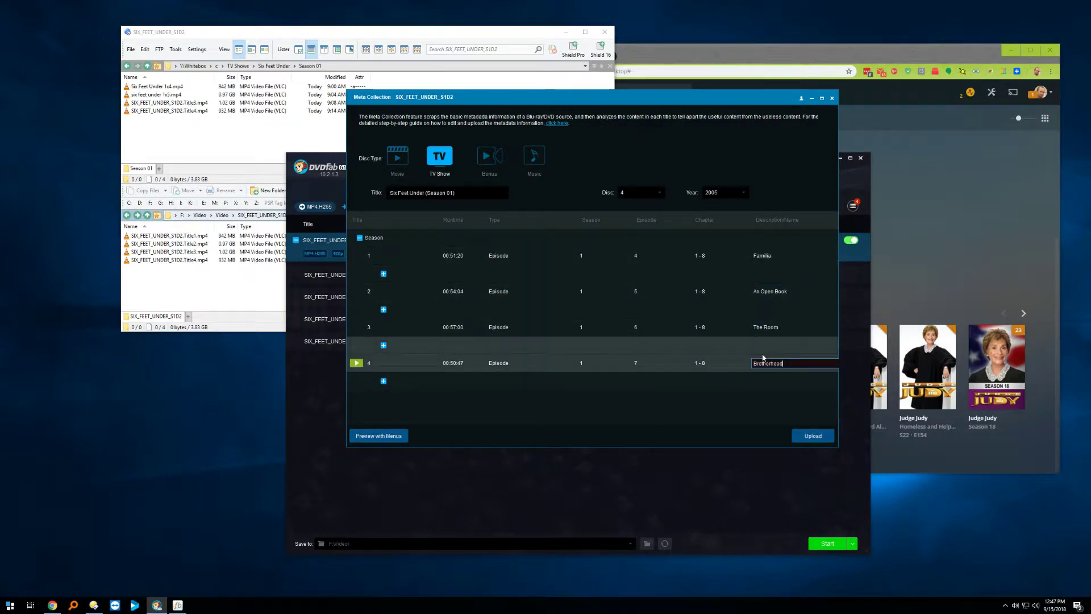
key("Return")
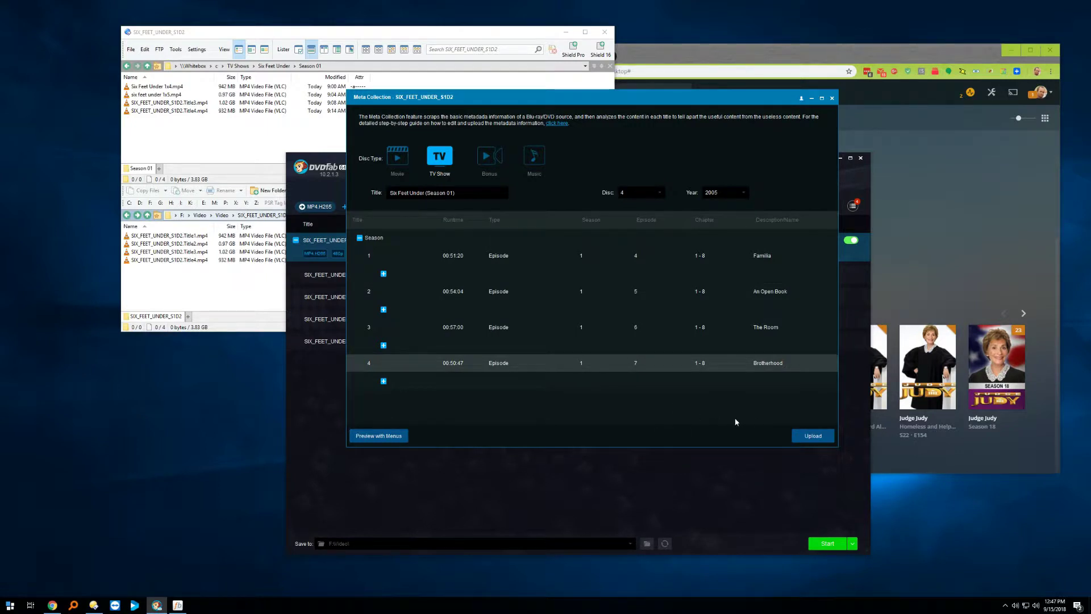
left_click(812, 437)
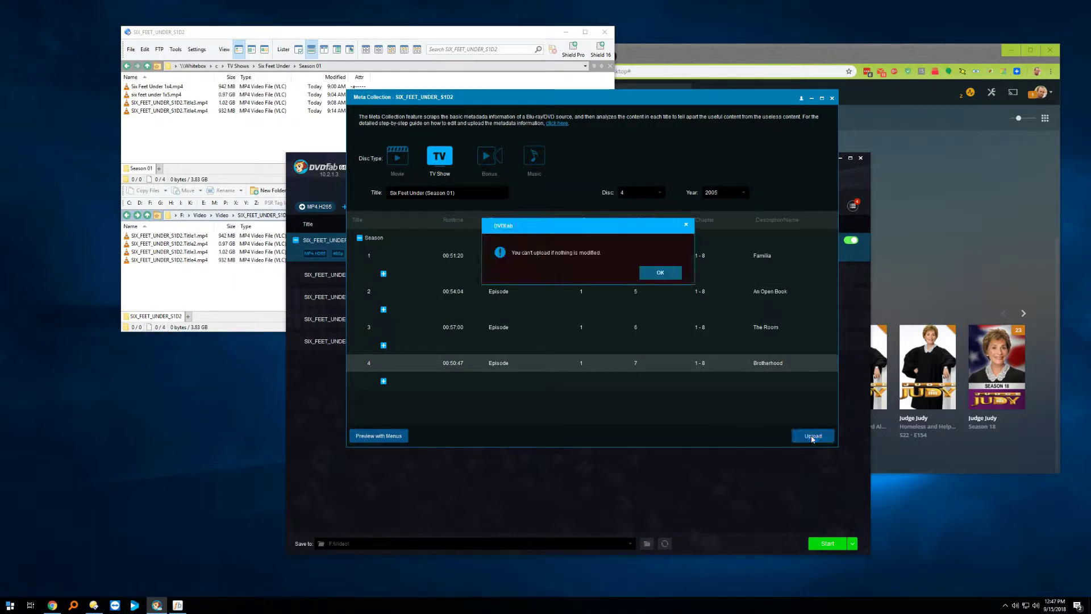
left_click(661, 272)
left_click(832, 99)
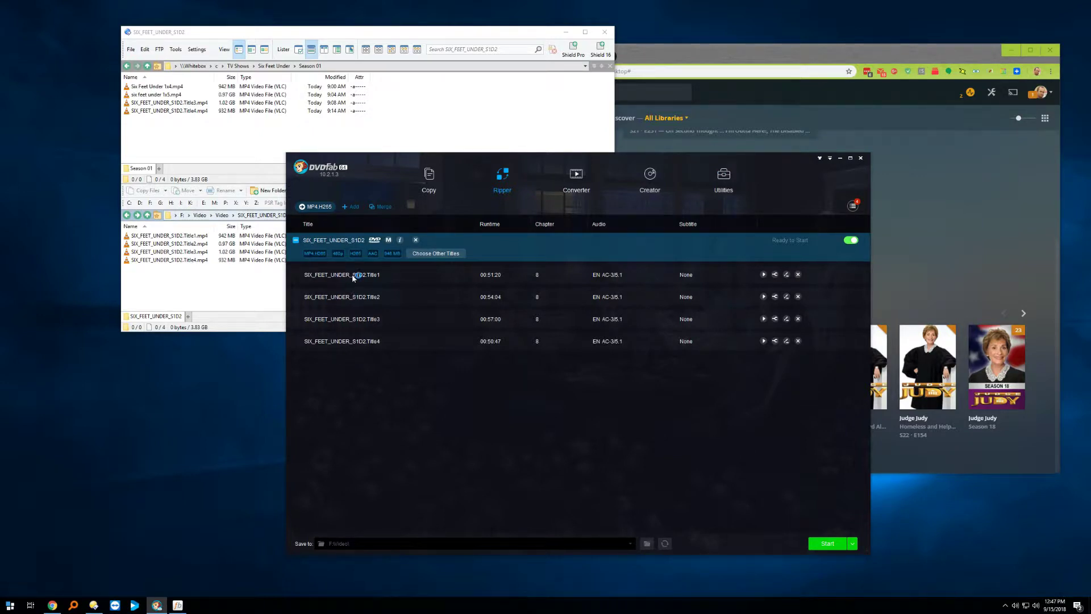
Compare the names of the ripper's first titles with the episode descriptions stored in the disc's metadata
double_click(393, 274)
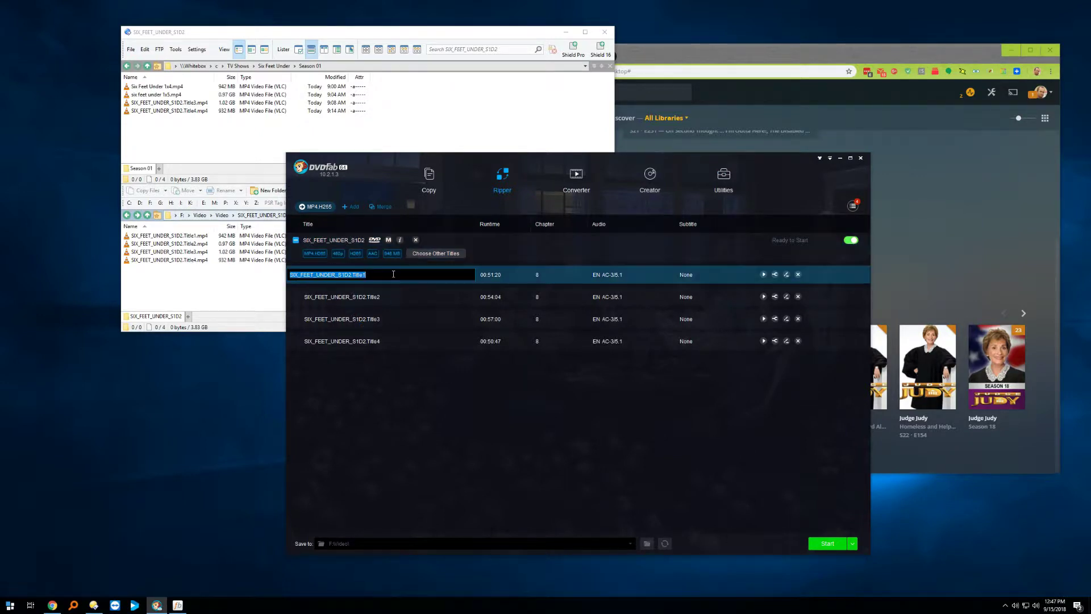
double_click(405, 297)
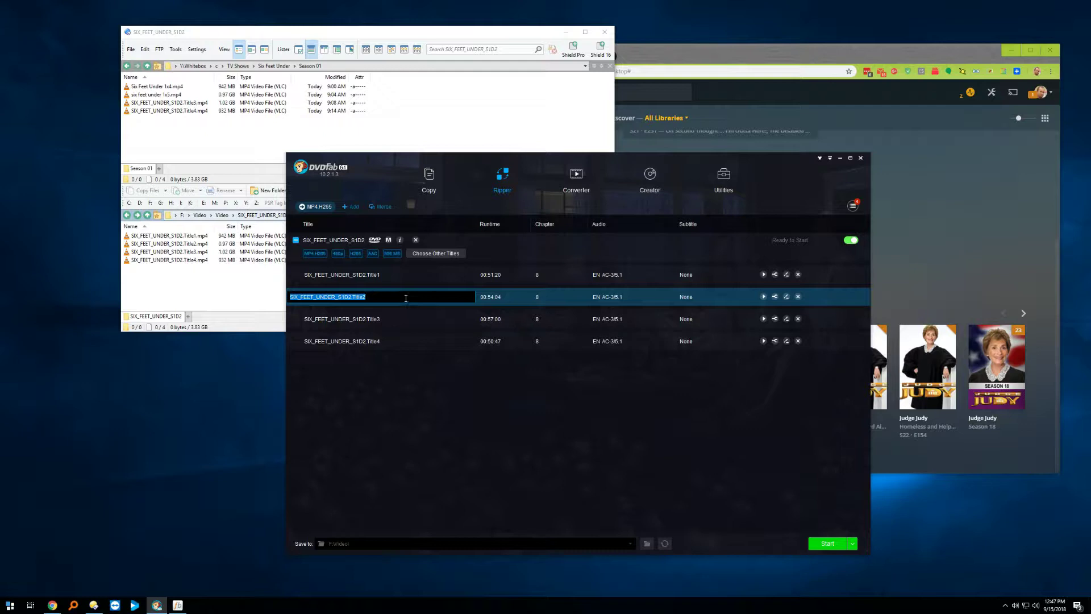
left_click(388, 240)
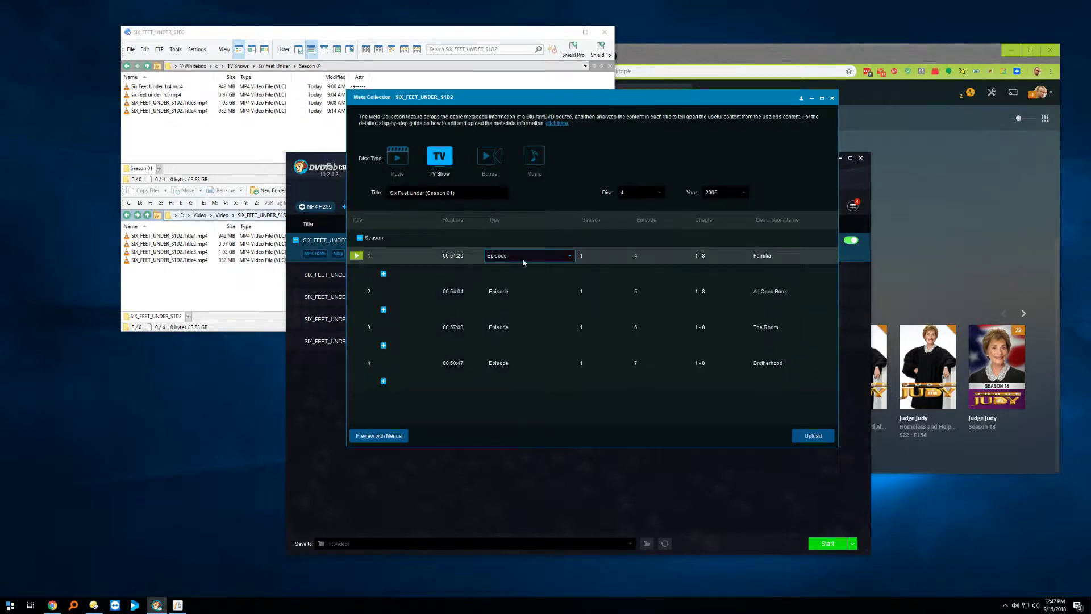
left_click(821, 259)
key("Return")
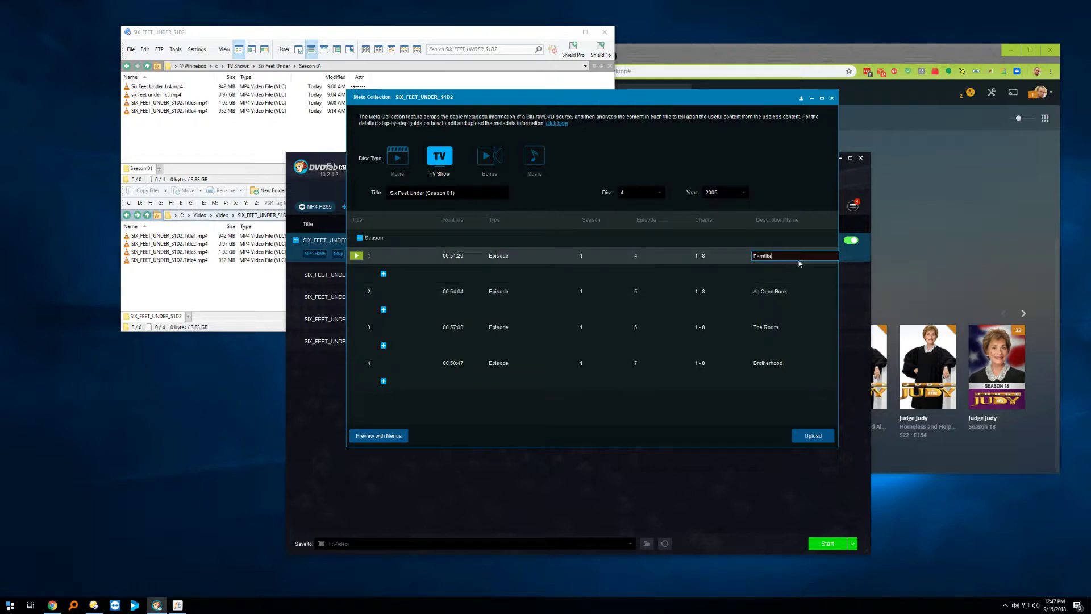
left_click(776, 366)
left_click(647, 336)
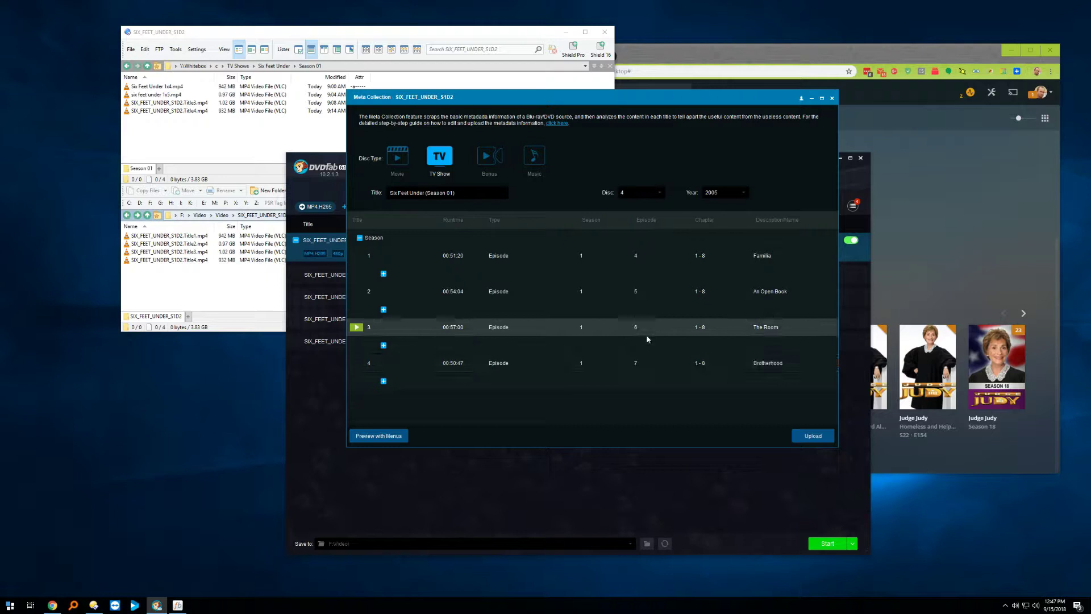
left_click(832, 98)
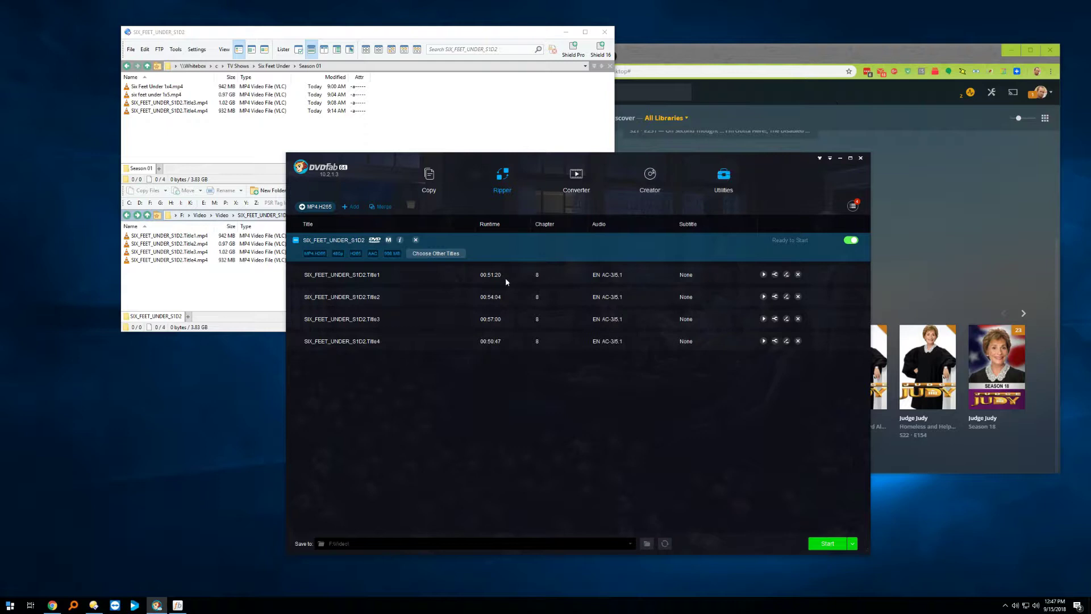
Switch to the file manager, show file metadata and inspect the Title property of SIX_FEET_UNDER_S1D2.Title1.mp4
double_click(370, 275)
left_click(263, 281)
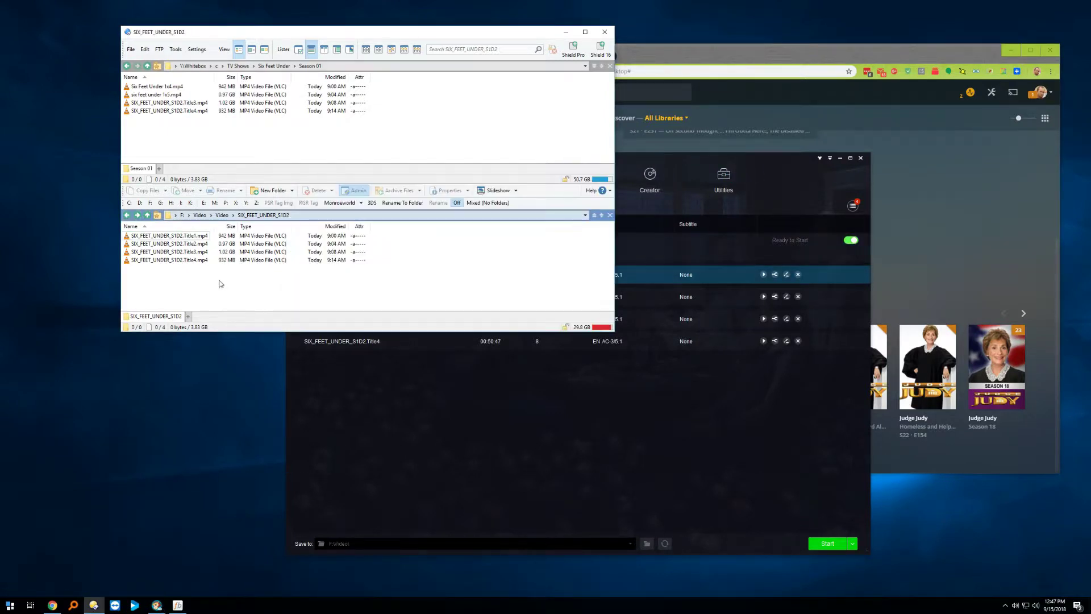
left_click(339, 52)
left_click(187, 236)
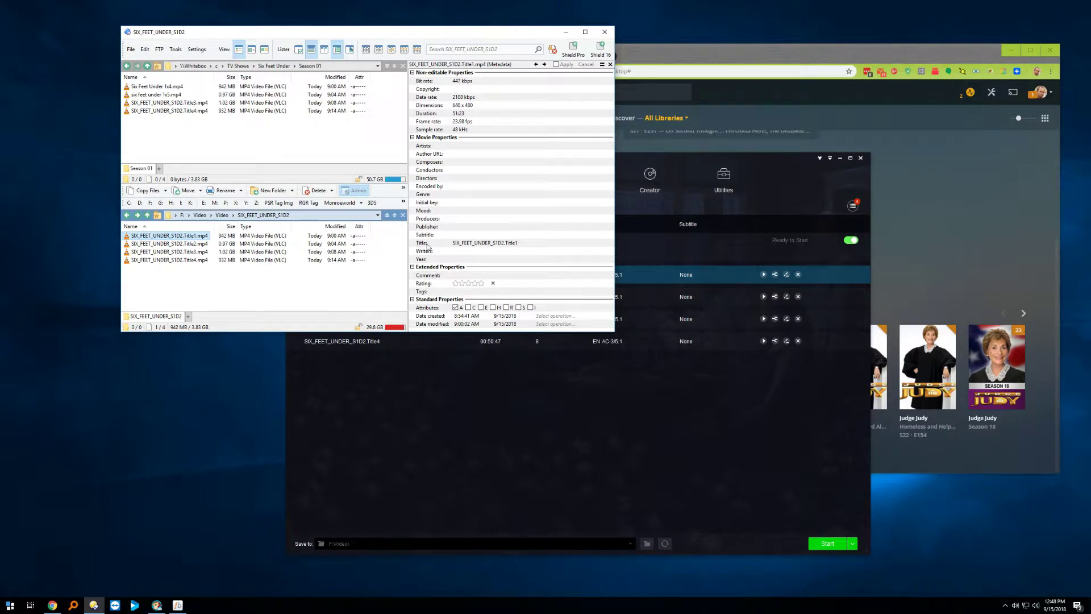
left_click(520, 243)
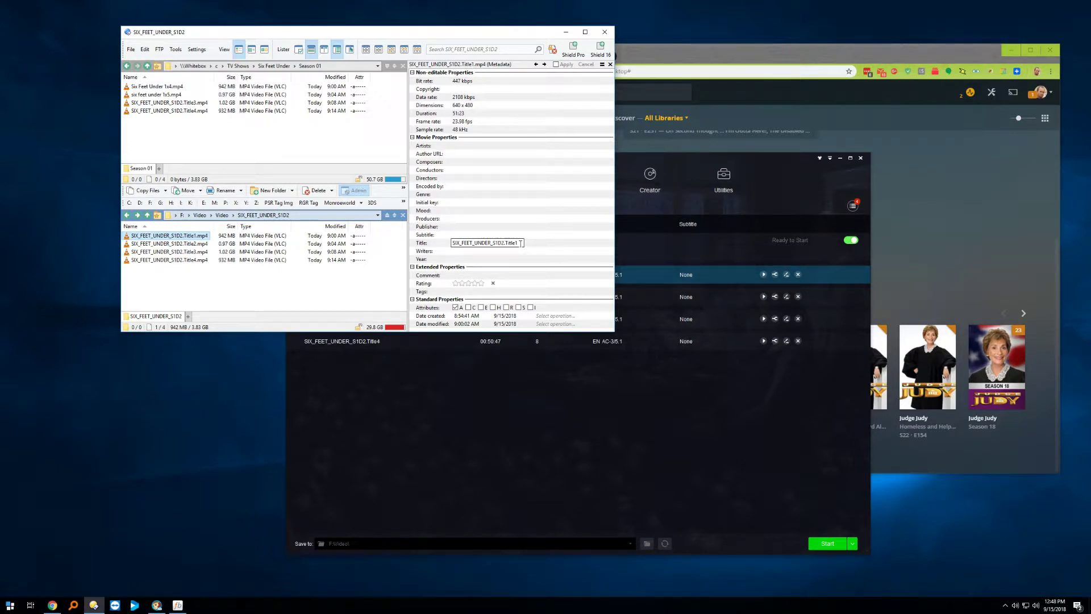
left_click_drag(434, 35, 752, 201)
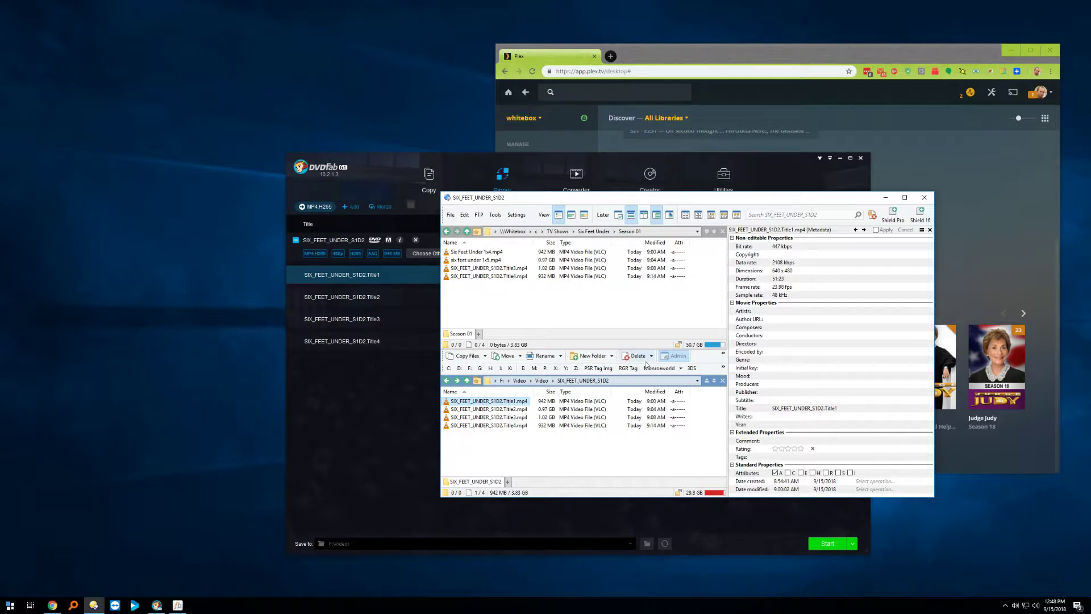
left_click(798, 408)
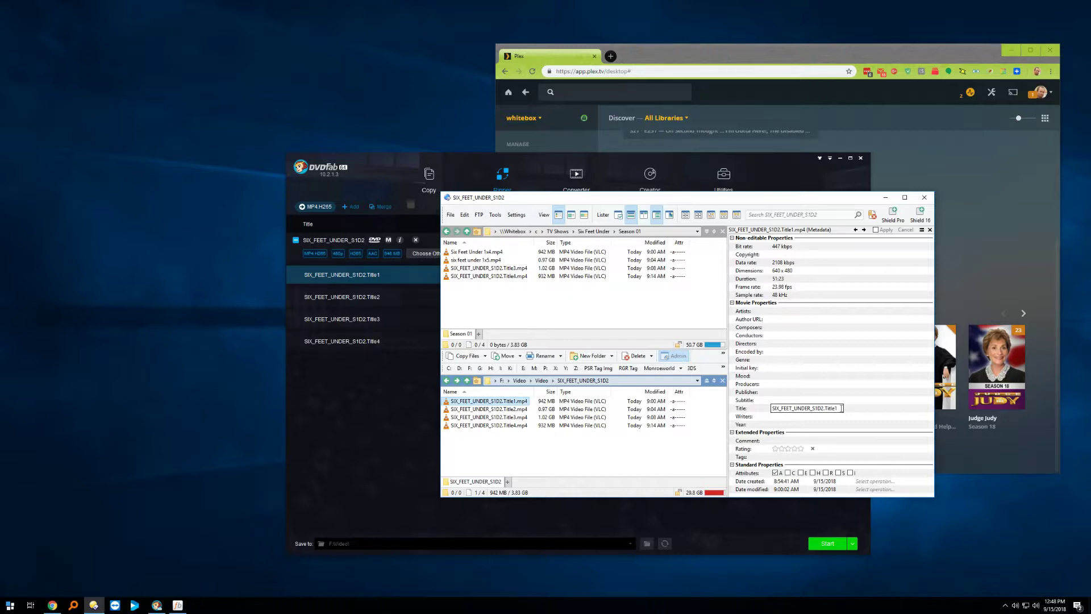
key("Return")
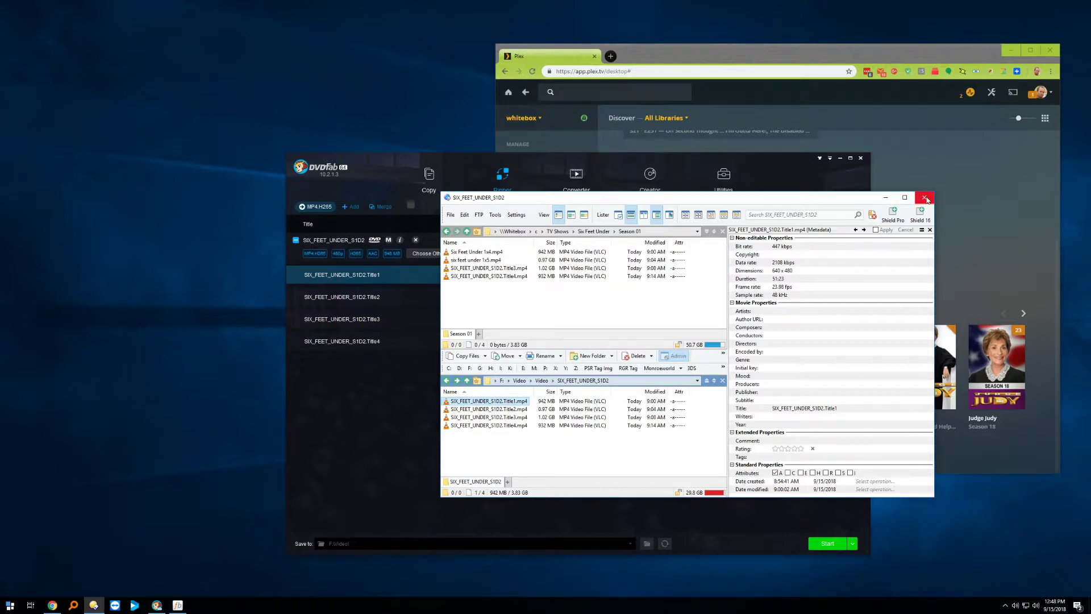
Switch back to DVDFab and rename the disc's first title as "Six Feet Under S01E04"
left_click(329, 425)
double_click(388, 278)
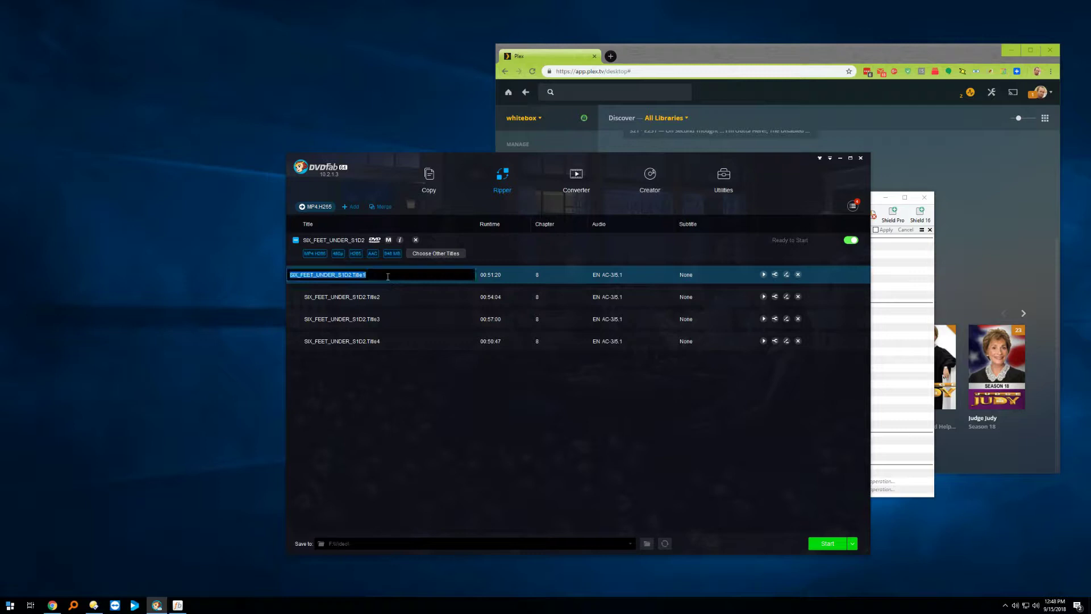
key("BackSpace")
type("Six Feet to")
type("nder S1")
key("BackSpace")
type("01")
type("E")
type("-0")
type("04")
key("Return")
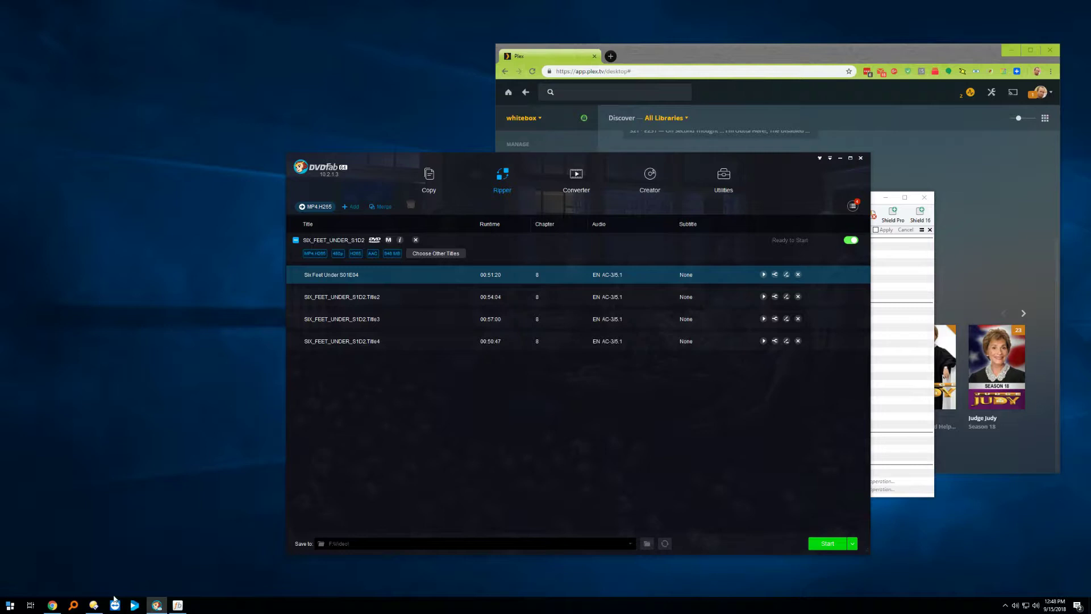
Switch to the file manager and check the file name and Title property of SIX_FEET_UNDER_S1D2.Title1.mp4
left_click(93, 605)
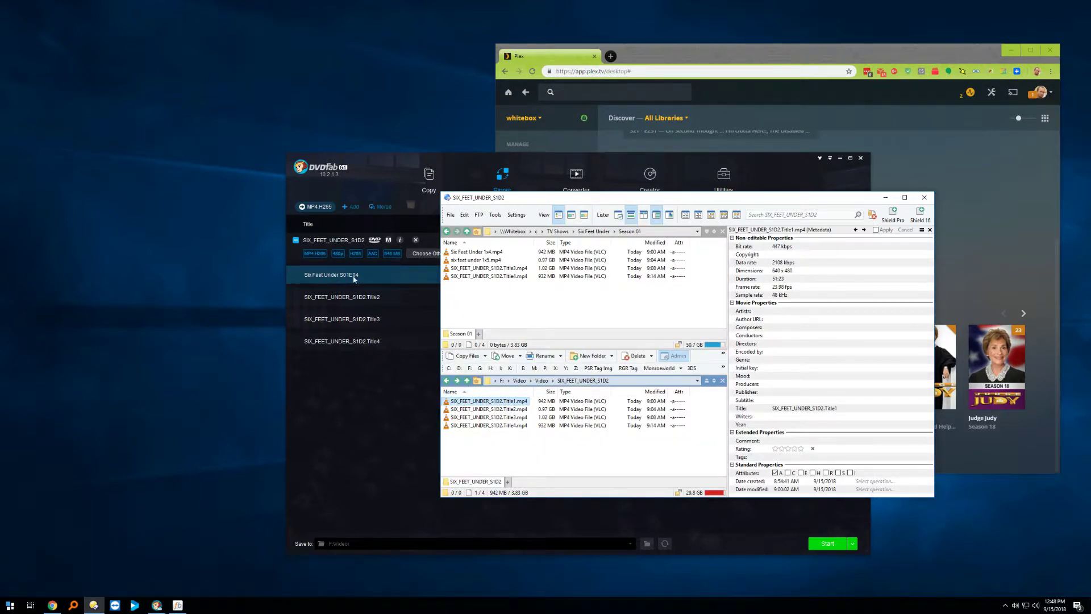
left_click_drag(507, 404, 507, 406)
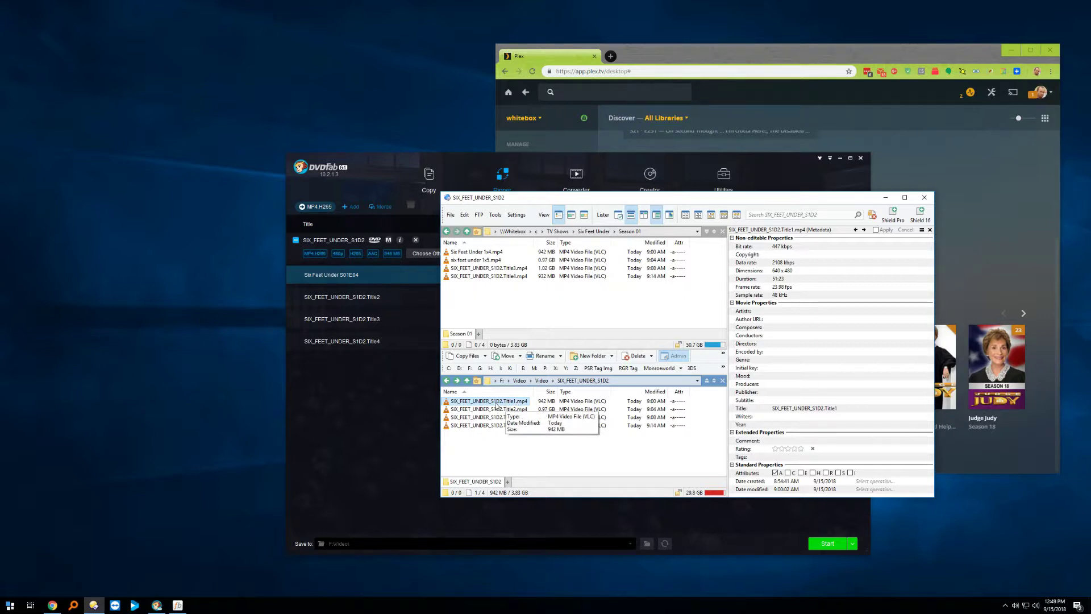
left_click(497, 405)
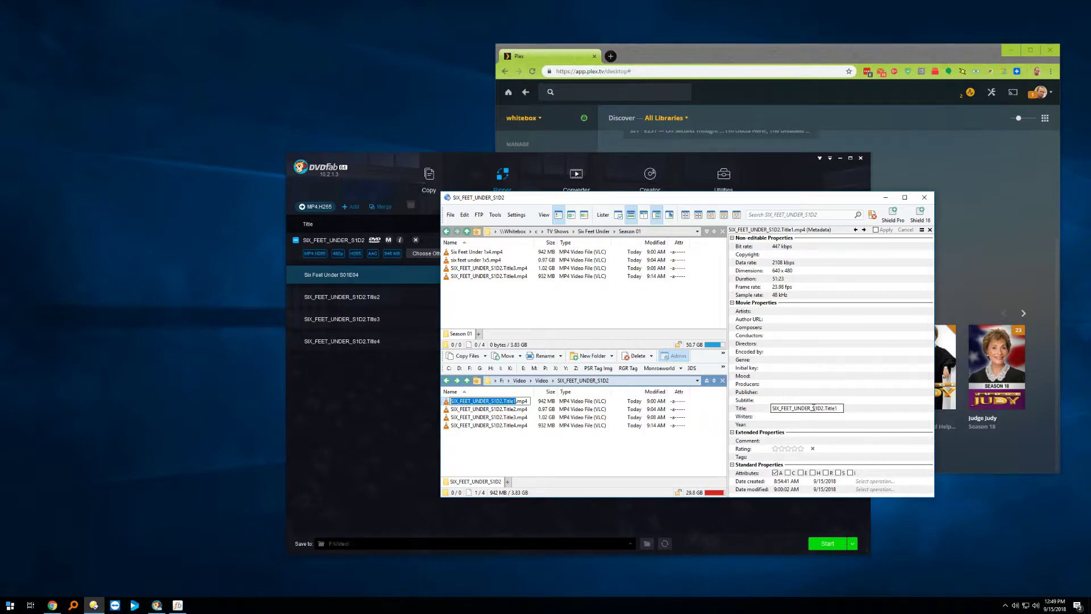
left_click(978, 169)
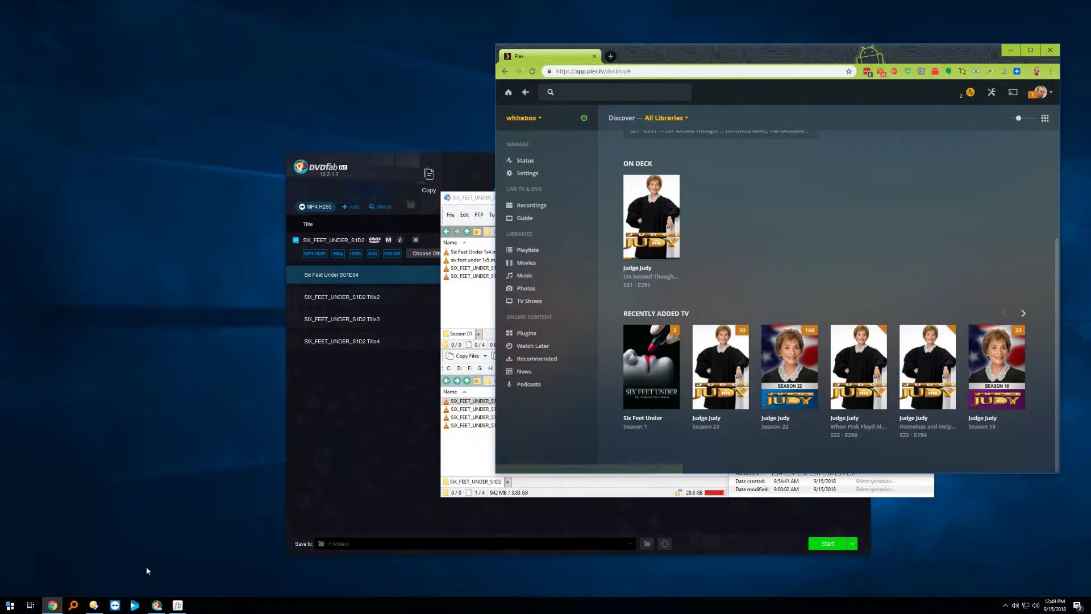
Inspect the Title properties of Six Feet Under 1x4.mp4 and six feet under 1x5.mp4 in the Season 01 folder
left_click(94, 605)
left_click(561, 303)
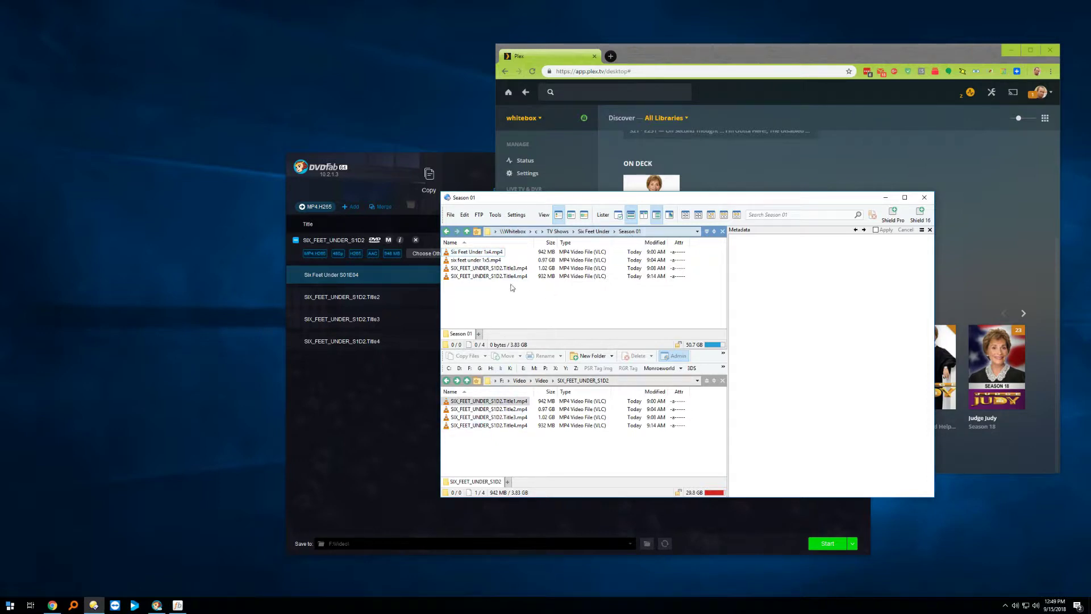
left_click(491, 253)
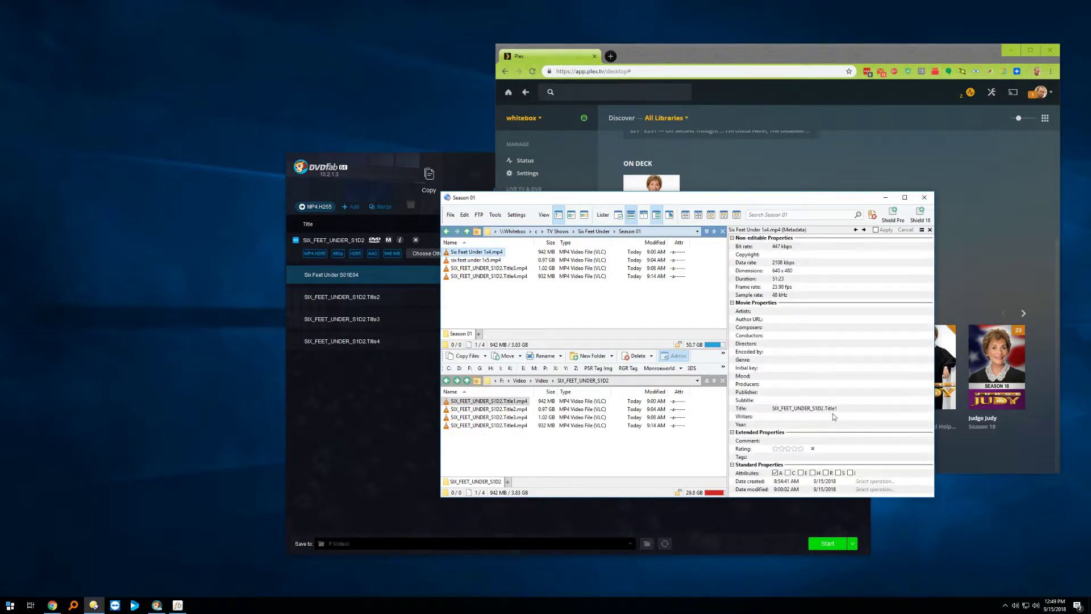
left_click(828, 408)
left_click(485, 260)
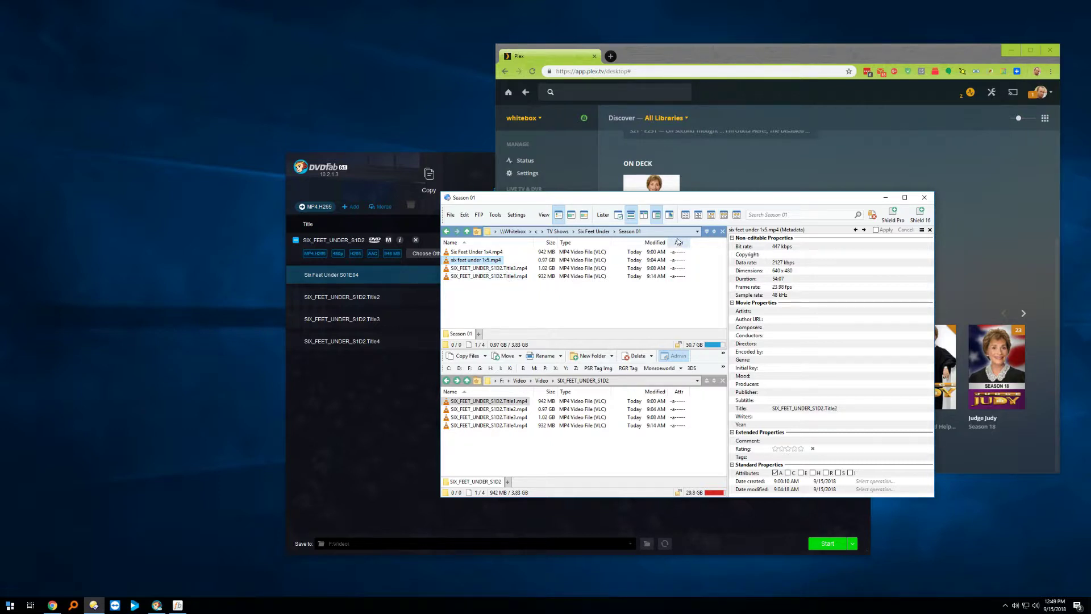
Switch to Plex and open Season 1 of Six Feet Under from the TV Shows library
left_click(992, 173)
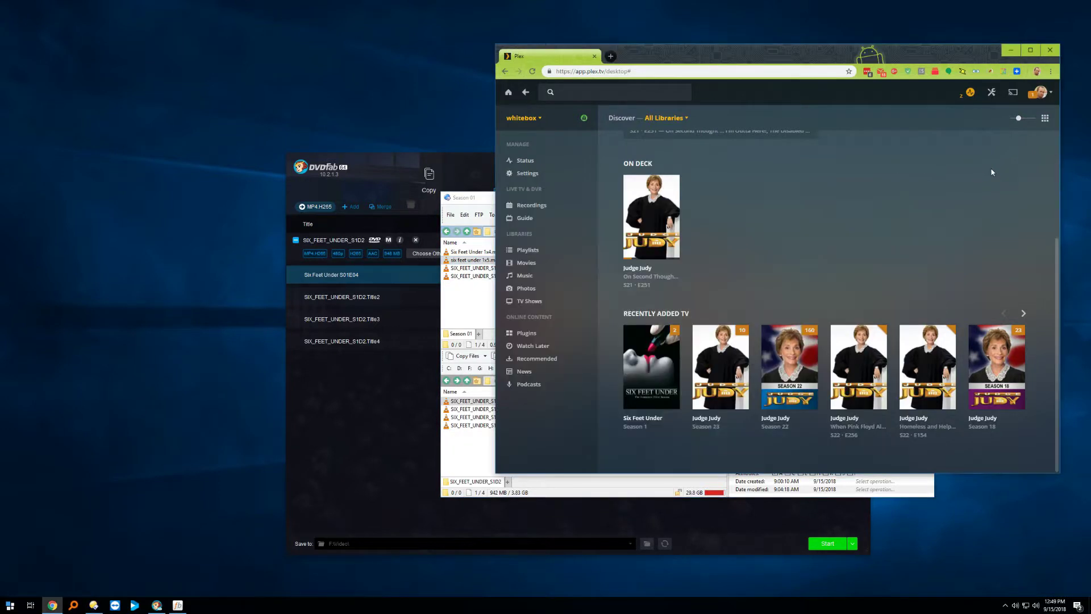
left_click(561, 301)
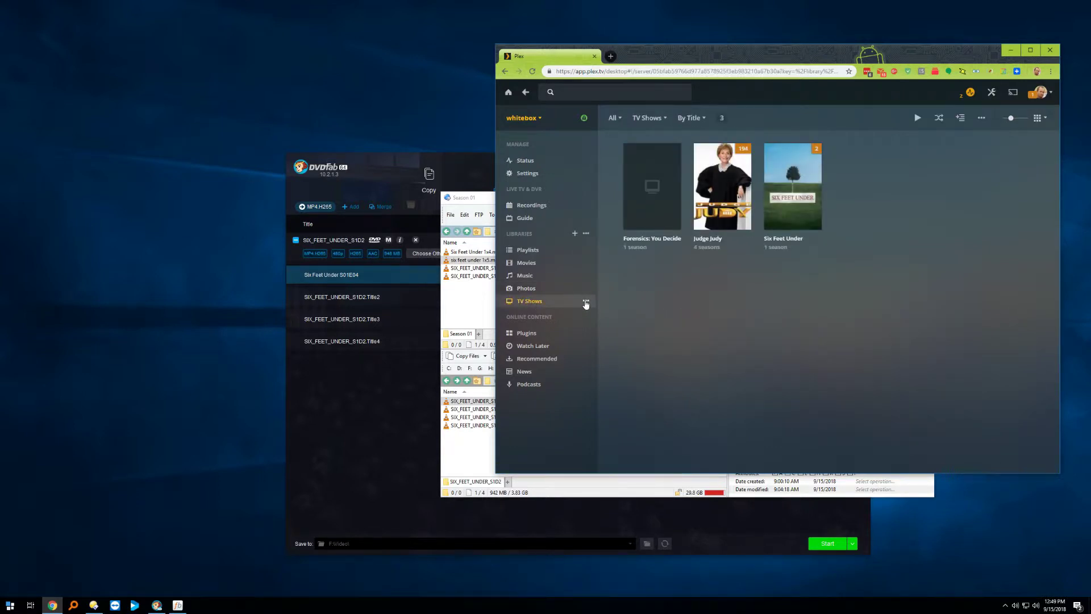
left_click(808, 168)
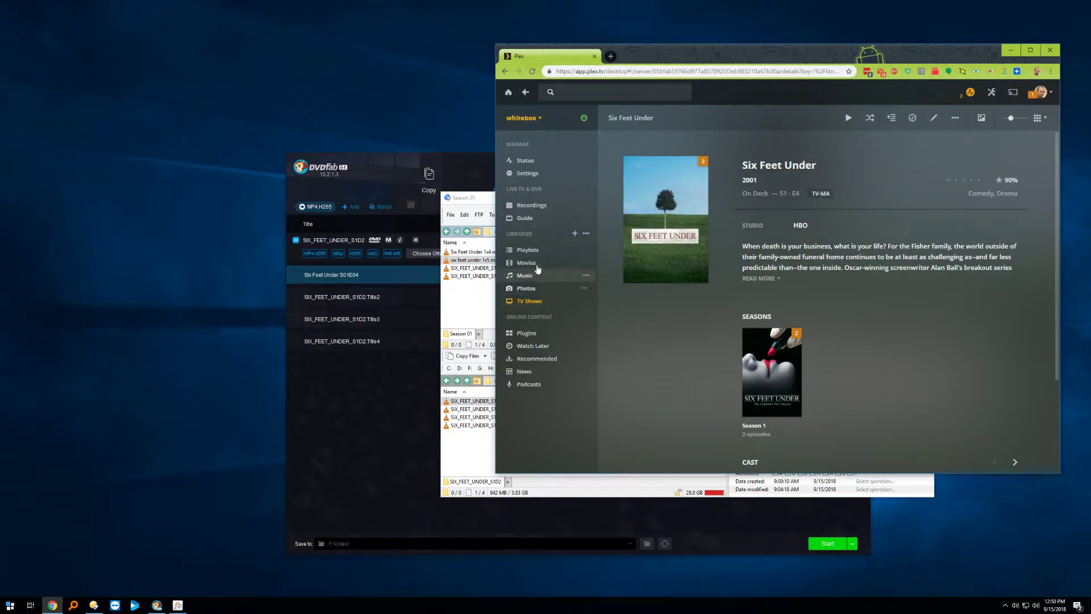
left_click(492, 305)
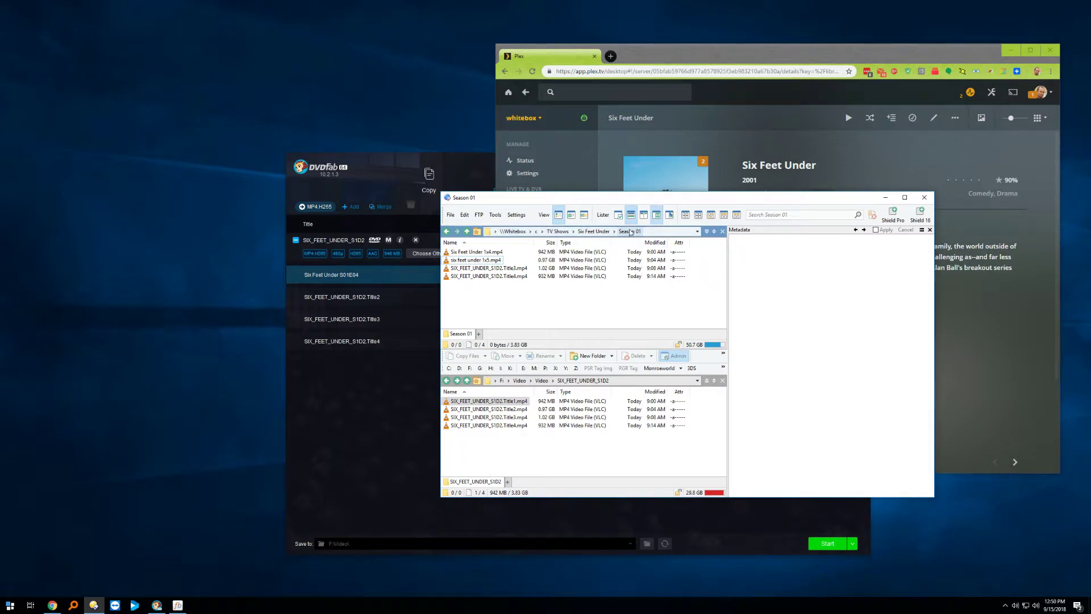
left_click(908, 164)
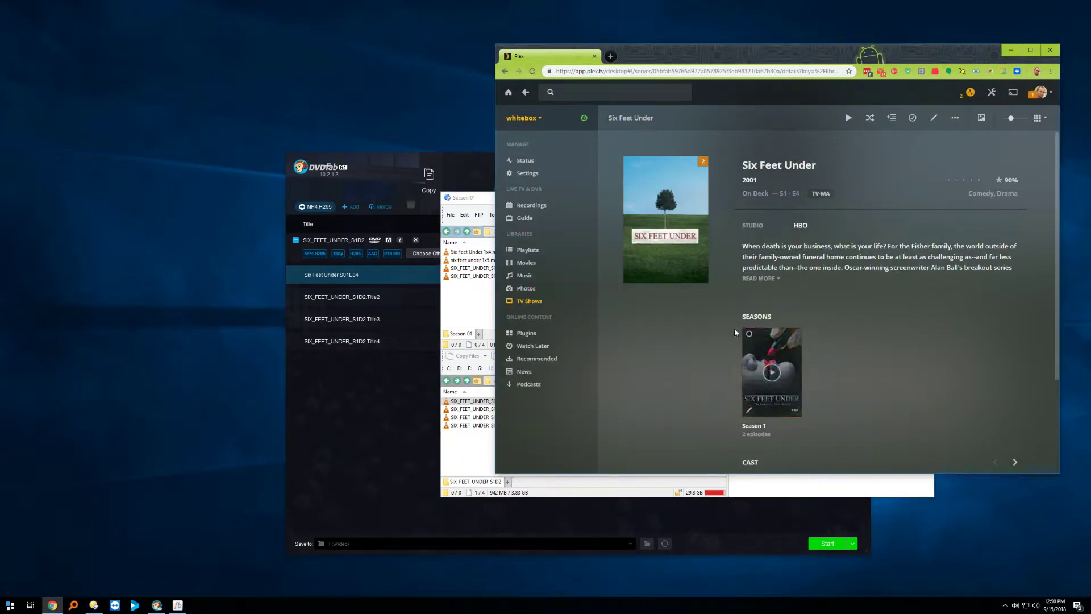
left_click(789, 351)
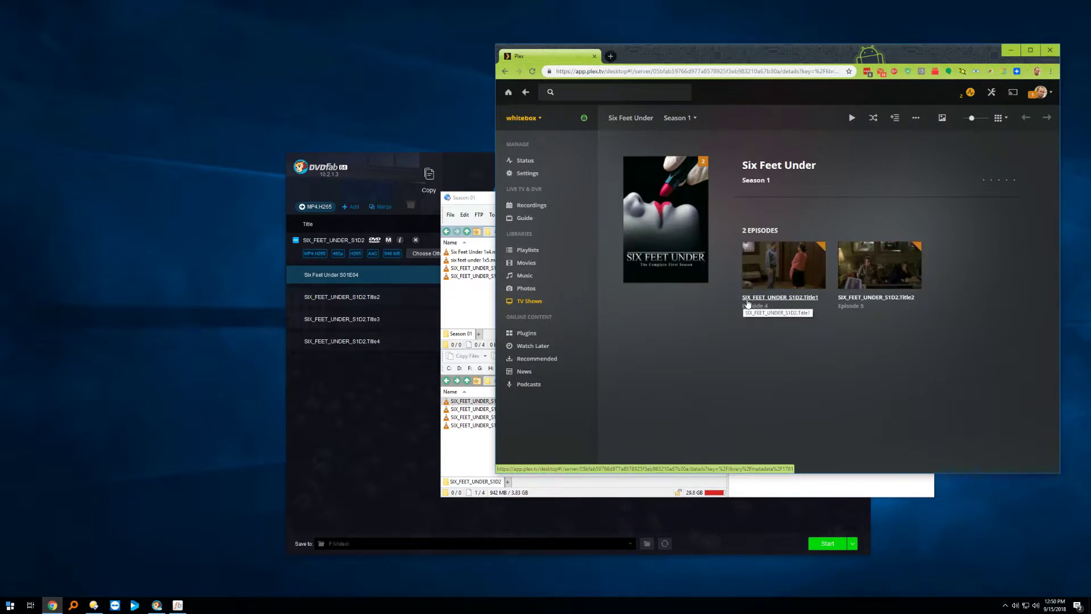
Compare the episode titles shown in Plex with the file names in the Season 01 folder
left_click(491, 312)
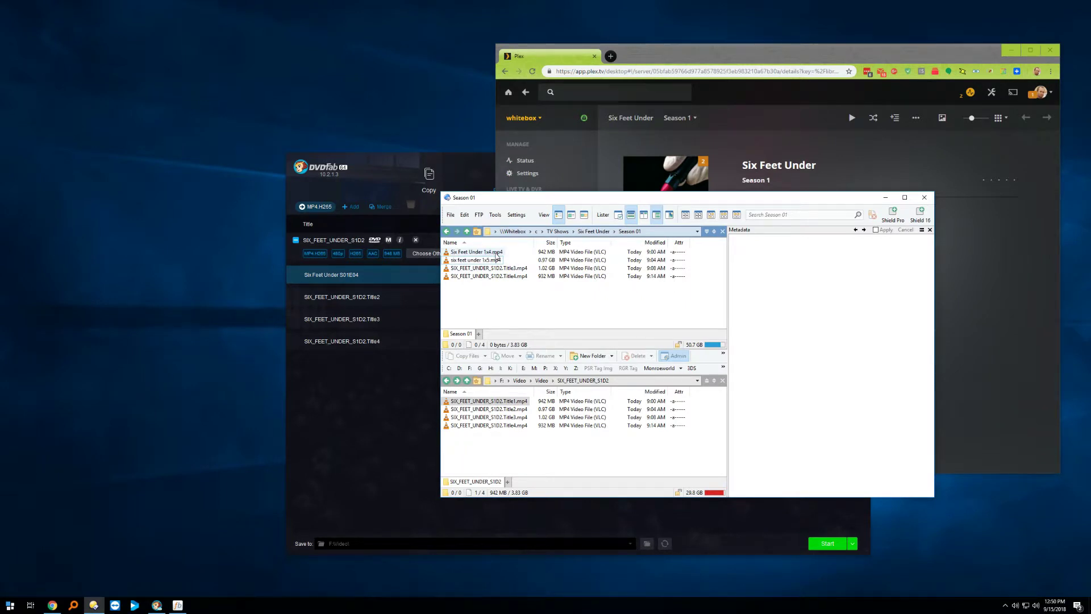
left_click(1029, 237)
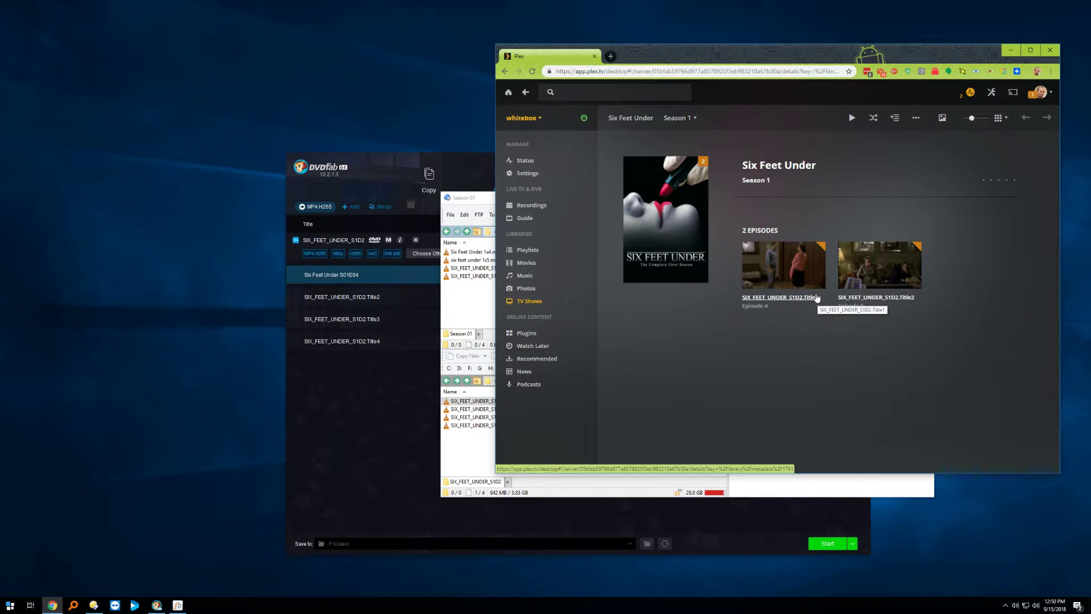
left_click(477, 302)
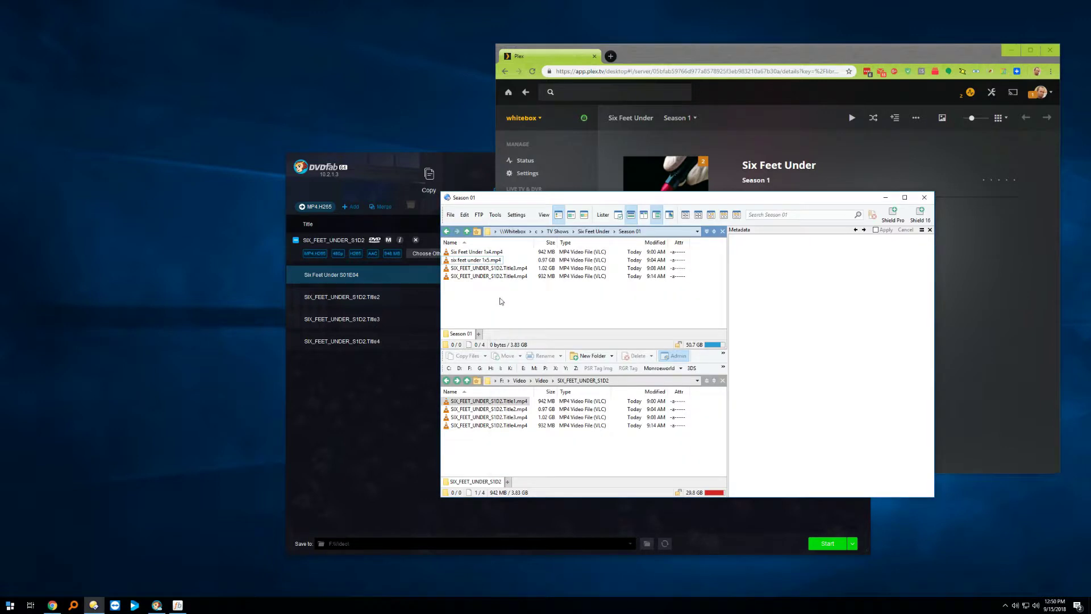
Set the Title property of Six Feet Under 1x4.mp4 in the Season 01 folder to "Six Feet Under S01E04"
left_click(493, 251)
left_click(835, 408)
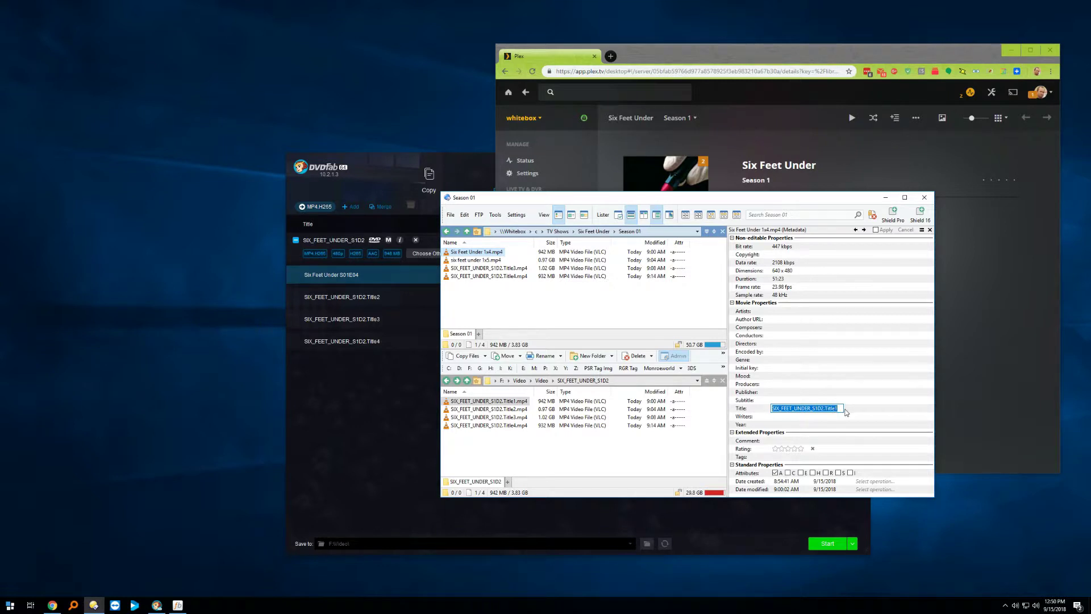
type("Six Feet")
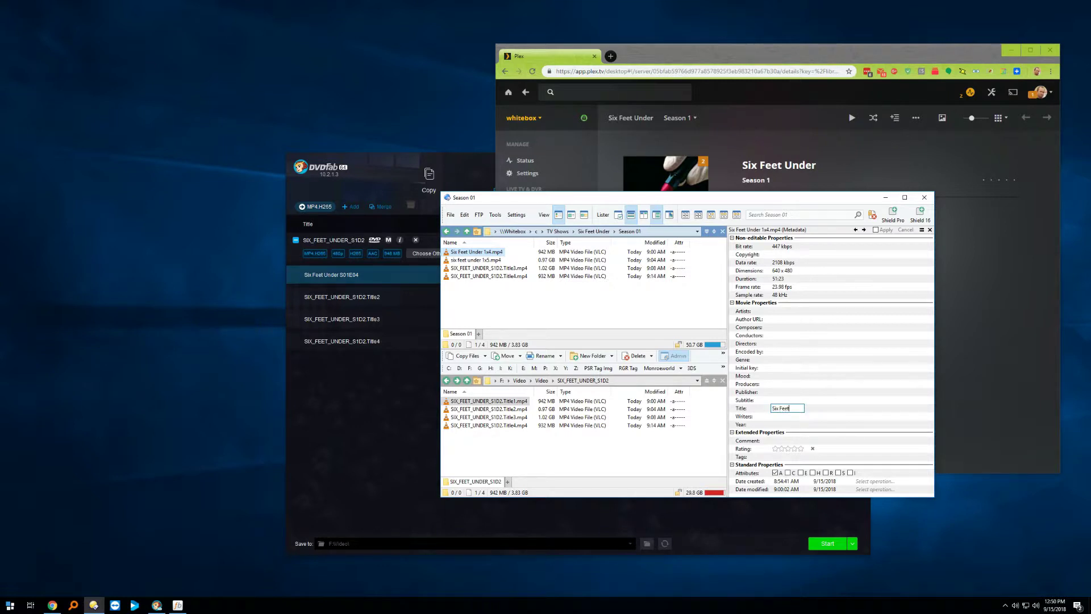
type(" Under S01E04")
key("Return")
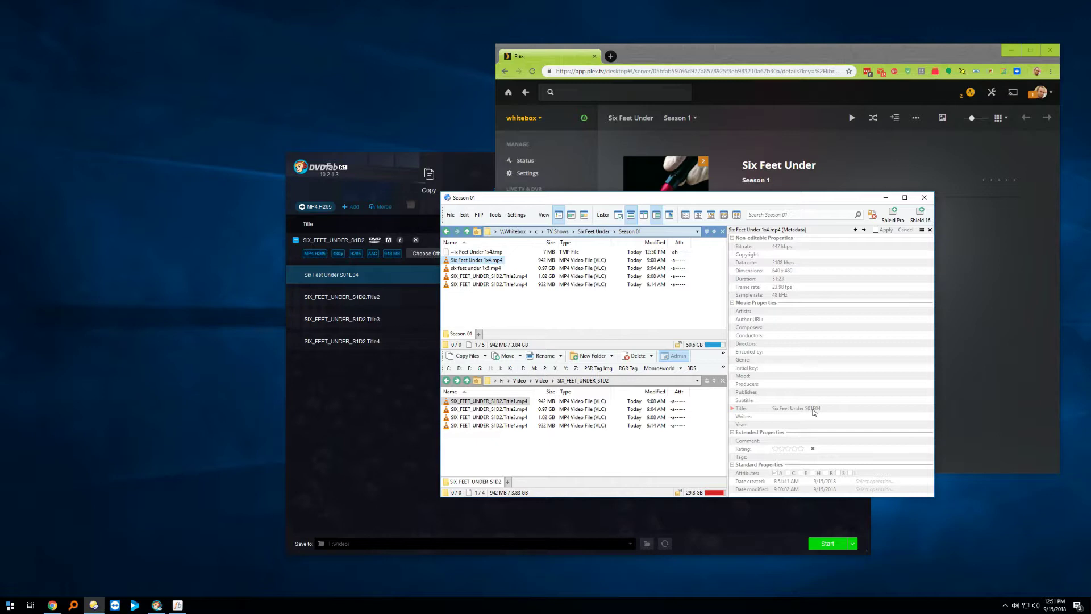
left_click(510, 308)
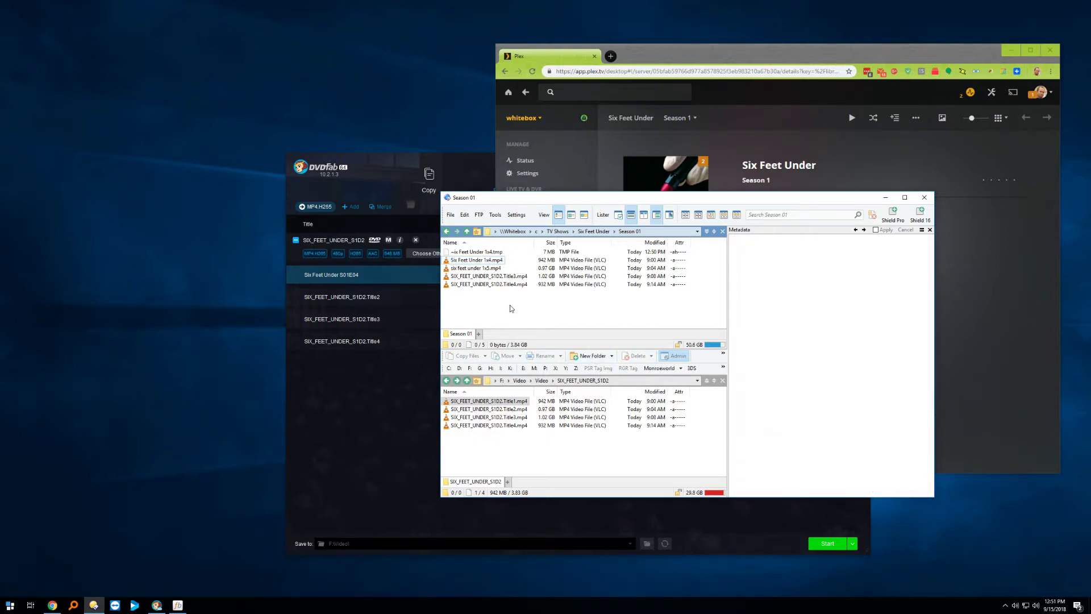
Inspect the Title properties of six feet under 1x5.mp4, SIX_FEET_UNDER_S1D2.Title3.mp4 and SIX_FEET_UNDER_S1D2.Title4.mp4
left_click(496, 271)
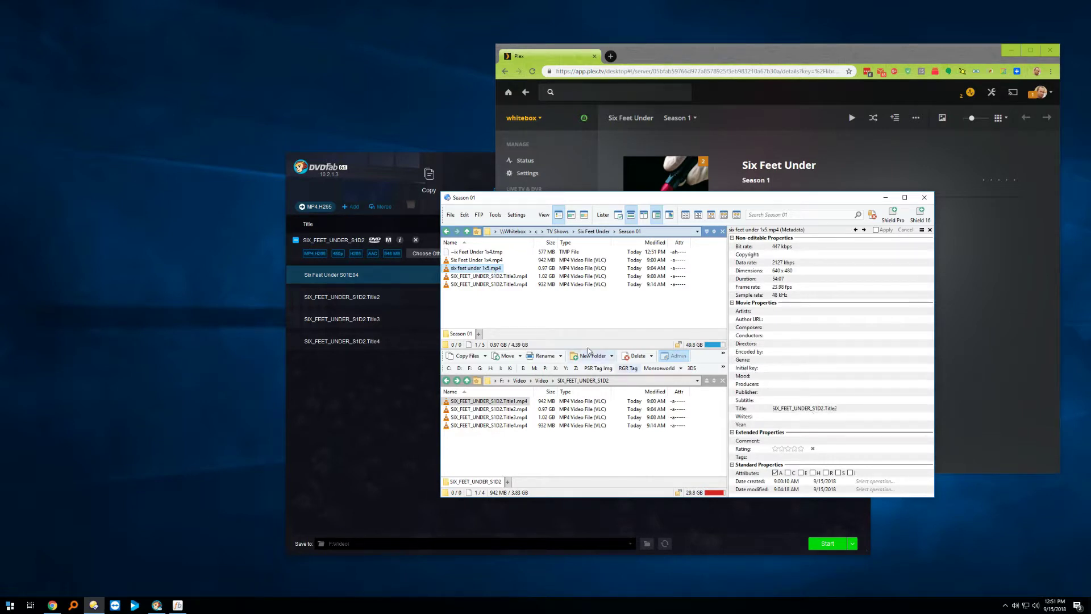
left_click(488, 276)
left_click(828, 409)
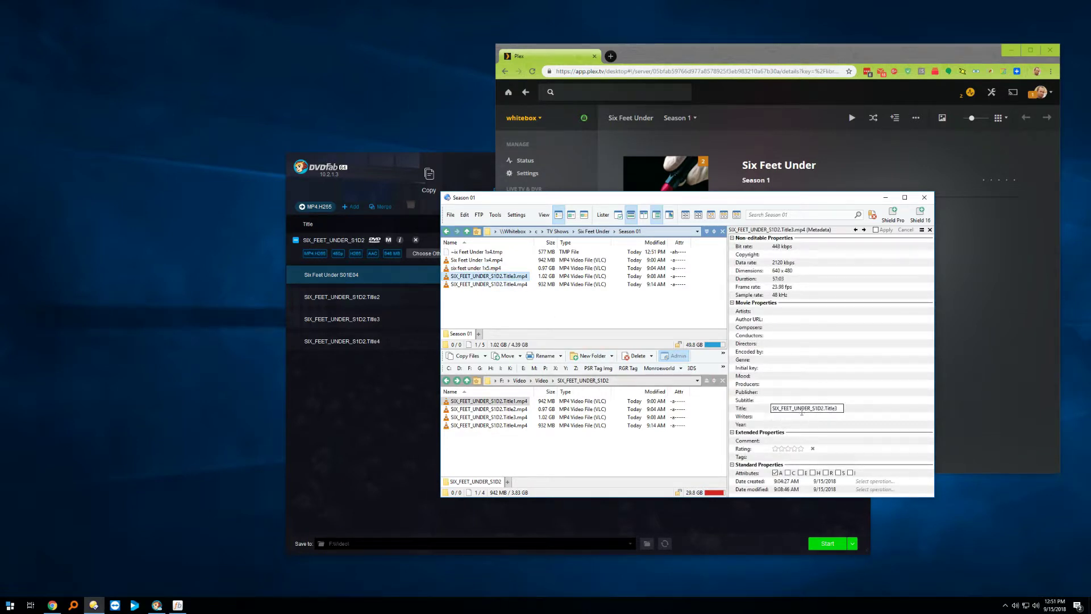
left_click(503, 285)
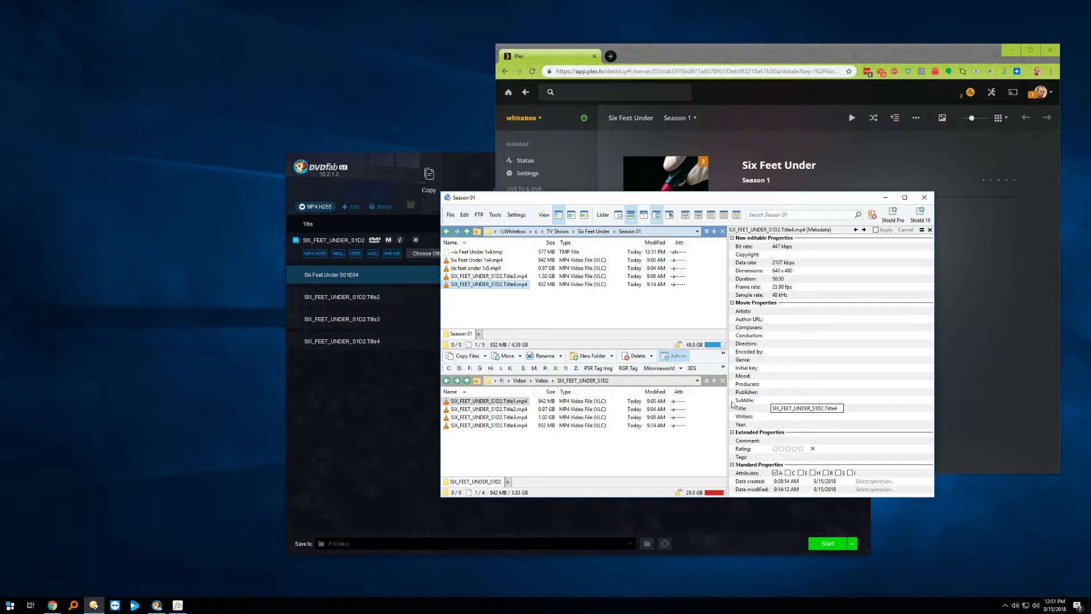
left_click(516, 317)
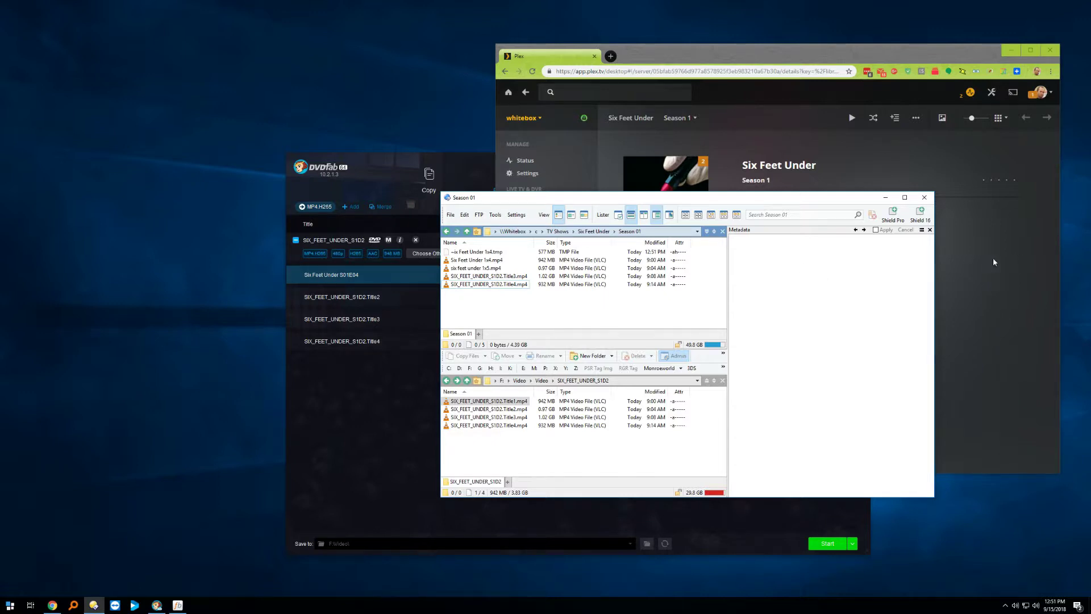
Switch to Plex to open the TV Shows library, and recheck the Title property of Six Feet Under 1x4.mp4 in the file manager
left_click(1032, 231)
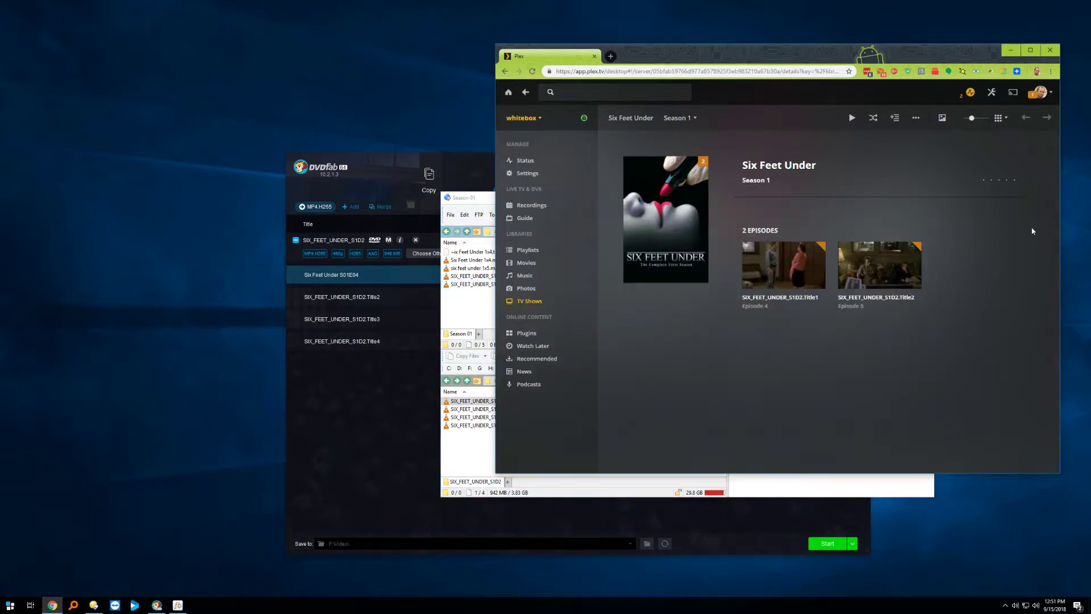
left_click(531, 302)
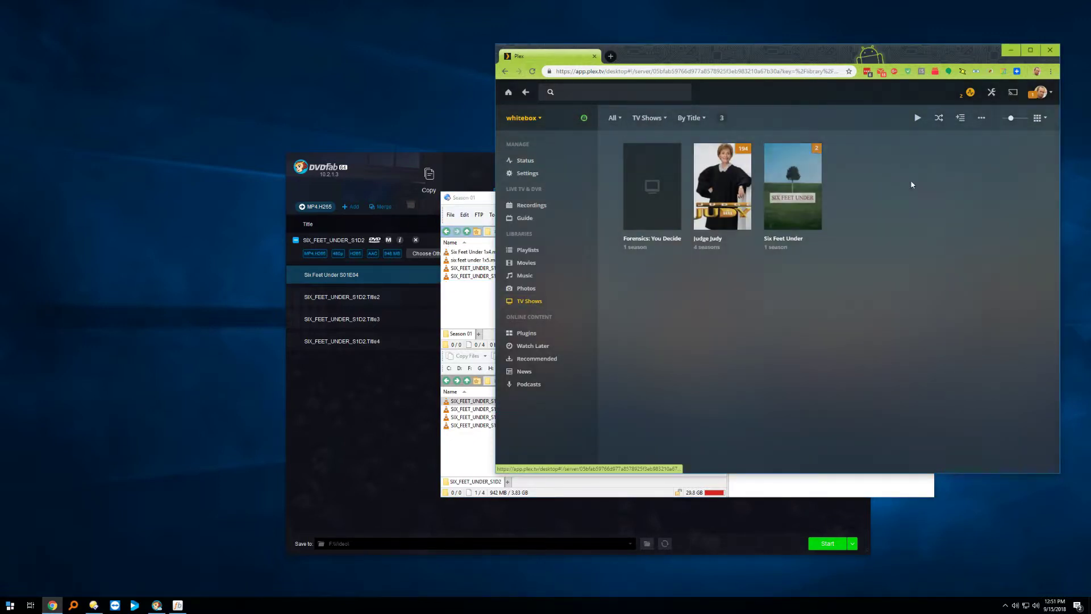
left_click(480, 263)
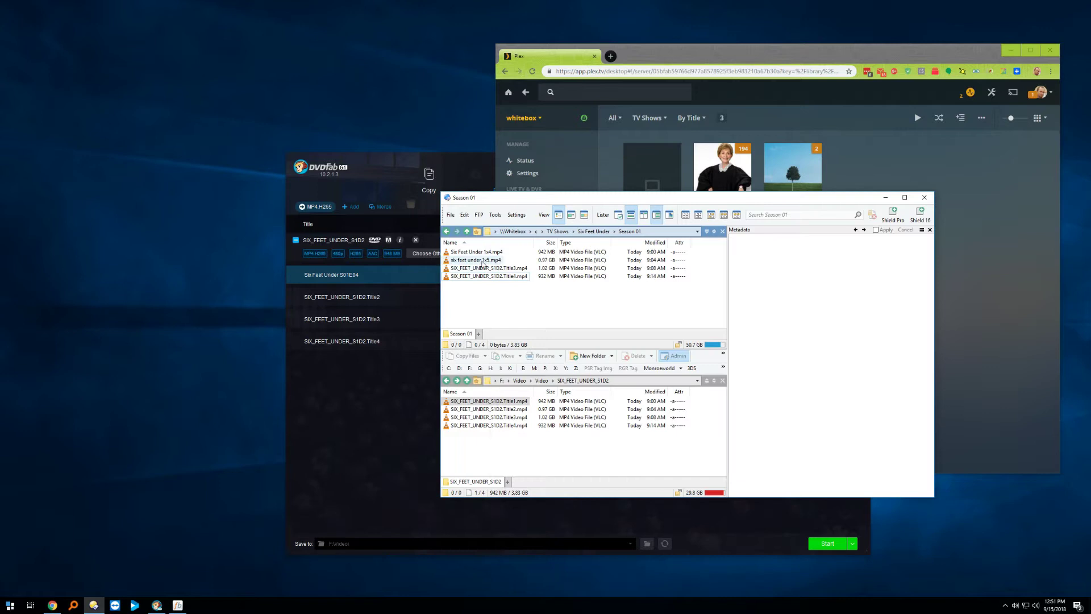
left_click(483, 252)
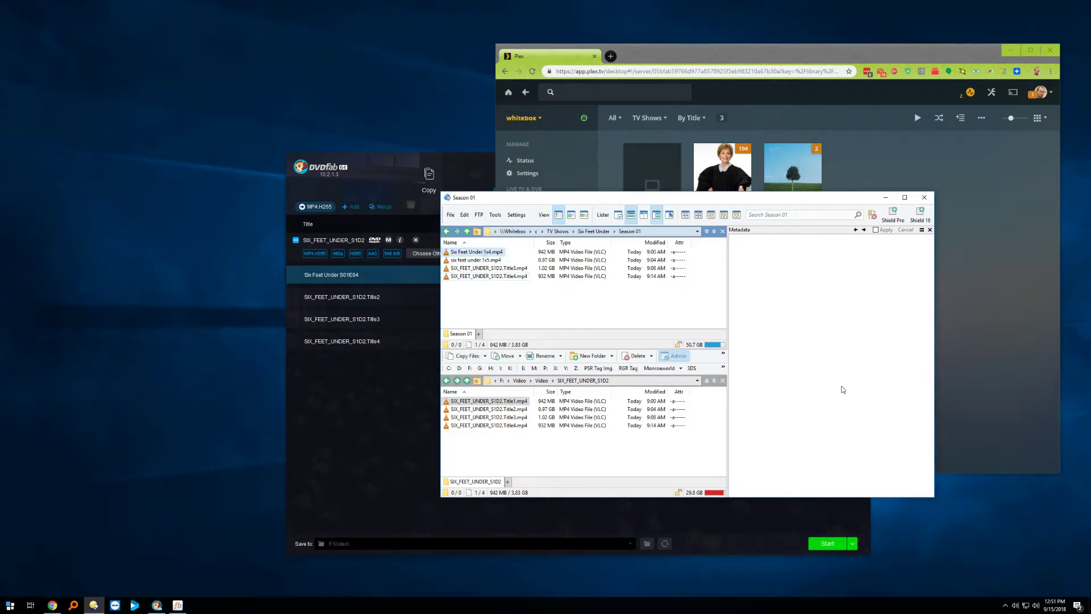
left_click(811, 408)
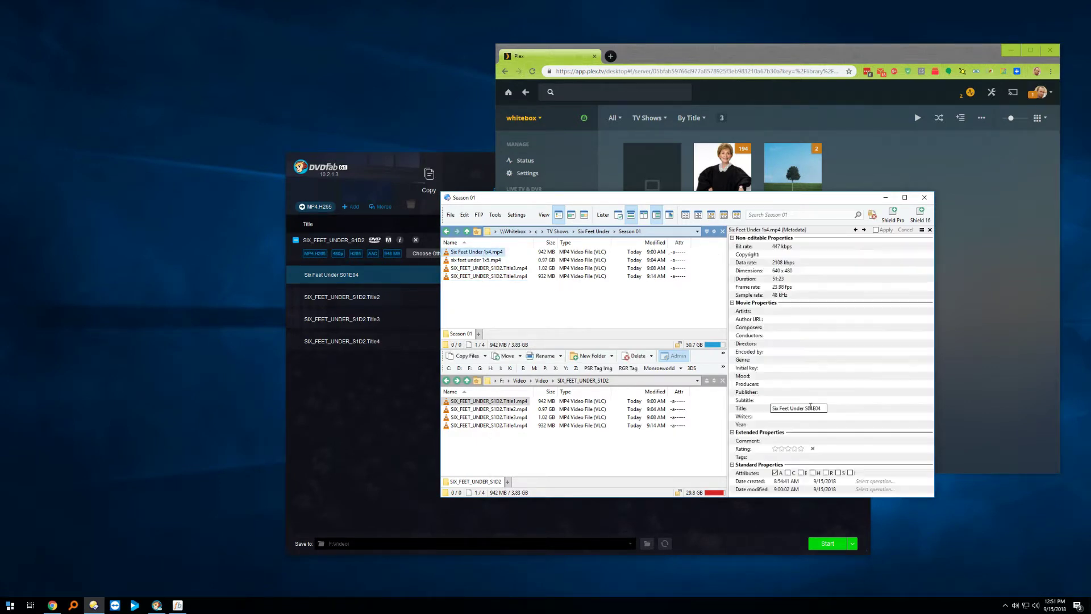
Switch to Plex, update the TV Shows library and open Season 1 of Six Feet Under
left_click(992, 372)
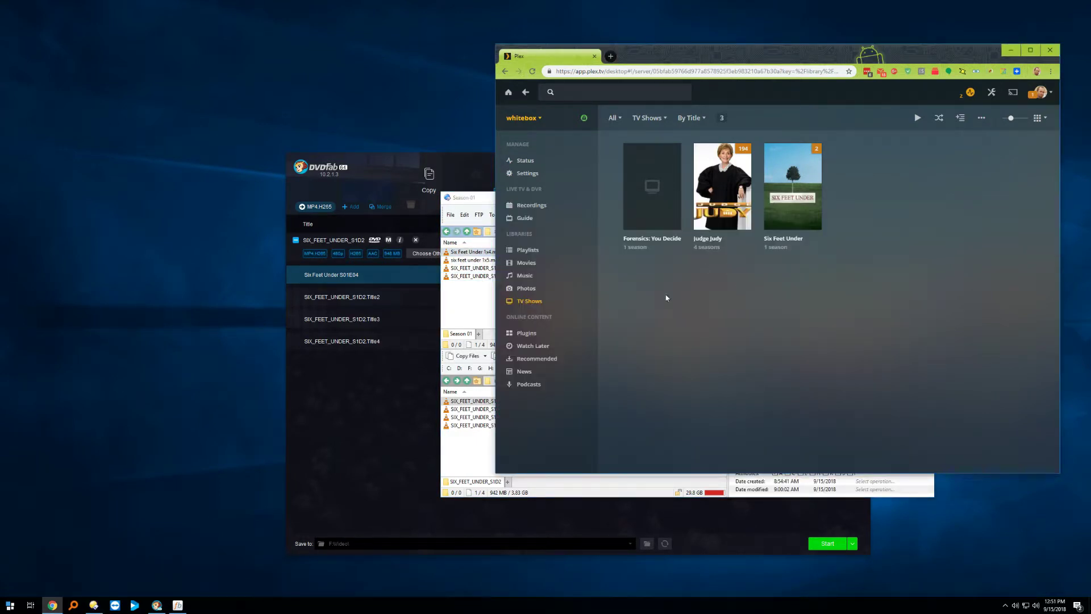
left_click(586, 301)
left_click(596, 331)
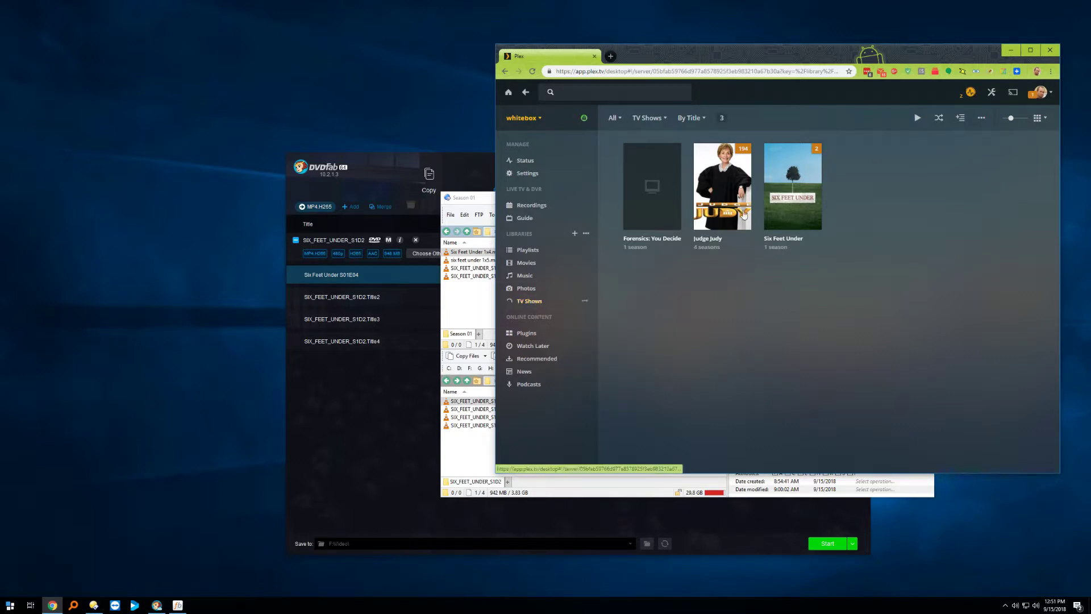
left_click(817, 171)
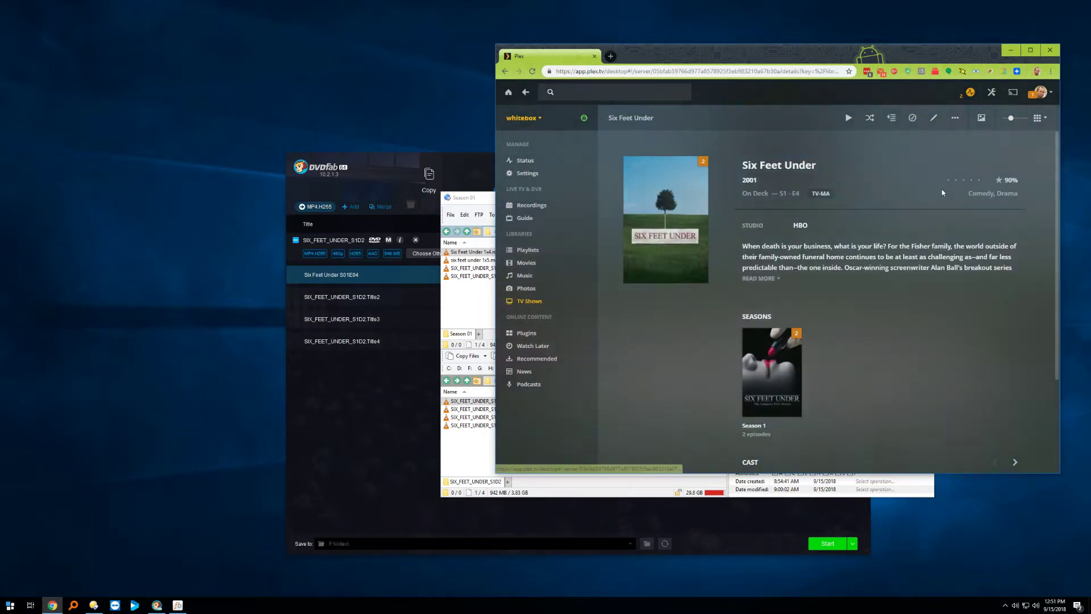
left_click(774, 363)
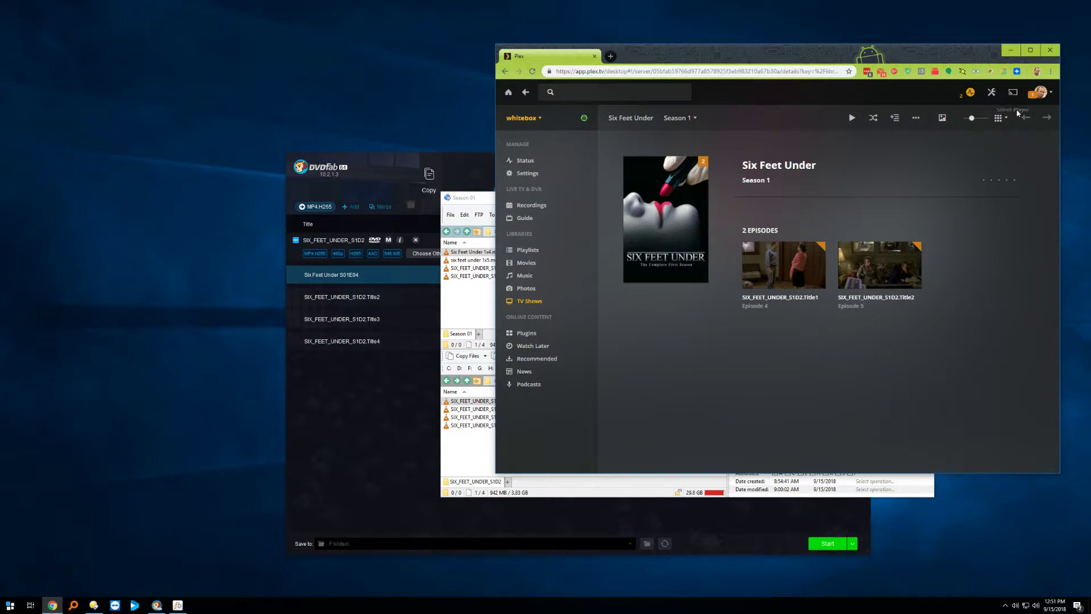
Refresh the metadata of the Six Feet Under show from its own page and reopen Season 1
left_click(917, 118)
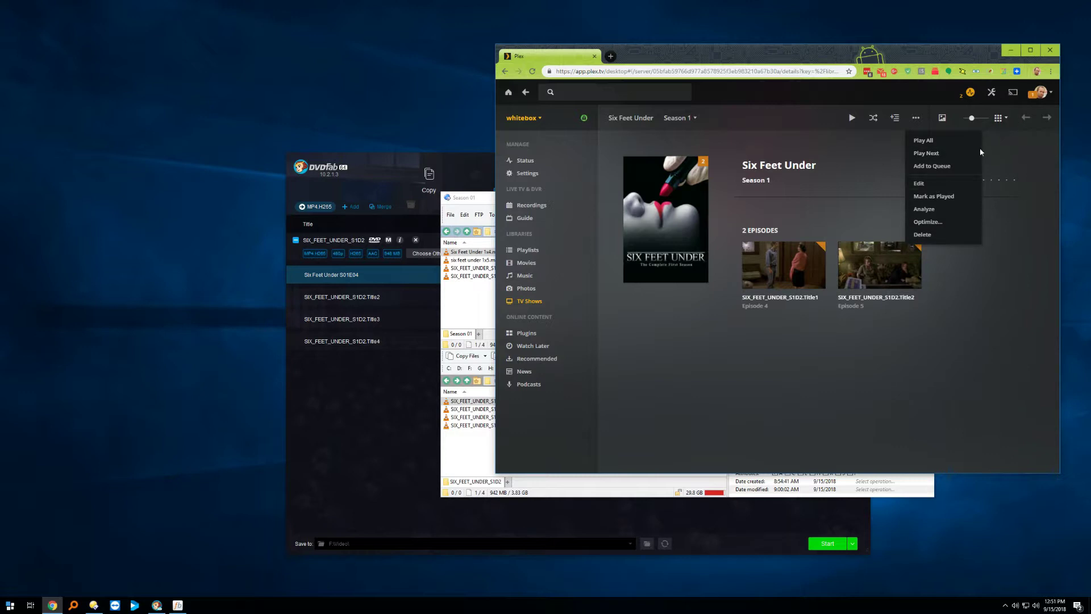
left_click(631, 117)
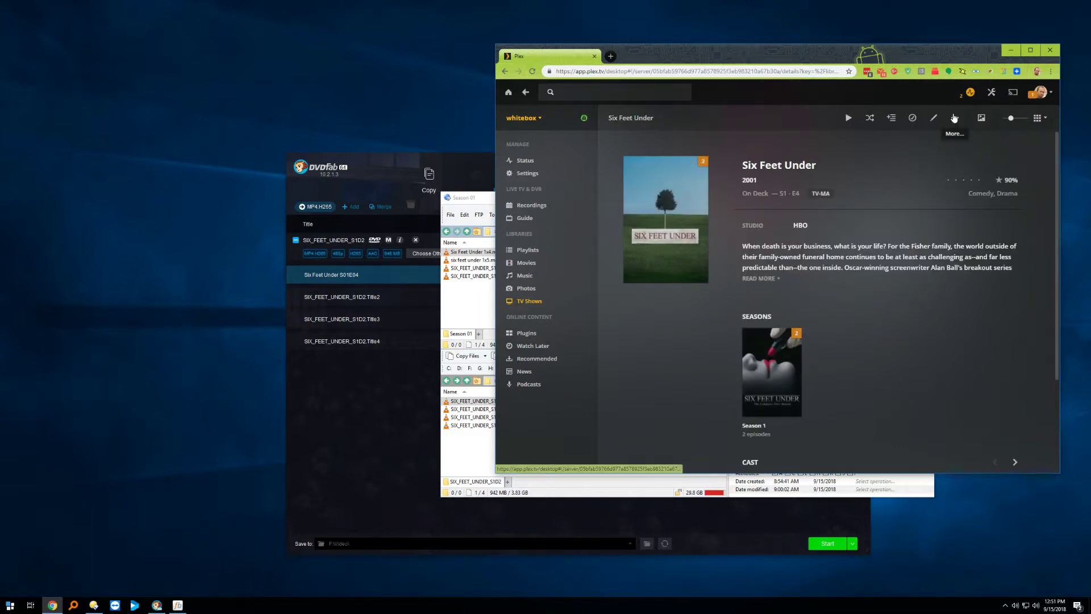
left_click(955, 117)
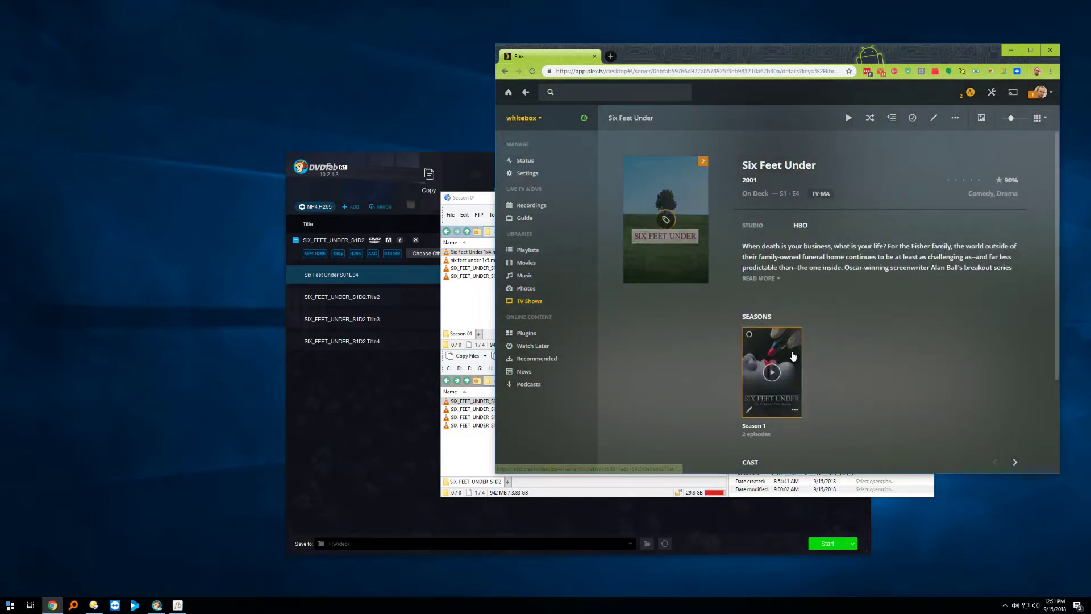
left_click(793, 355)
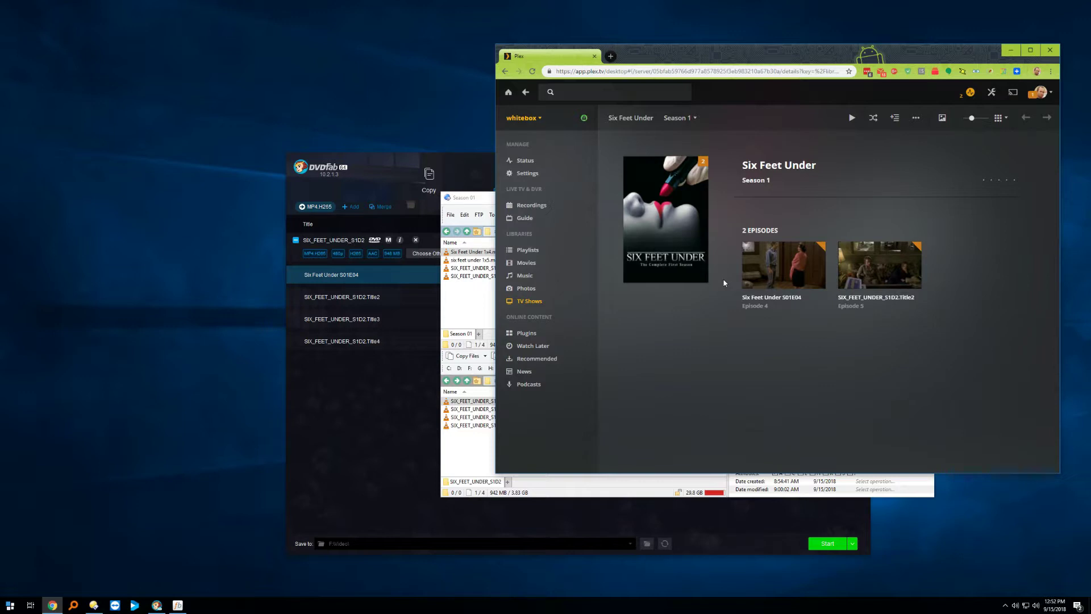
Compare the full details of episode 4 in Plex with the Title property of Six Feet Under 1x4.mp4 in the file manager
left_click(808, 263)
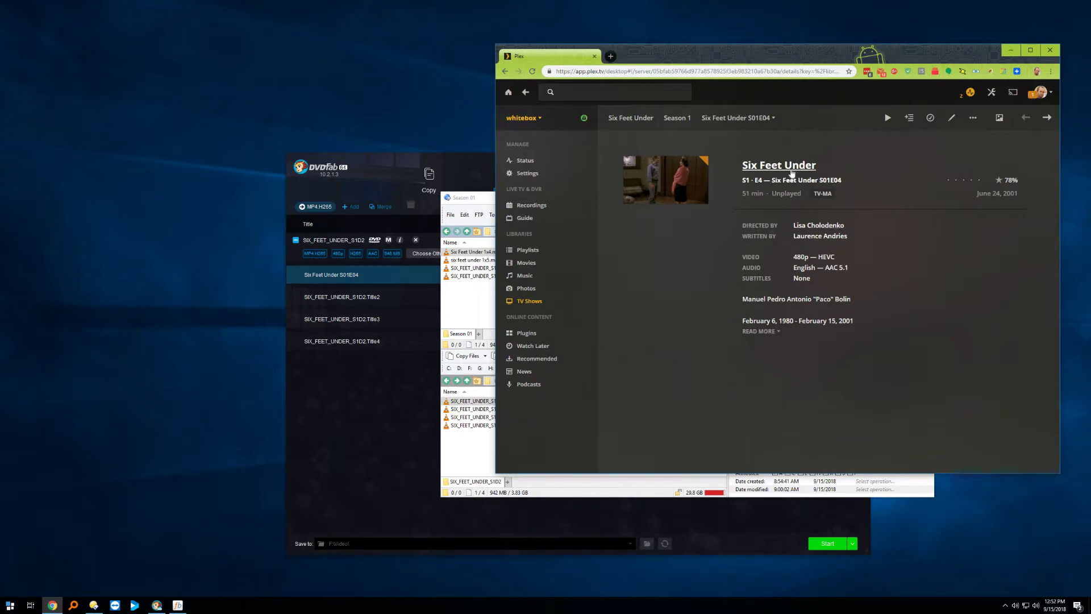
left_click(772, 332)
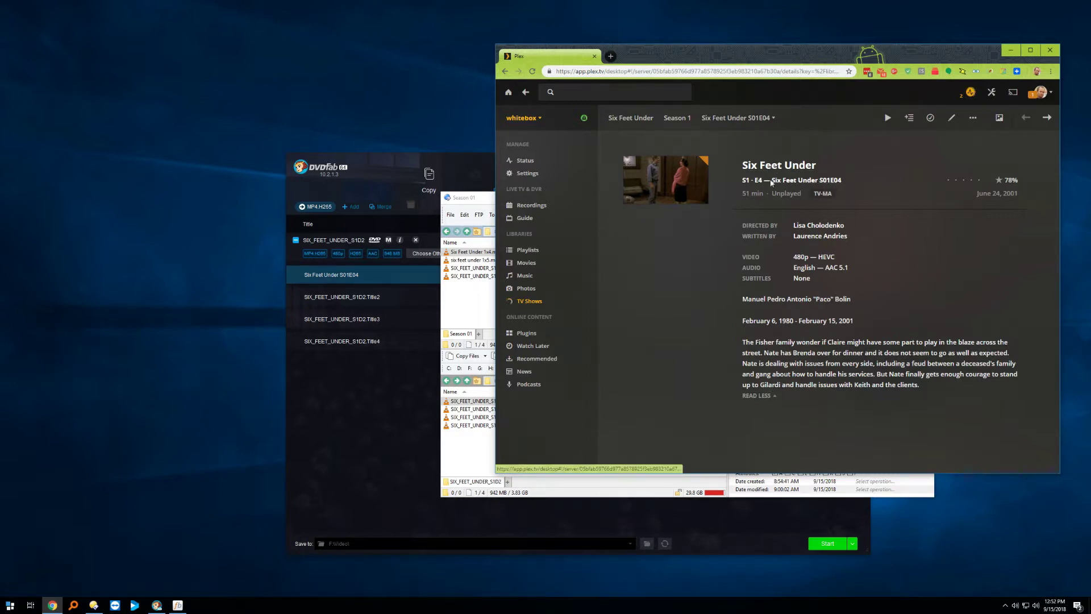
left_click(489, 288)
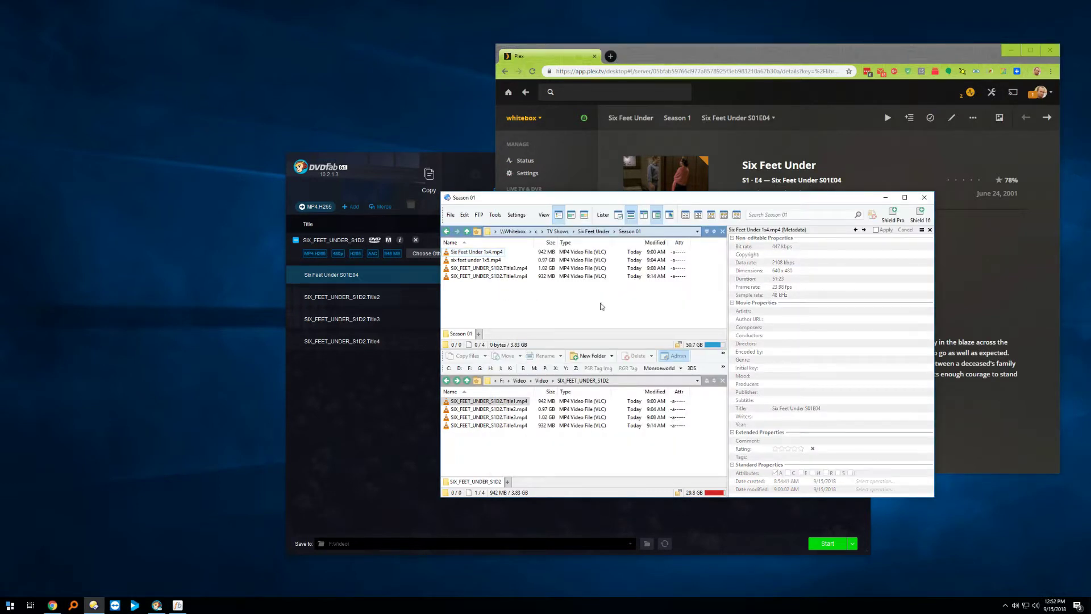
left_click(500, 252)
left_click(826, 408)
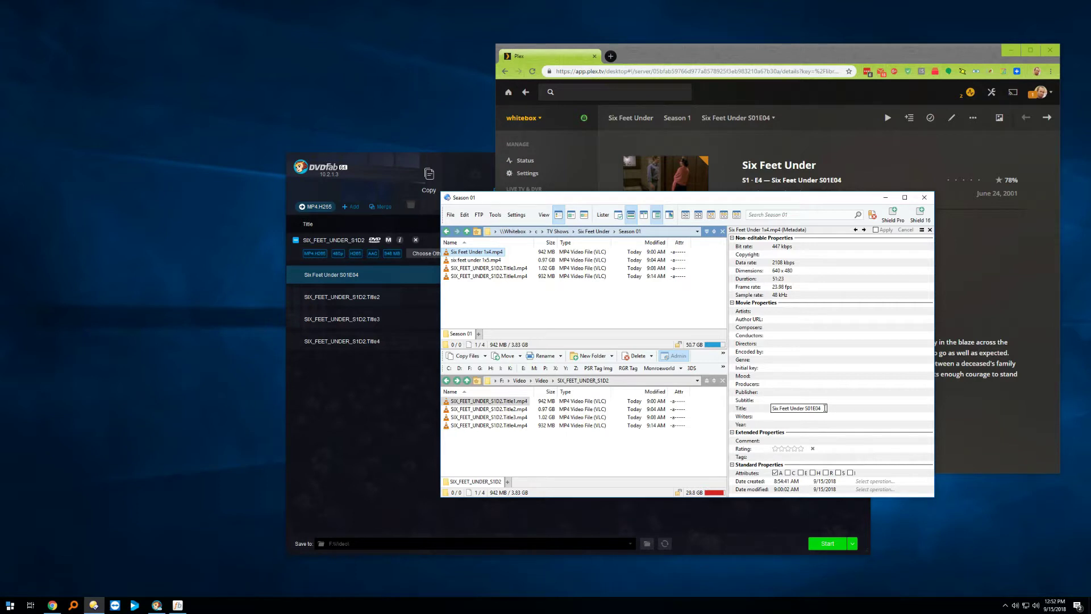
Switch to Plex and review the server's agent settings for movies and shows, including Personal Media Shows, TheTVDB and The Movie Database
left_click(1031, 270)
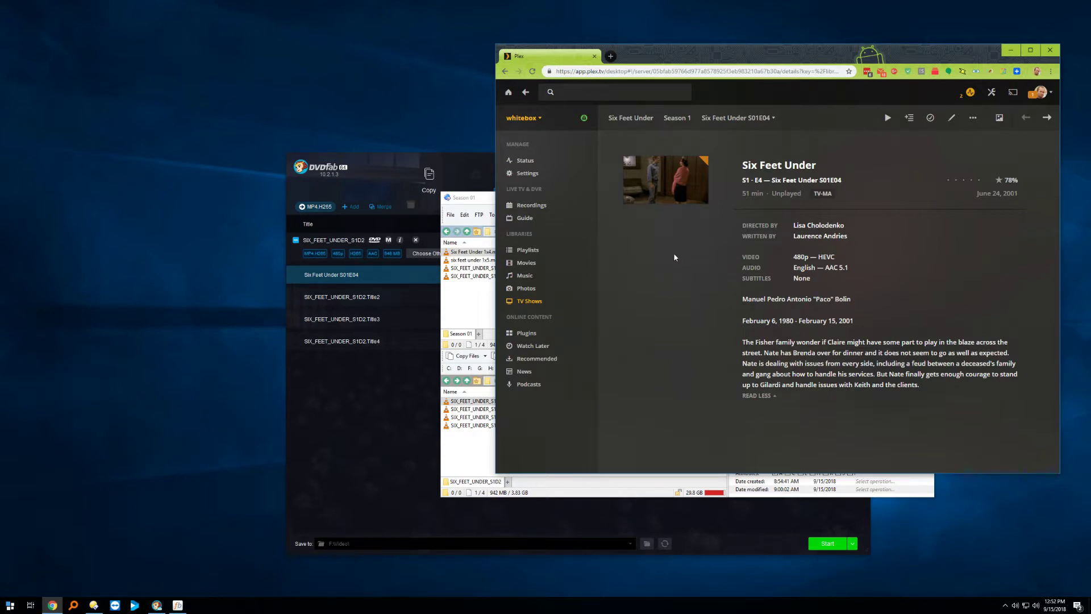
left_click(527, 173)
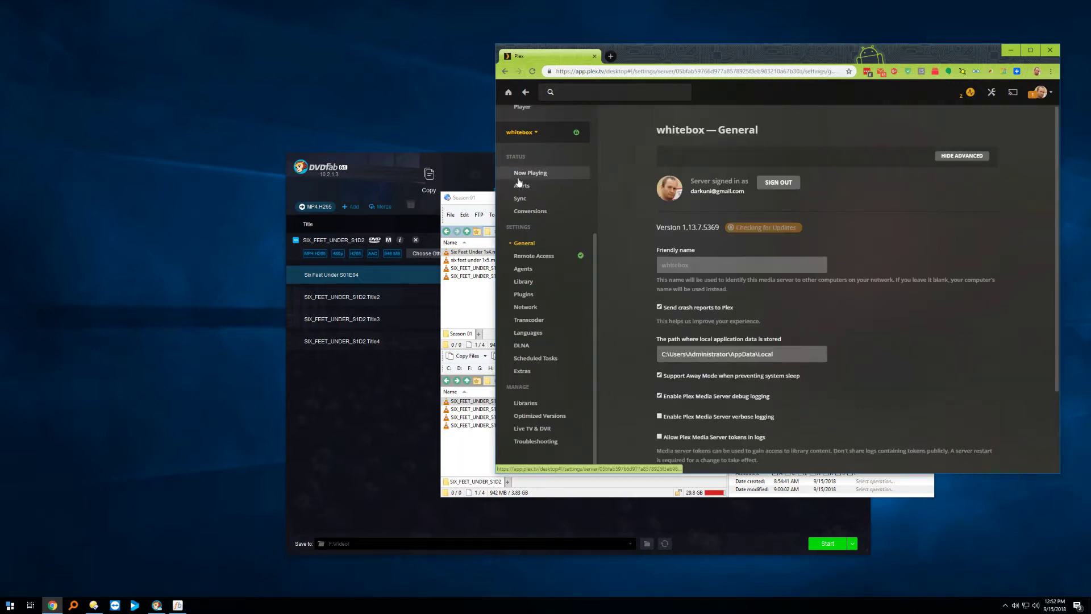
left_click(523, 269)
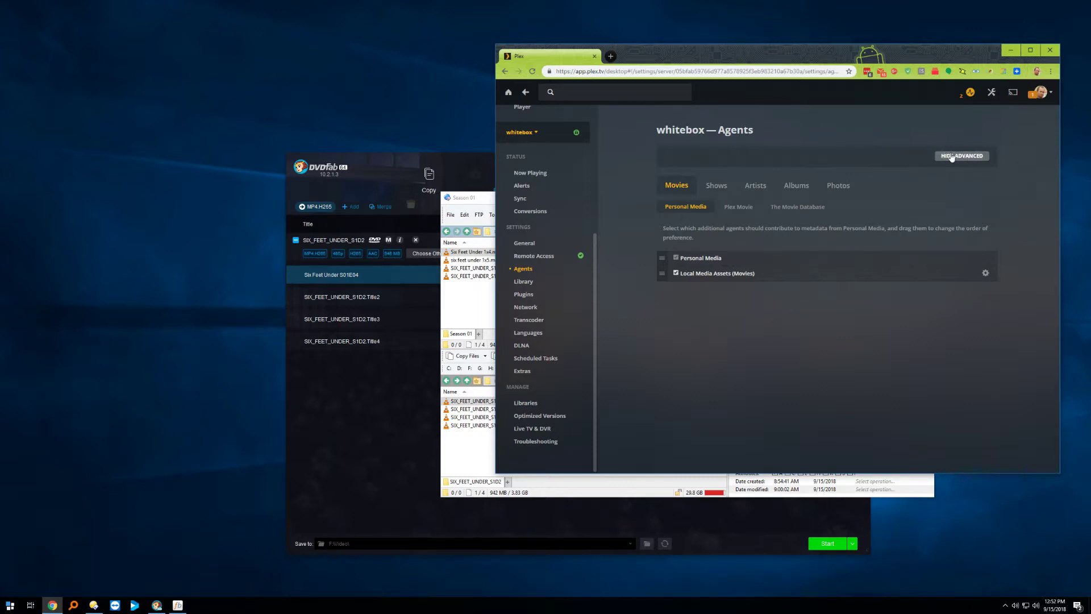
left_click(718, 186)
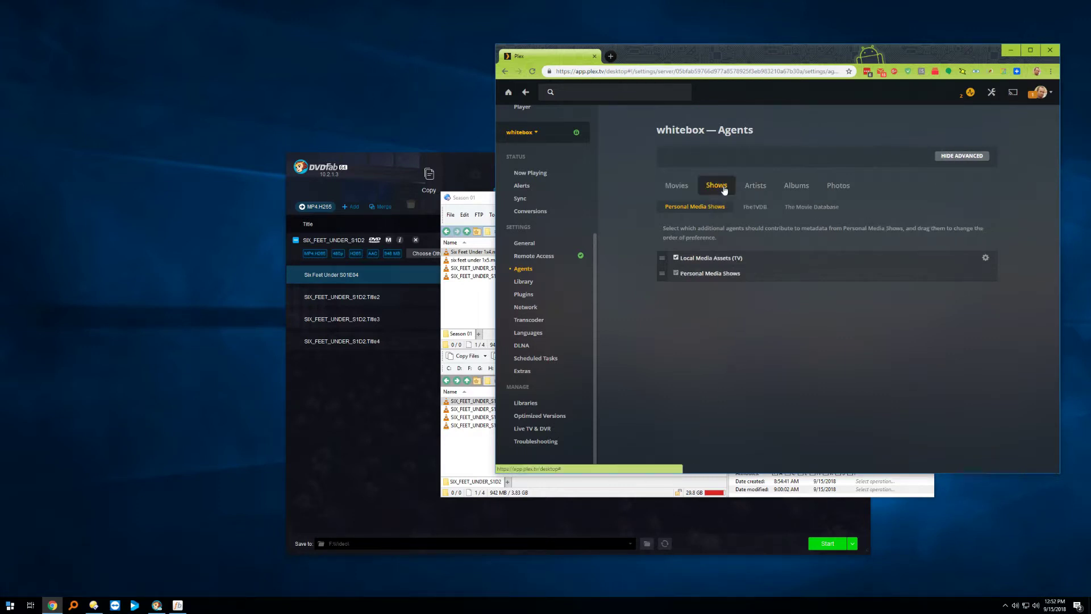
left_click(677, 188)
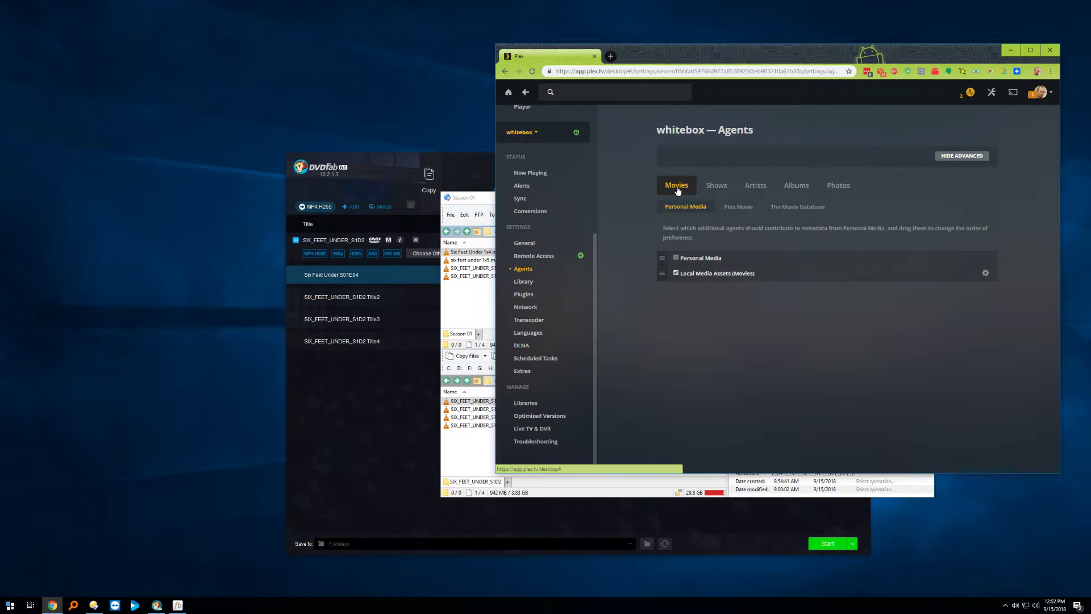
left_click(716, 189)
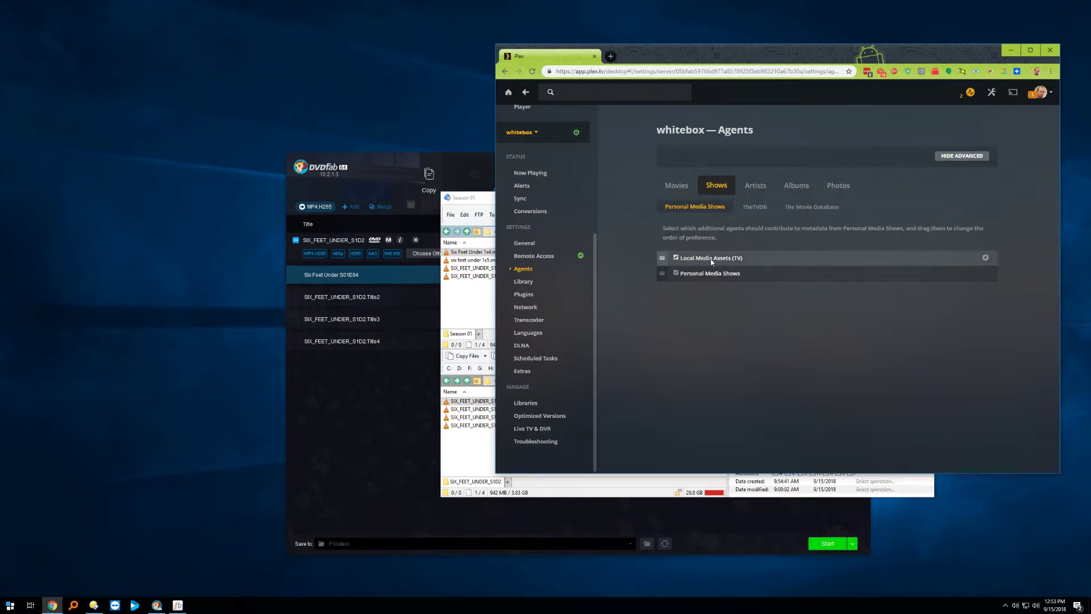
left_click(755, 207)
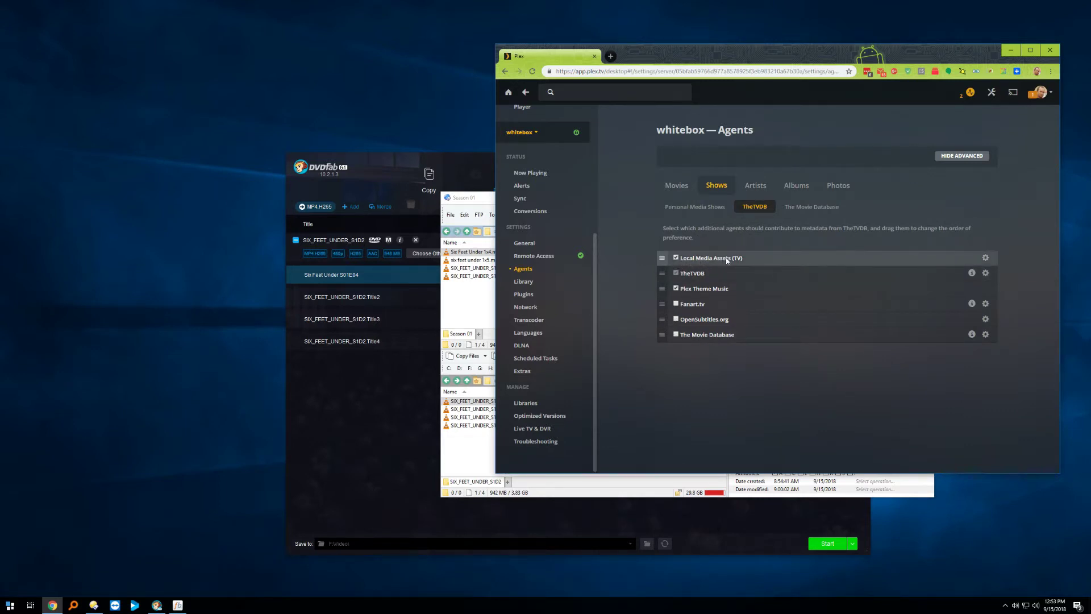
left_click(811, 206)
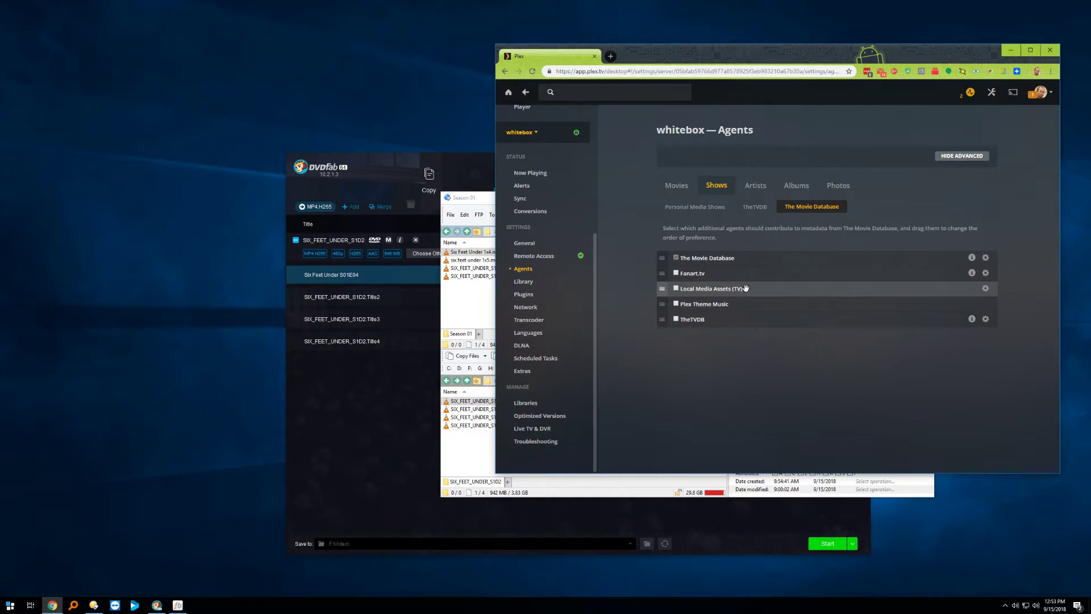
Switch to the file manager and examine the metadata of Six Feet Under 1x4.mp4
left_click(471, 307)
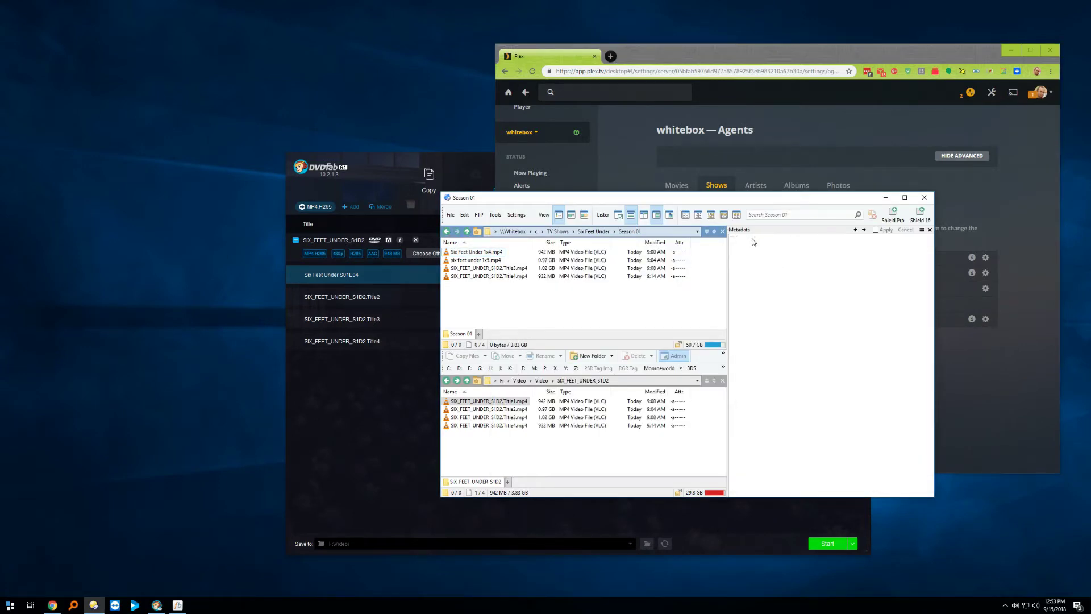
left_click(499, 254)
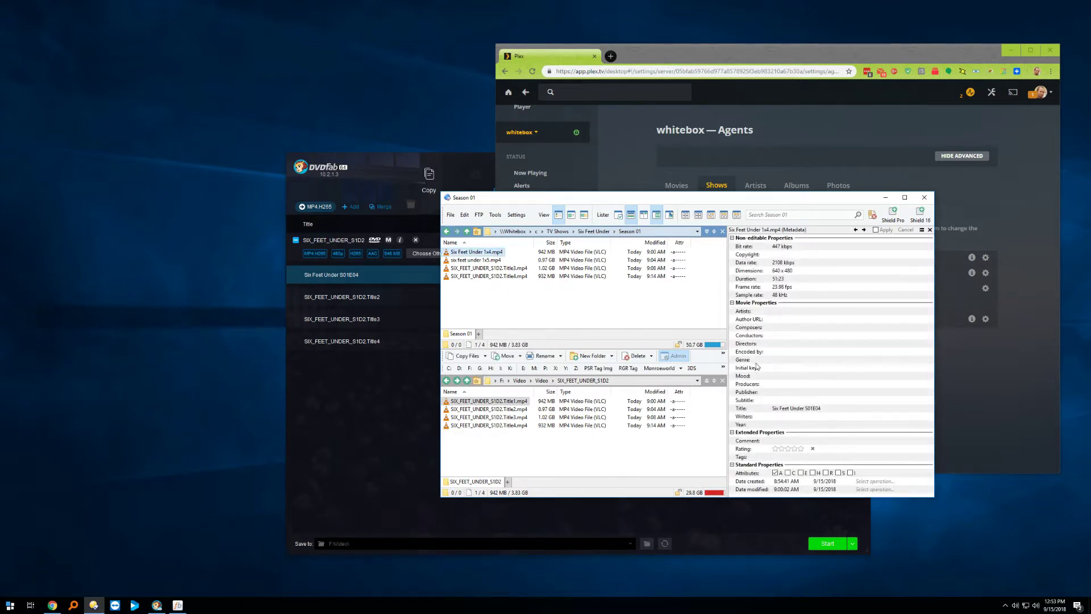
Switch to Plex and move Local Media Assets (TV) below the primary source for the Personal Media Shows and TheTVDB show agents
left_click(783, 409)
key("Return")
left_click(969, 379)
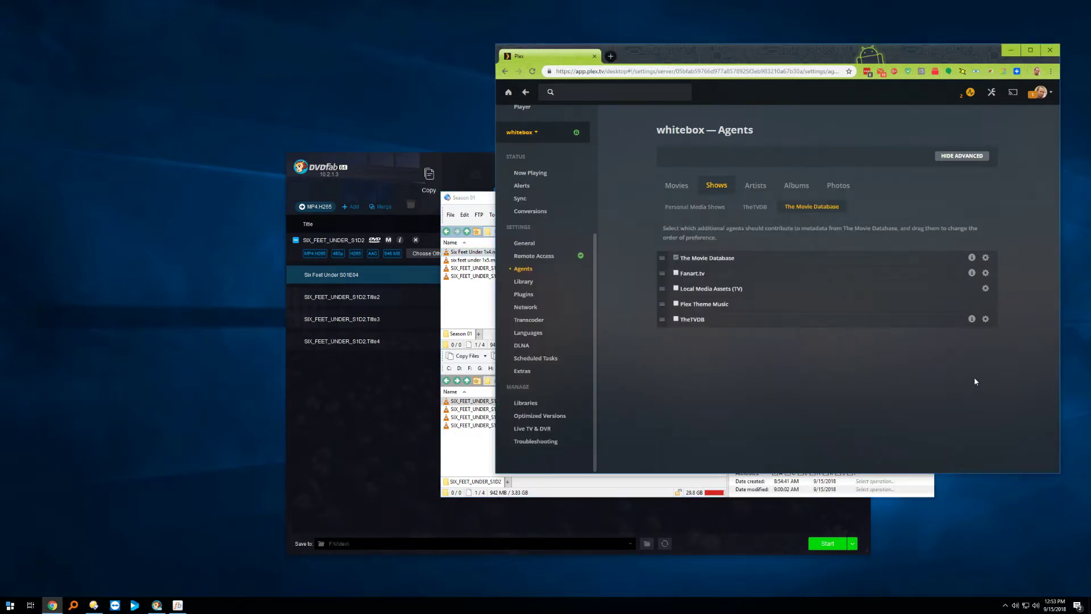
left_click(710, 184)
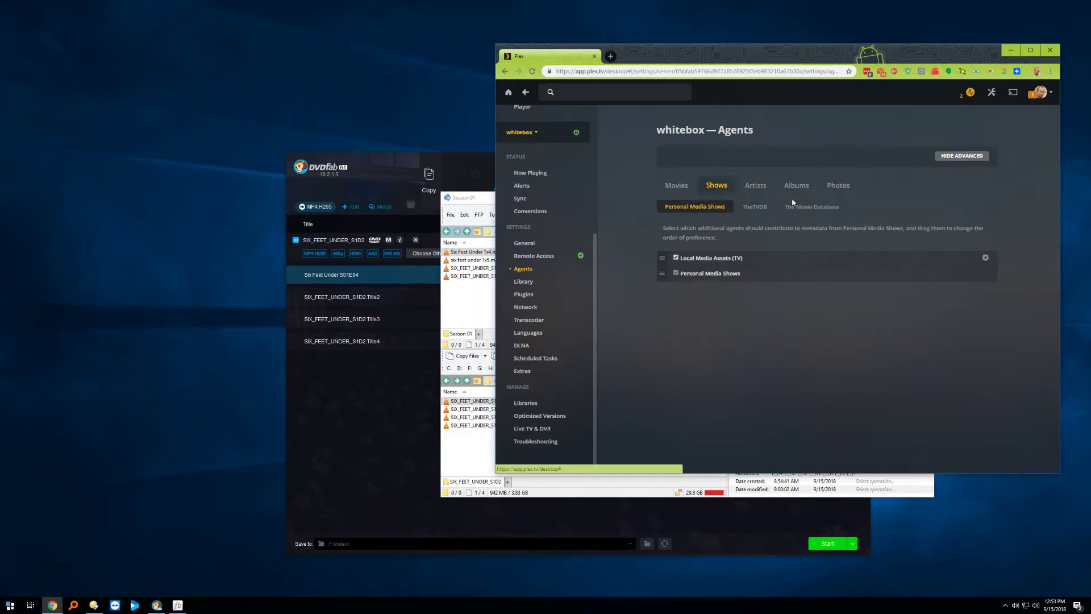
left_click_drag(662, 258, 661, 334)
left_click(755, 207)
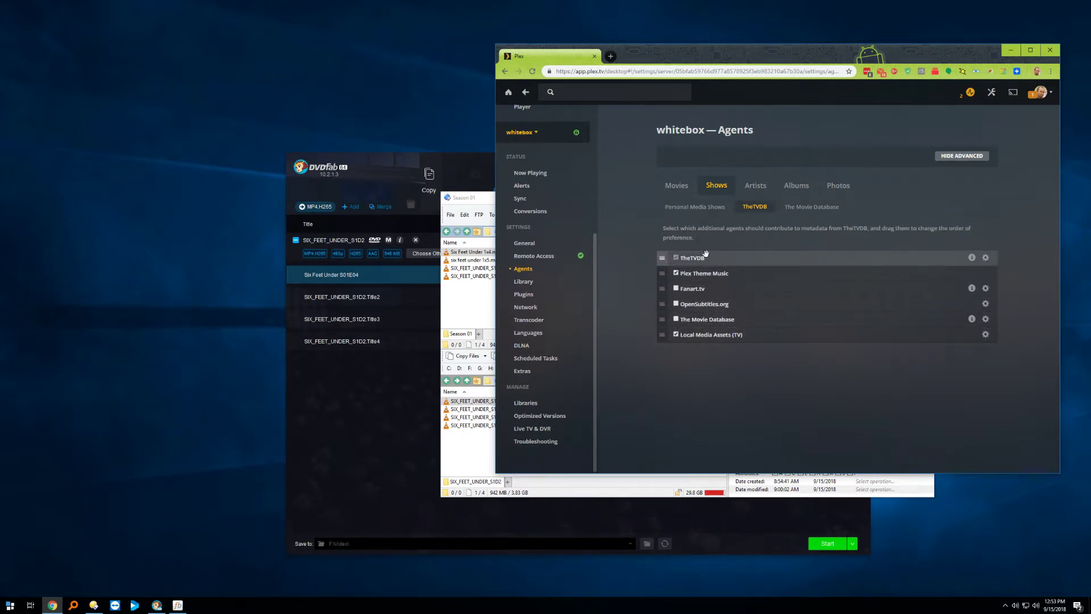
left_click(812, 207)
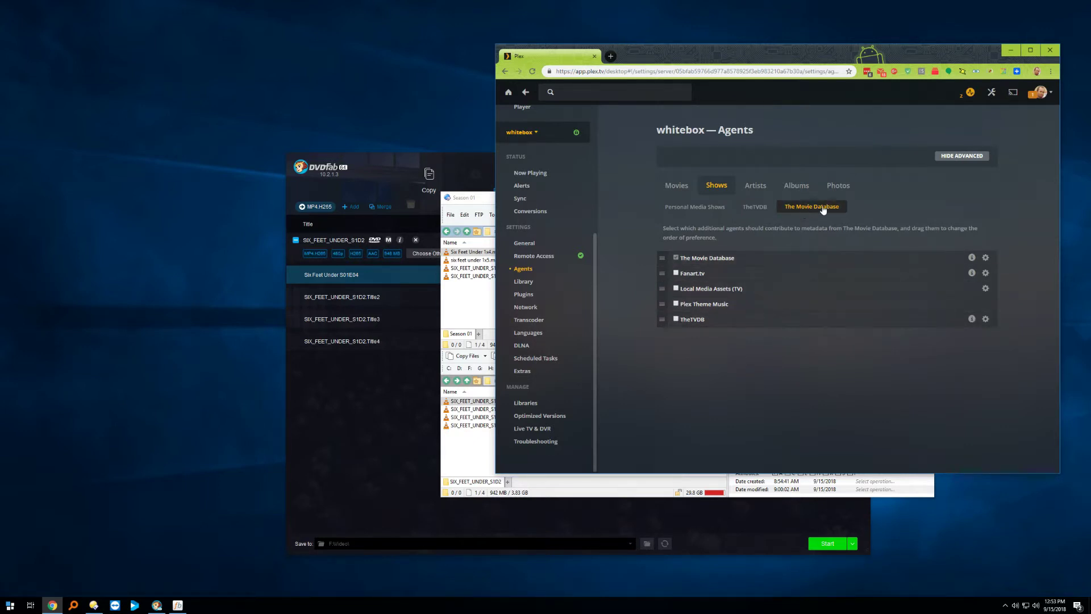
left_click(695, 207)
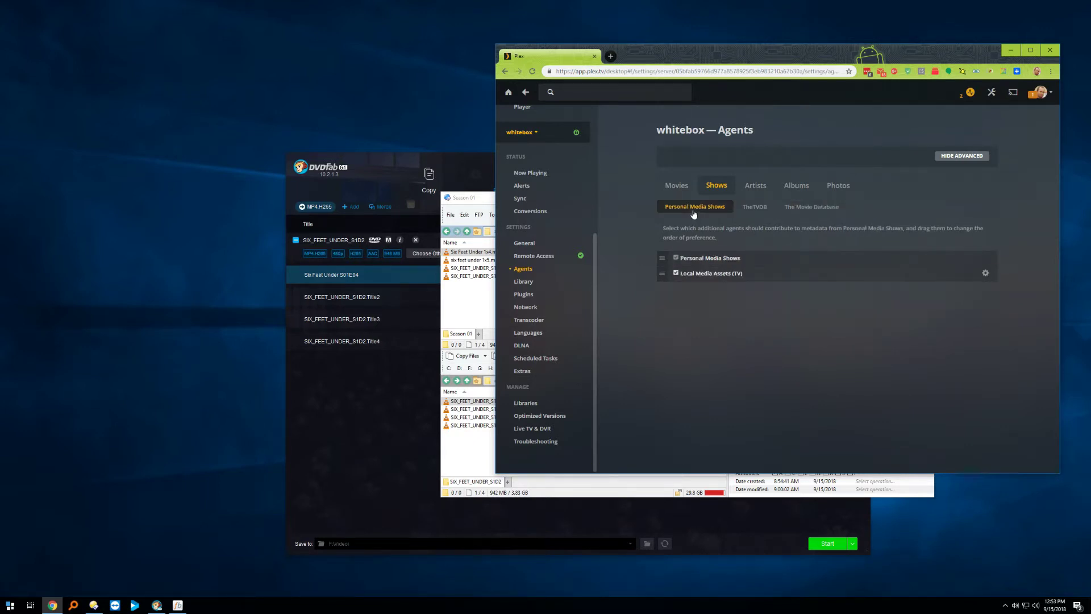
left_click(677, 272)
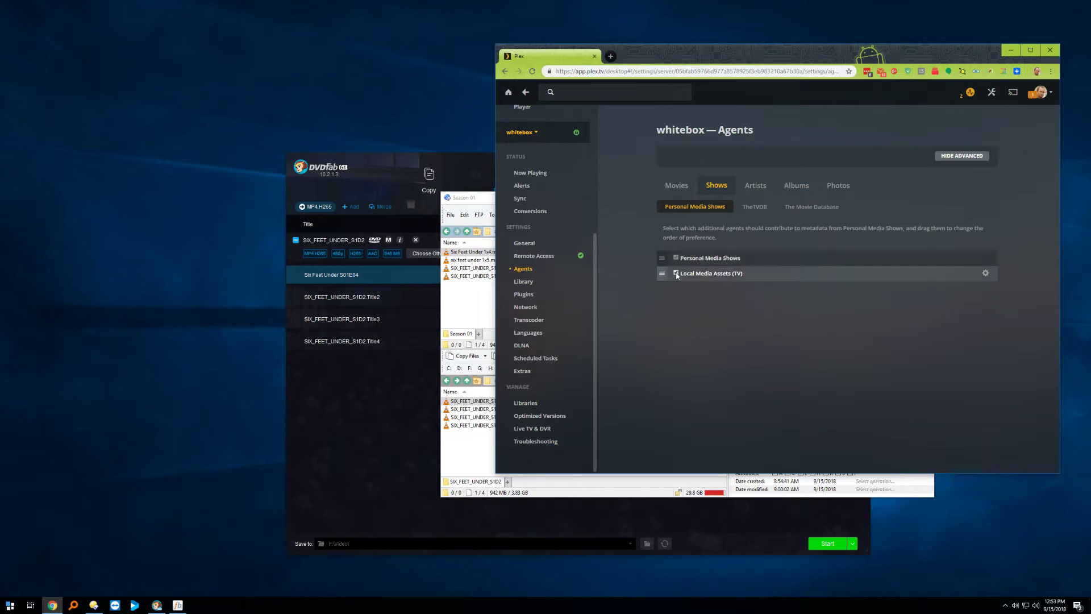
left_click(756, 208)
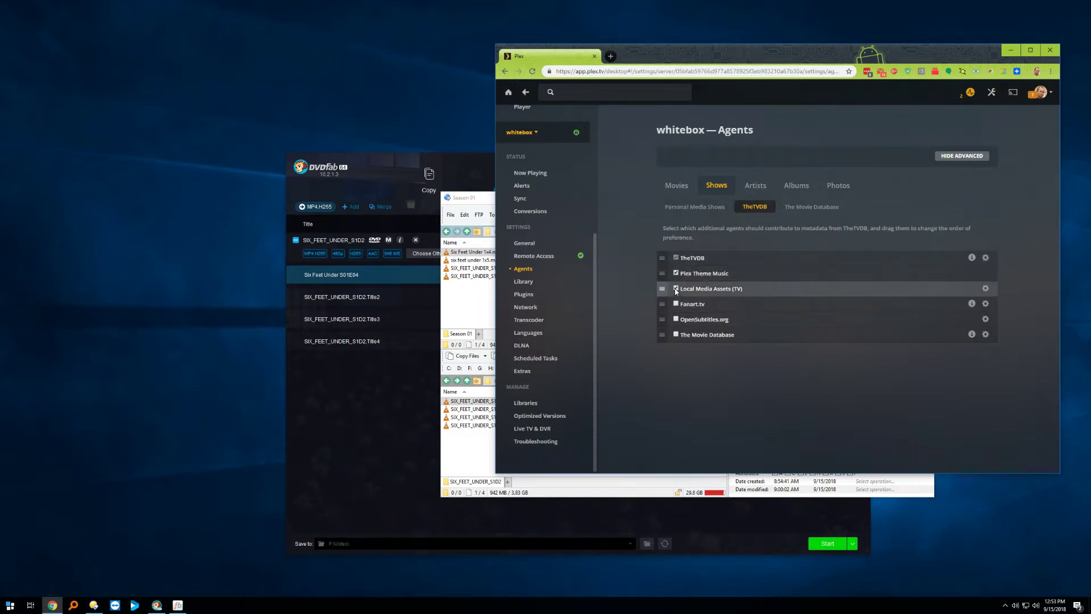
left_click(811, 206)
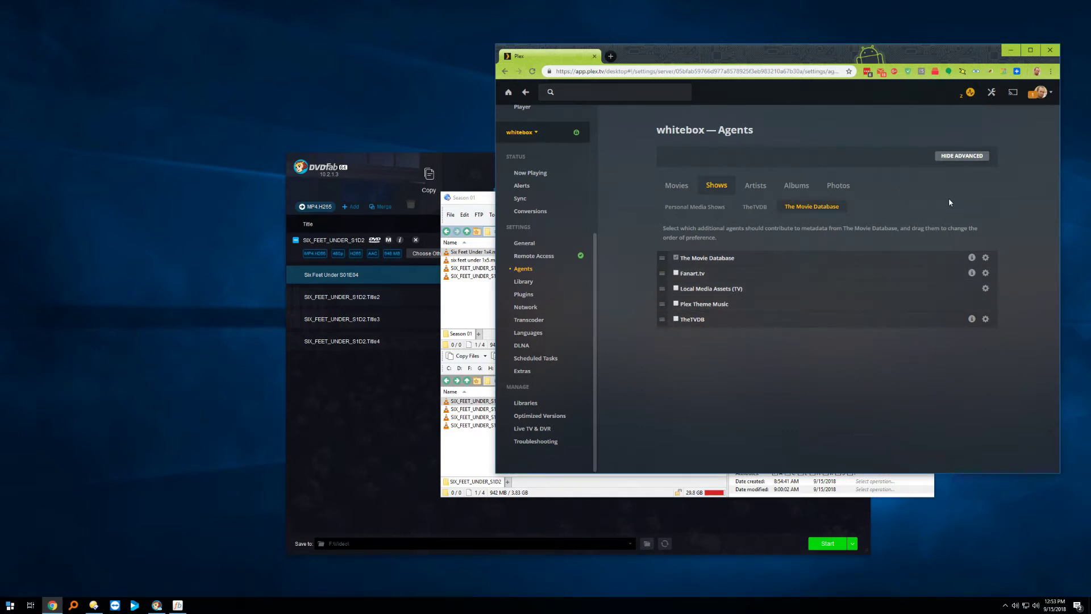
Move Local Media Assets (Movies) below Fanart.tv for both the Plex Movie and The Movie Database movie agents
left_click(678, 186)
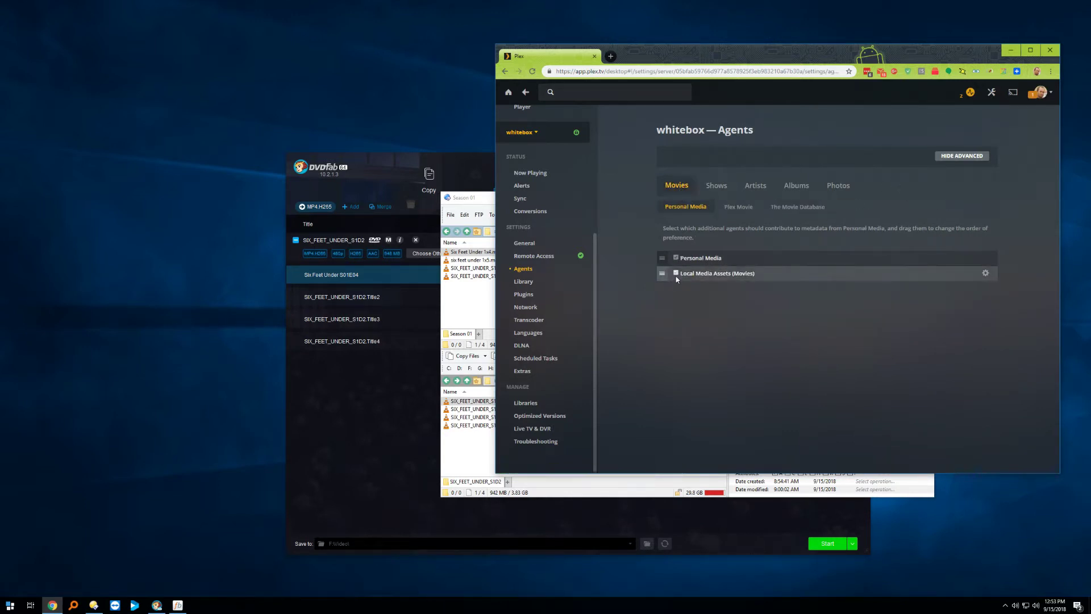
left_click(739, 207)
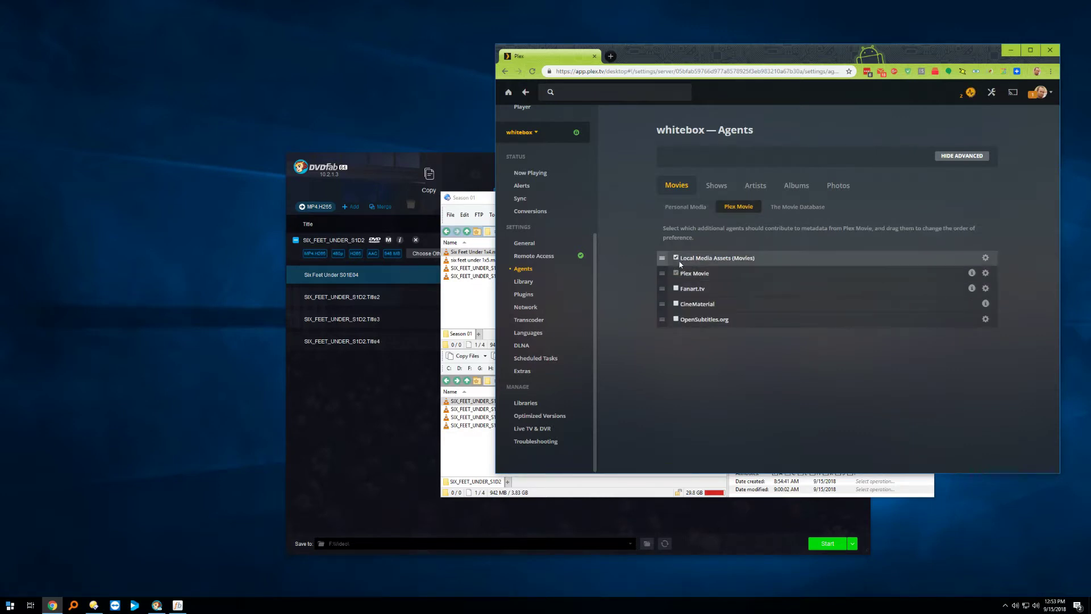
left_click_drag(662, 259, 681, 294)
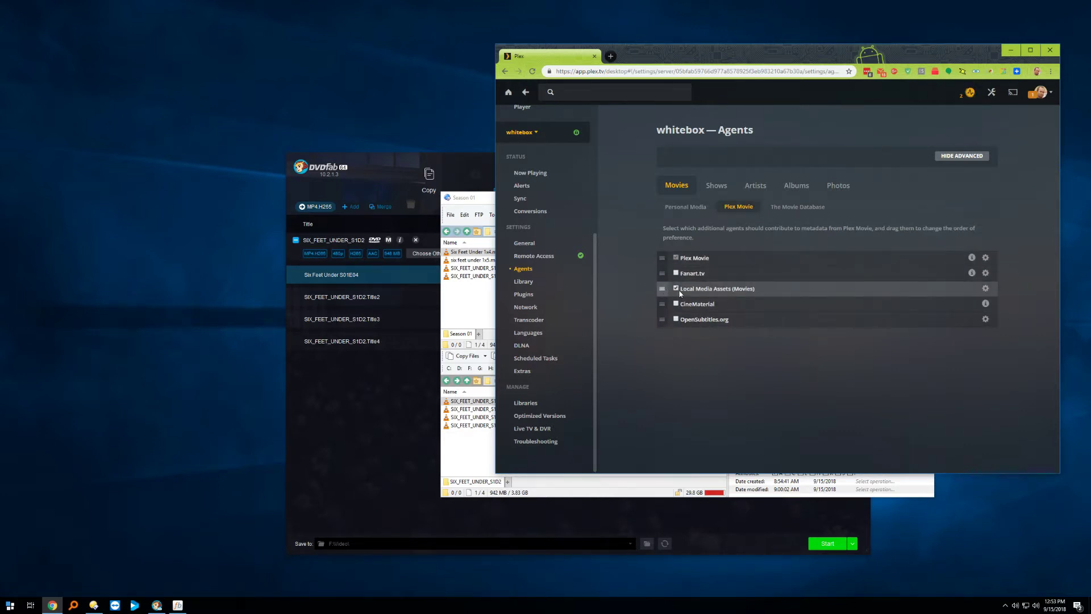
left_click(797, 206)
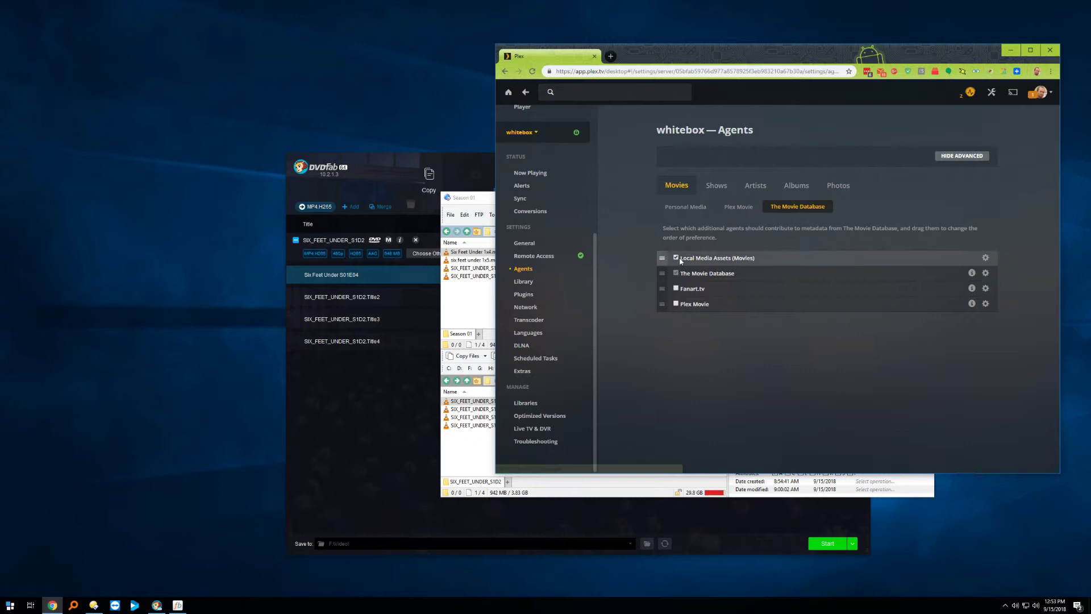
left_click_drag(672, 258, 670, 280)
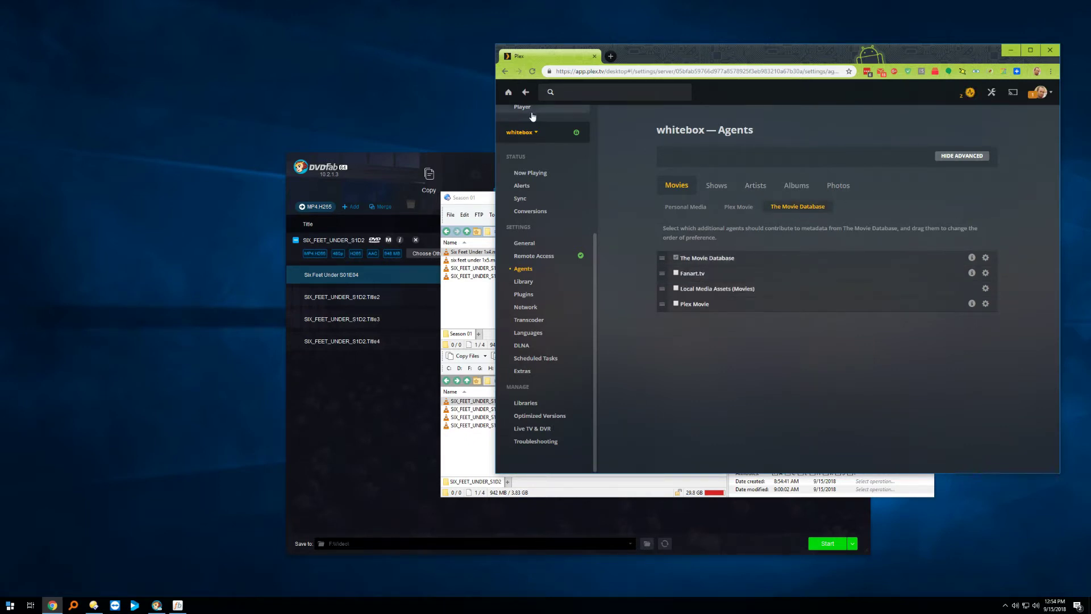
Open Season 1 of Six Feet Under from the TV Shows library
left_click(510, 93)
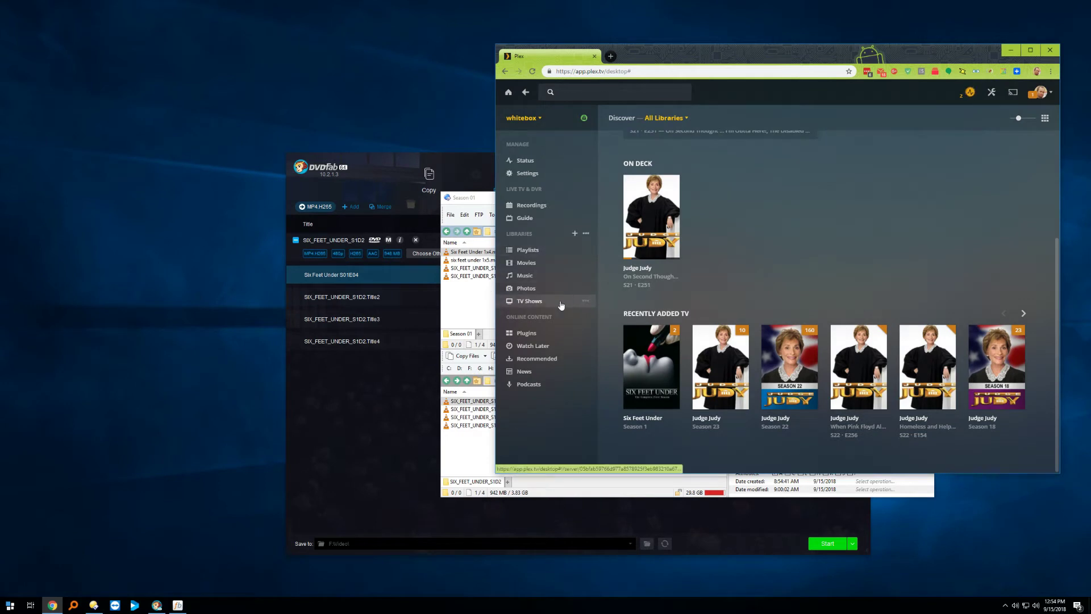
left_click(584, 301)
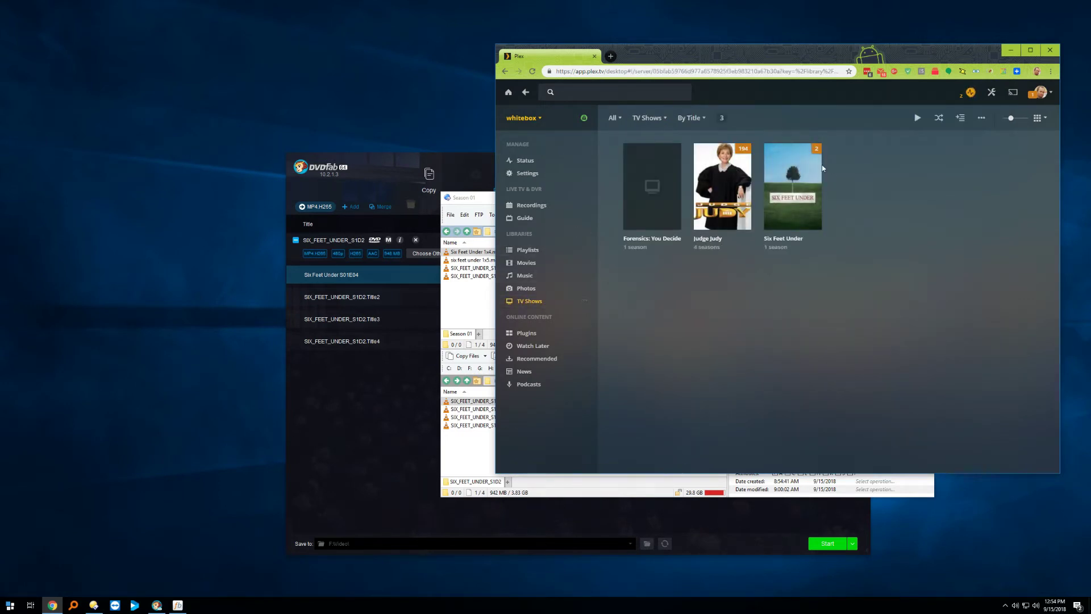
left_click(813, 171)
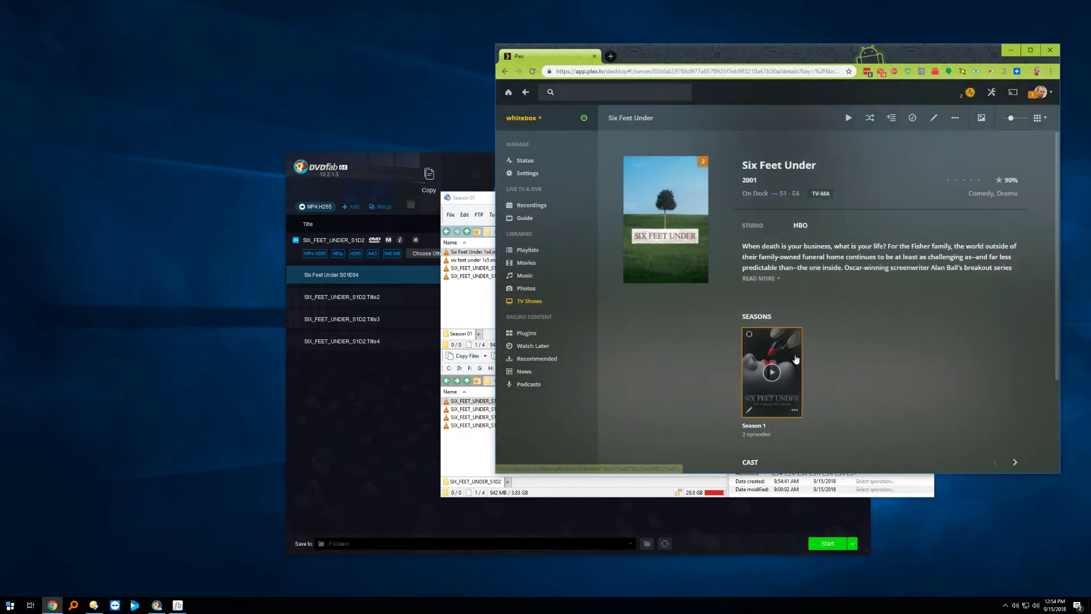
left_click(772, 369)
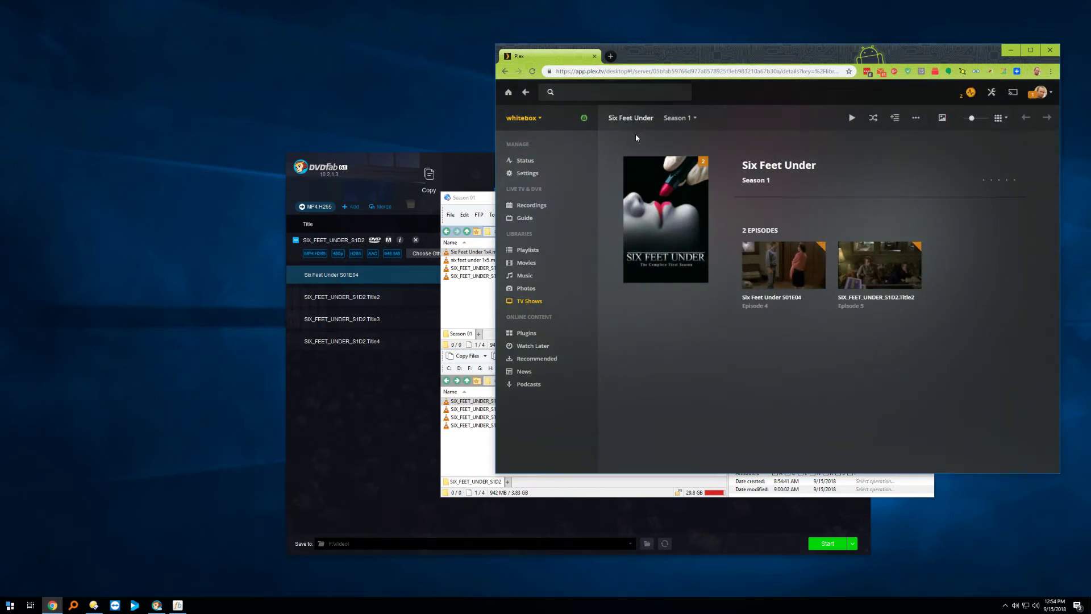
Refresh the metadata of Six Feet Under at show level and open the details of Season 1's episode 4
left_click(586, 301)
left_click(594, 331)
left_click(915, 119)
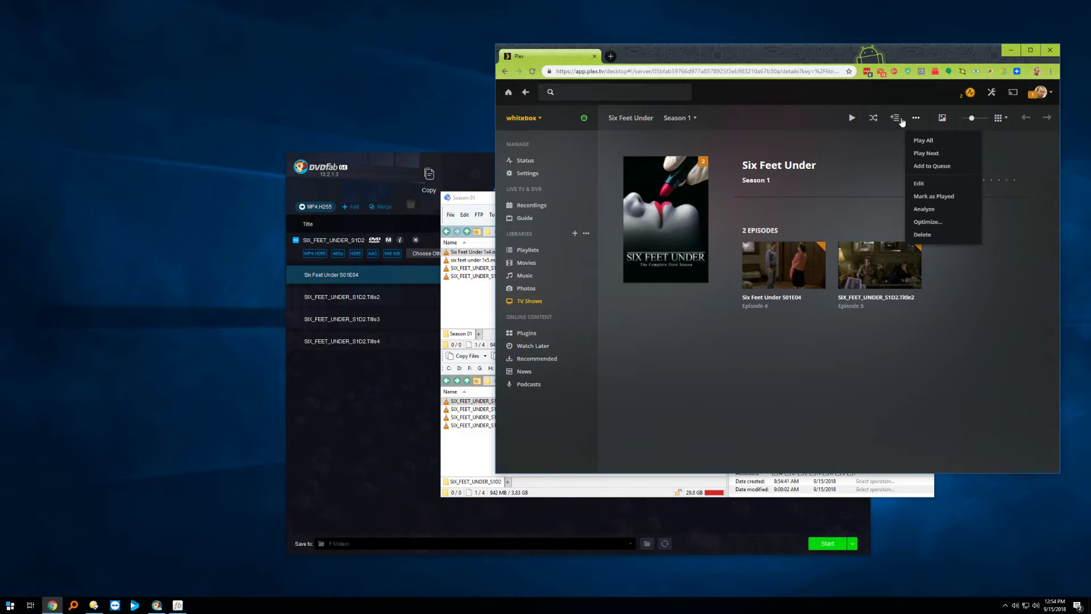
left_click(649, 126)
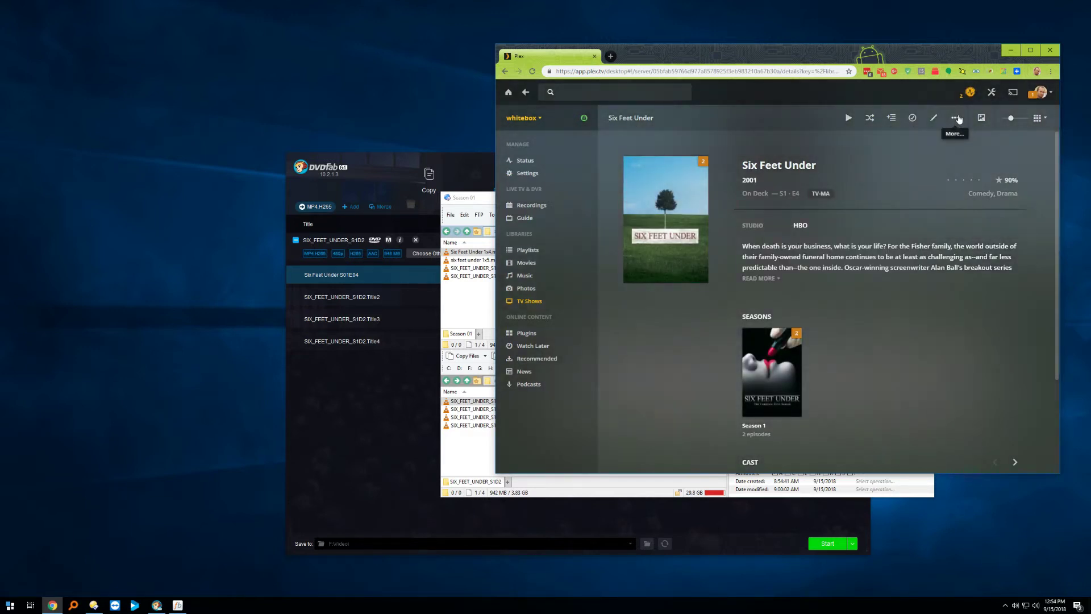
left_click(955, 118)
left_click(976, 183)
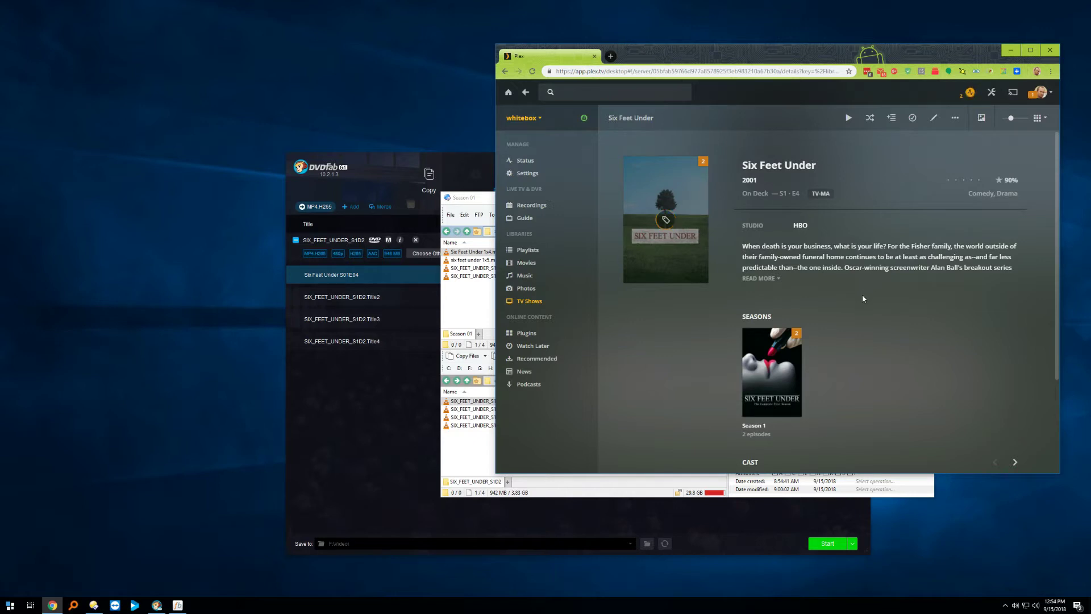
left_click(794, 358)
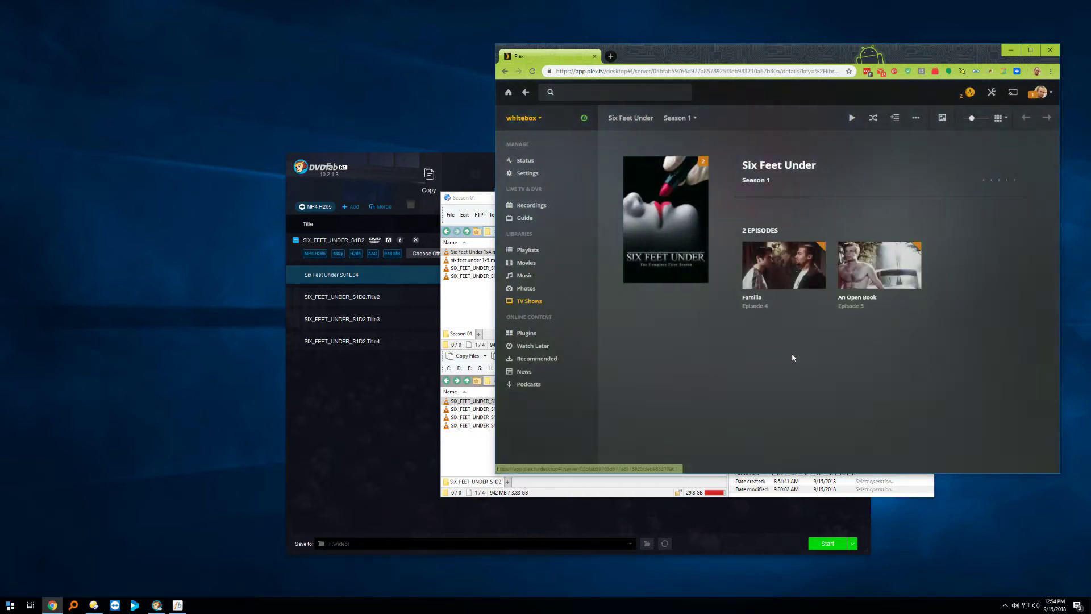
left_click(819, 267)
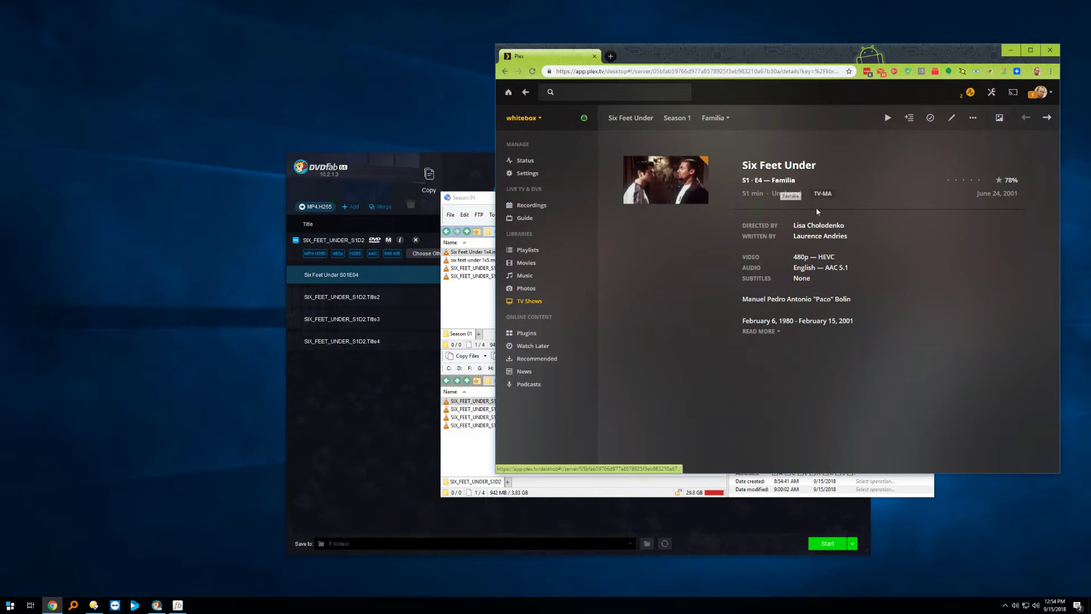
mouse_move(688, 185)
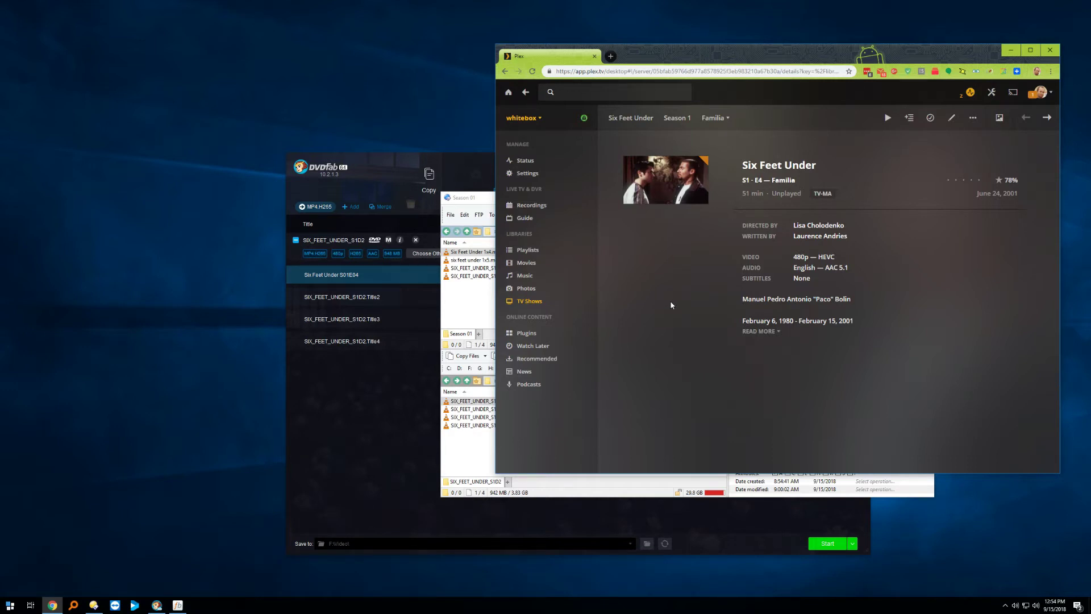
Switch to FileBot and place its window beside the file manager's Season 01 file list
left_click(459, 310)
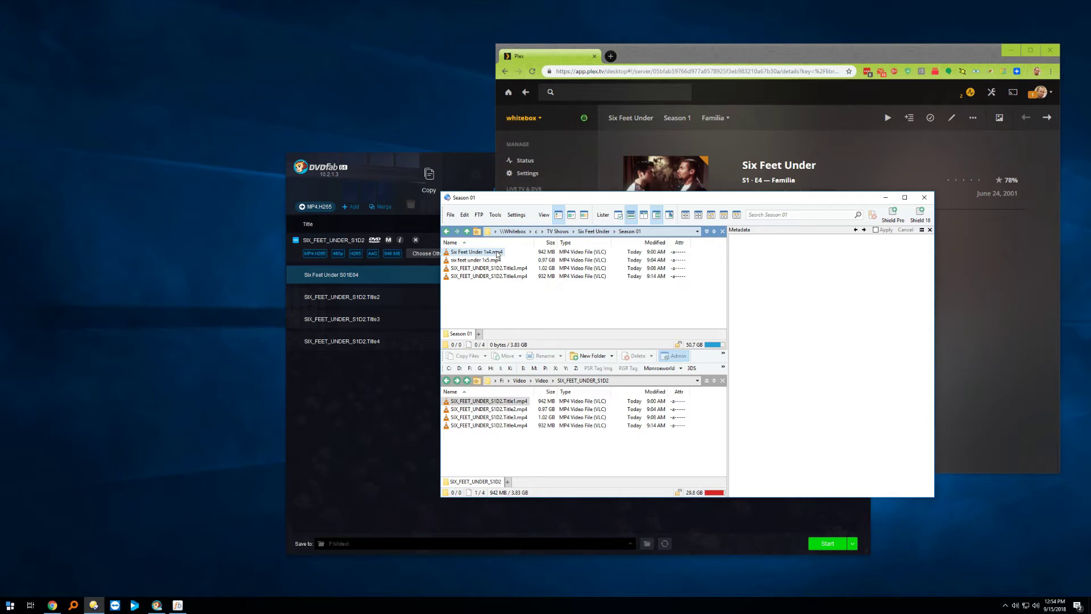
left_click(177, 605)
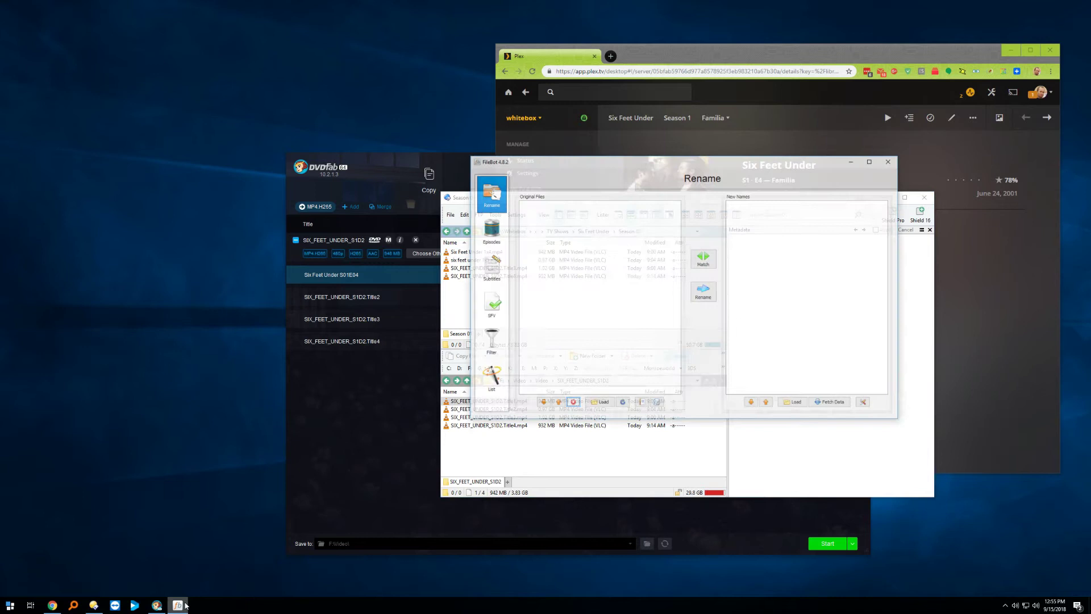
left_click_drag(572, 149, 694, 196)
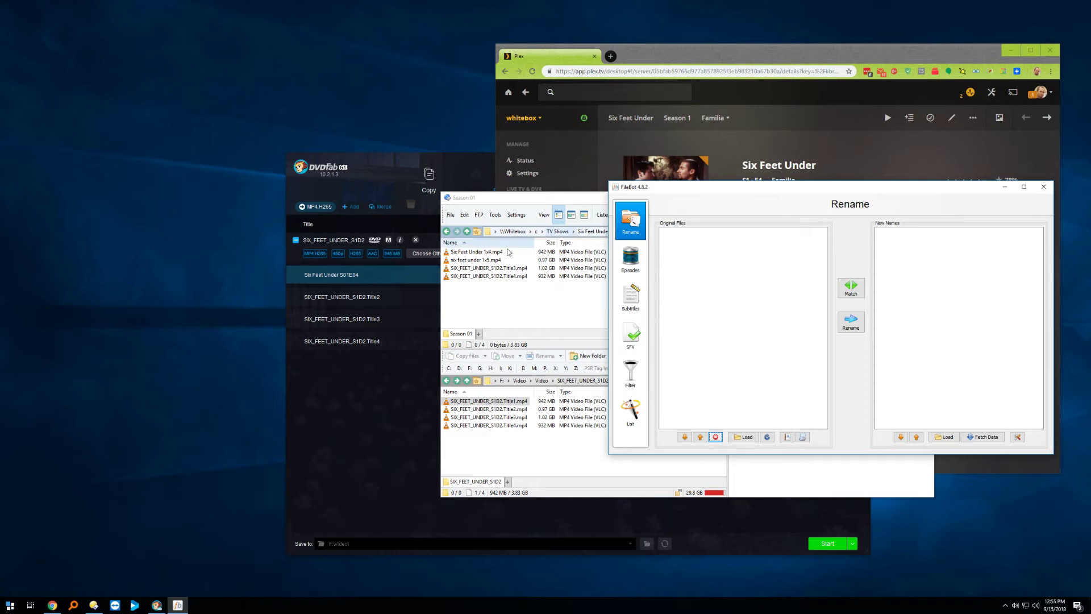
Try to match Six Feet Under 1x4.mp4 against TheTVDB episode data in FileBot, and clear the file list
left_click_drag(484, 251, 746, 257)
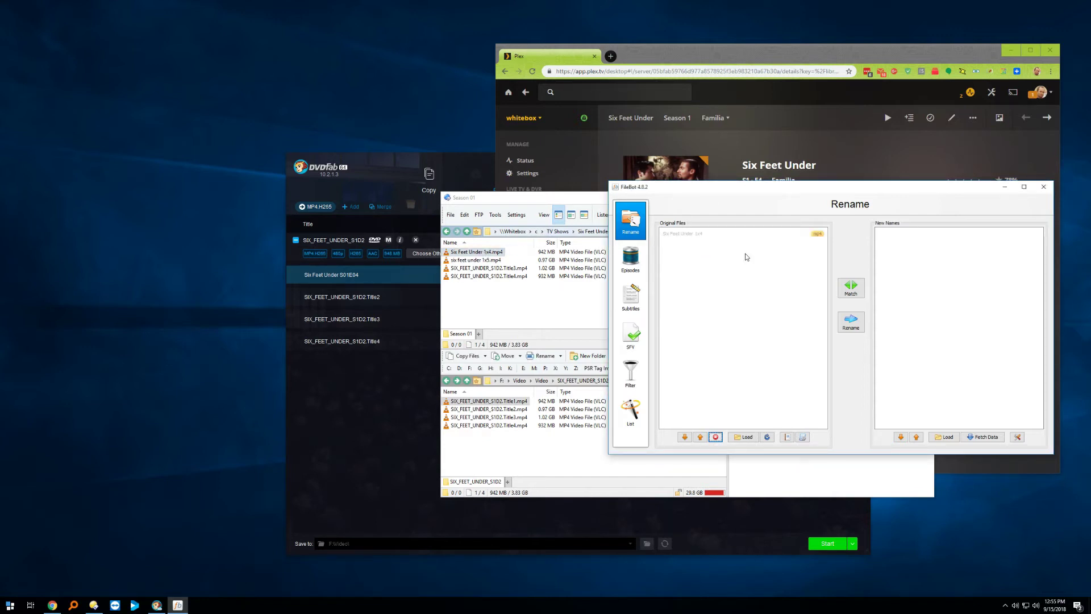
left_click(851, 289)
left_click(869, 322)
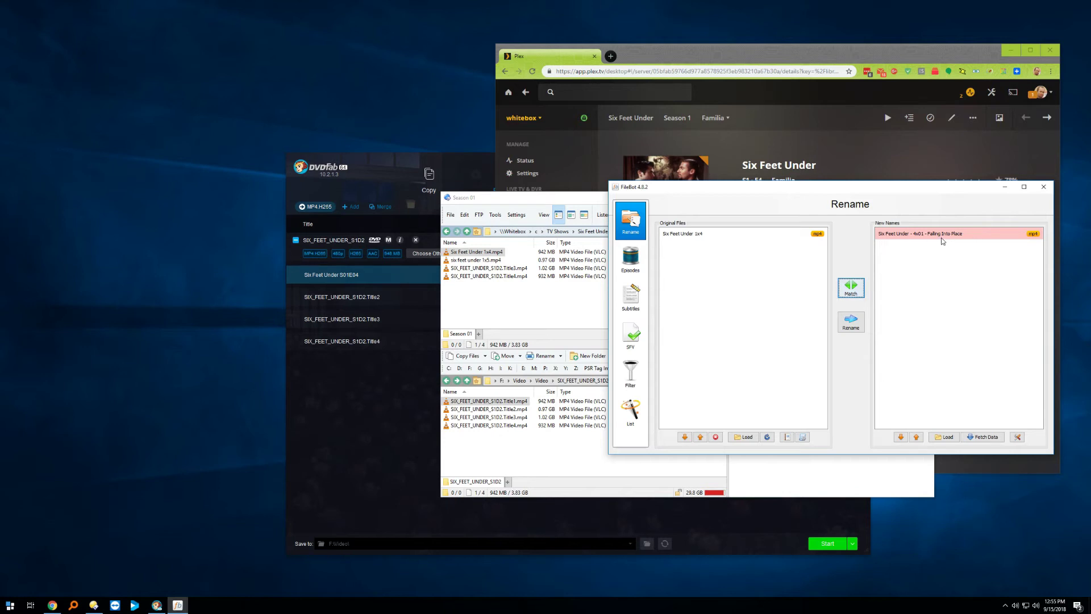
left_click(716, 436)
left_click(687, 239)
left_click(715, 437)
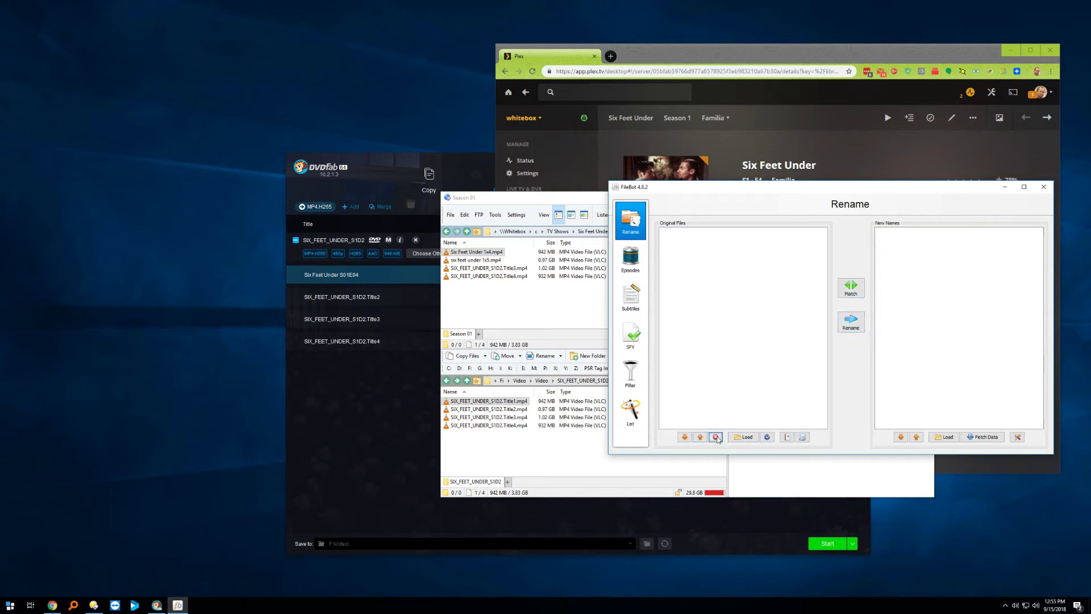
In the file manager's Season 01 folder, rename Six Feet Under 1x4.mp4 as Six Feet Under s01e04.mp4
left_click(488, 315)
left_click(476, 251)
left_click(476, 251)
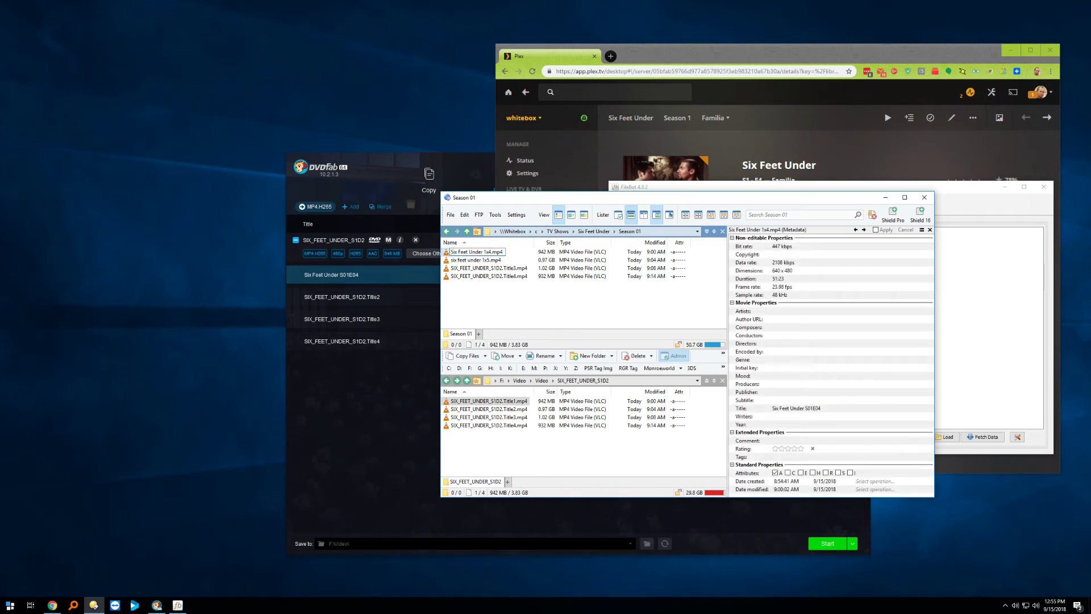
left_click(484, 251)
type("s0")
key("BackSpace")
type("e0")
key("Return")
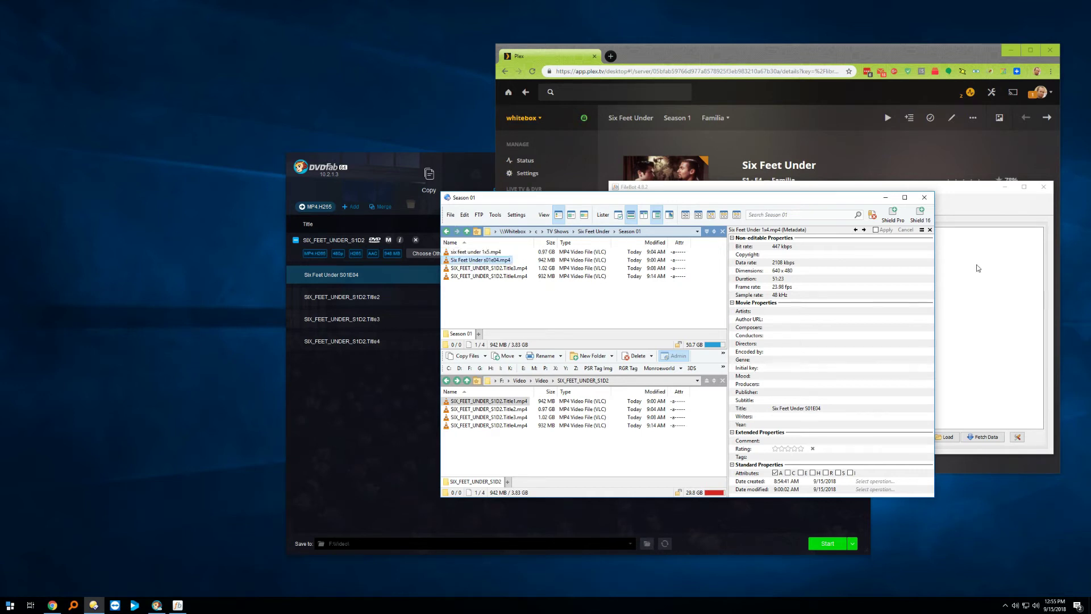
Load Six Feet Under s01e04.mp4 into FileBot, rename it using matched TheTVDB episode data, and return to the file manager
left_click(953, 198)
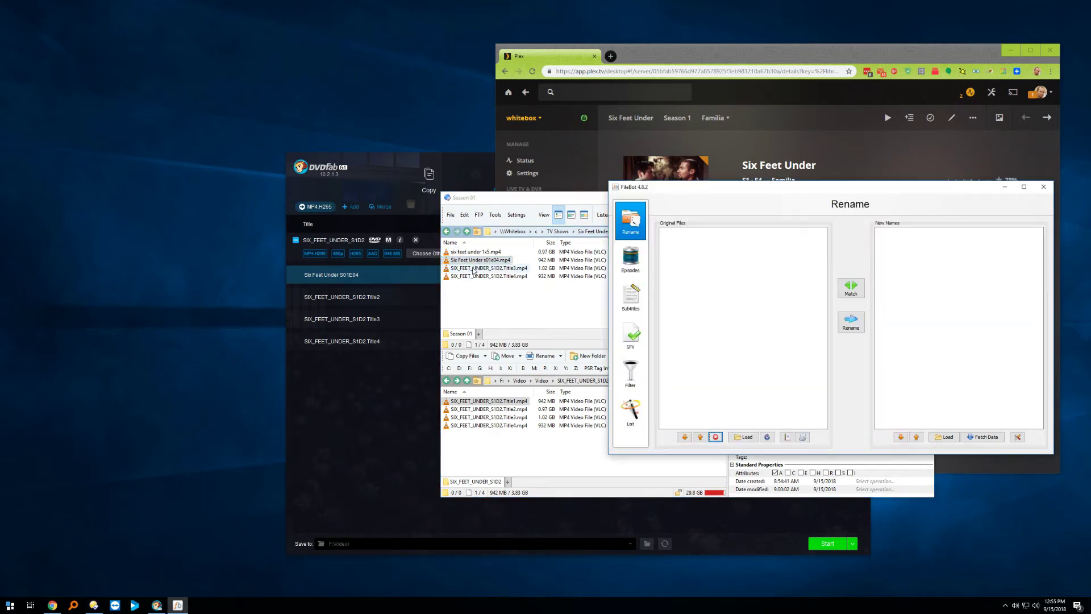
left_click_drag(480, 260, 800, 305)
left_click(851, 288)
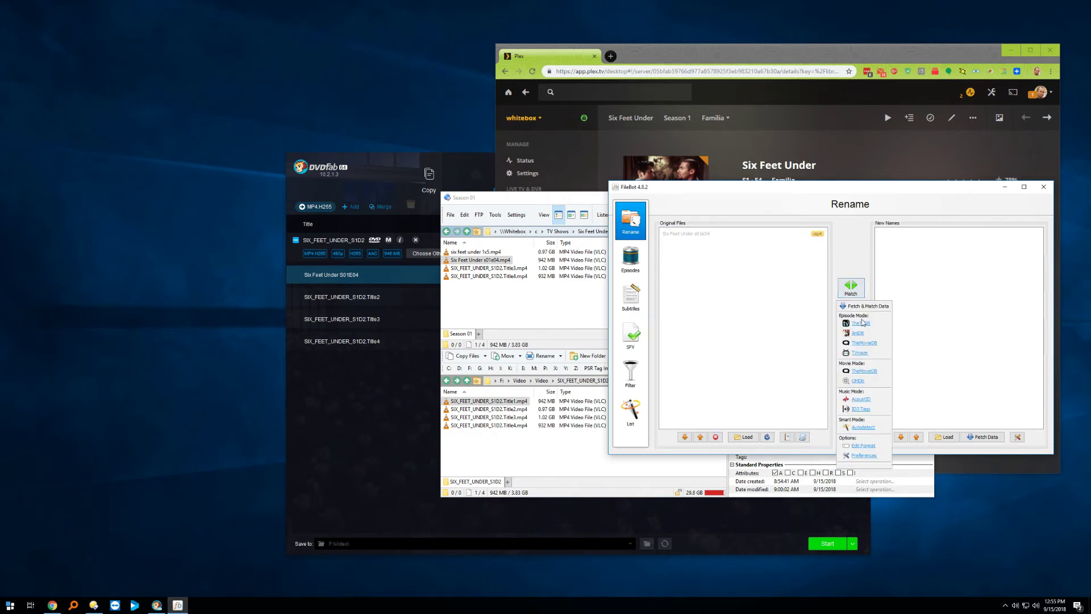
left_click(862, 326)
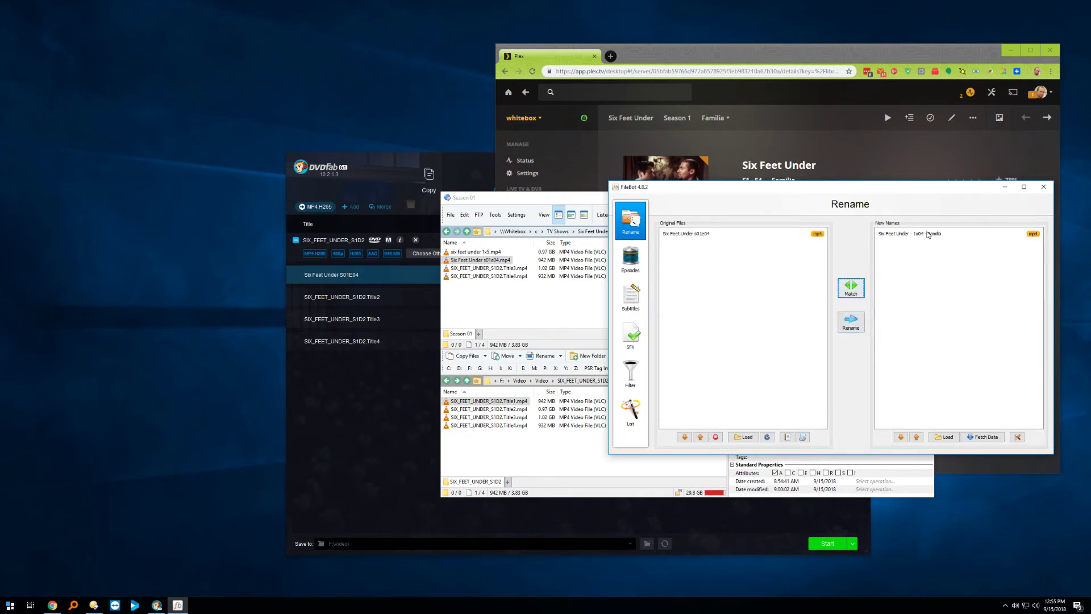
left_click(847, 323)
left_click(477, 256)
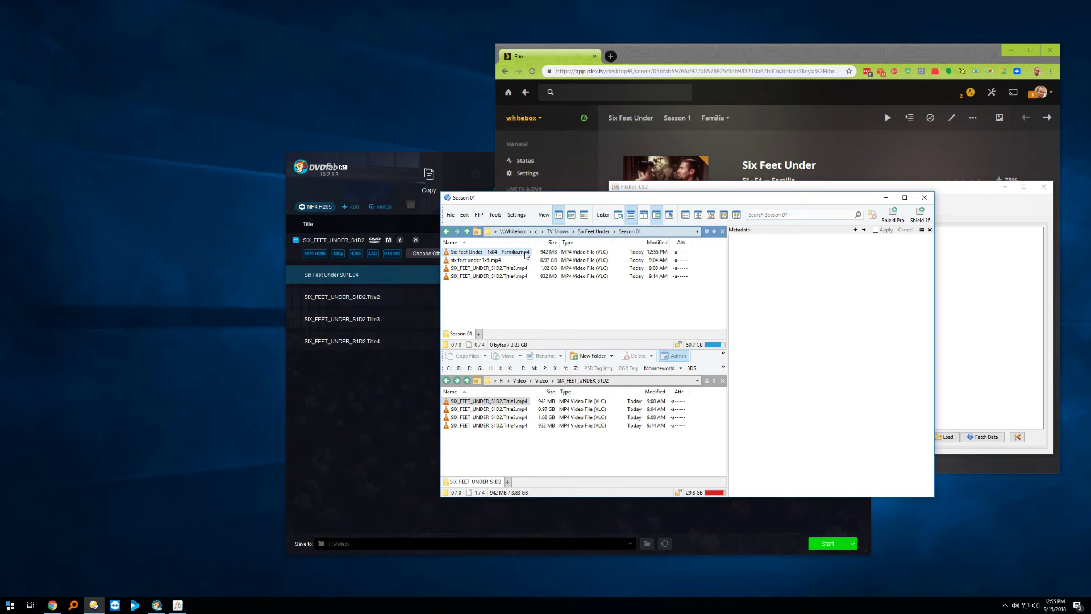
In the Season 01 folder, rename six feet under 1x5.mp4 as six feet under s1e5.mp4
left_click(527, 259)
key("F2")
key("Right")
key("Left")
key("Left")
key("Left")
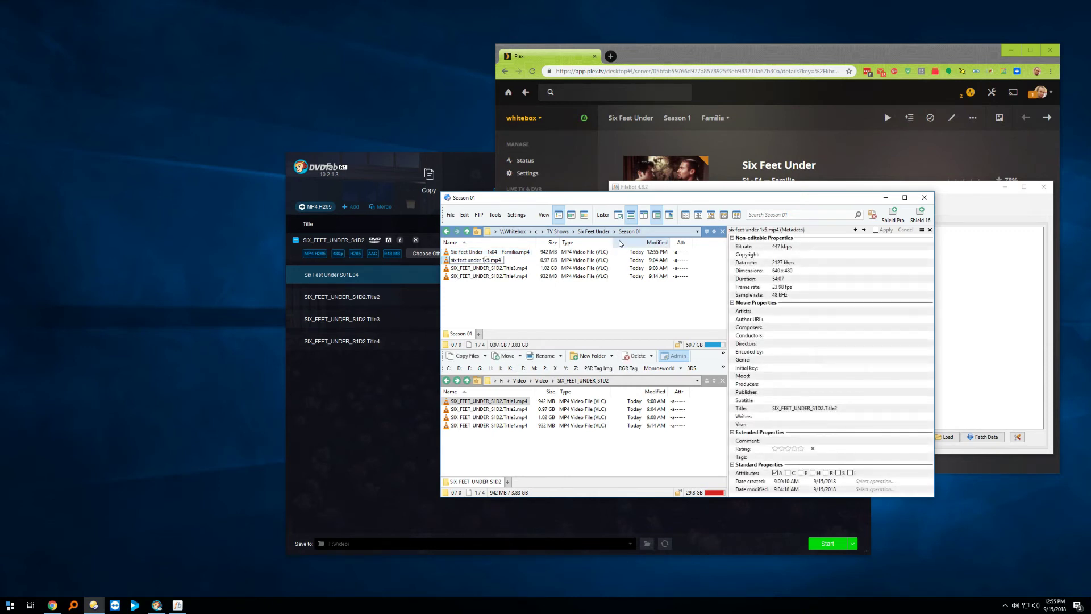
type("s")
key("Delete")
type("e")
key("Return")
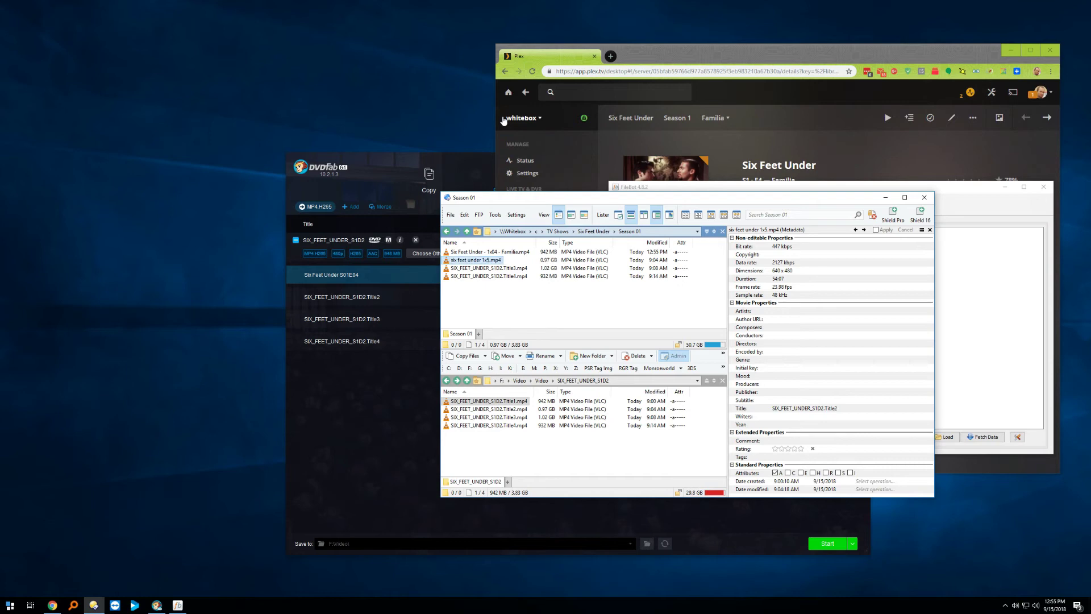
Load six feet under s1e5.mp4 into FileBot, rename it using matched TheTVDB episode data, and return to the file manager
left_click_drag(611, 198, 336, 171)
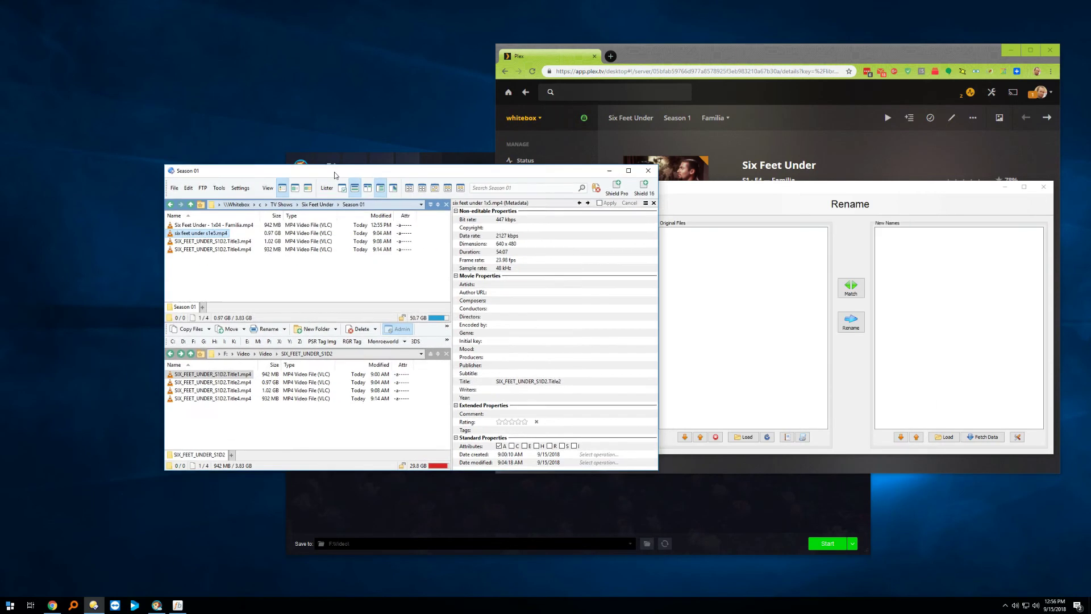
left_click_drag(185, 234, 758, 291)
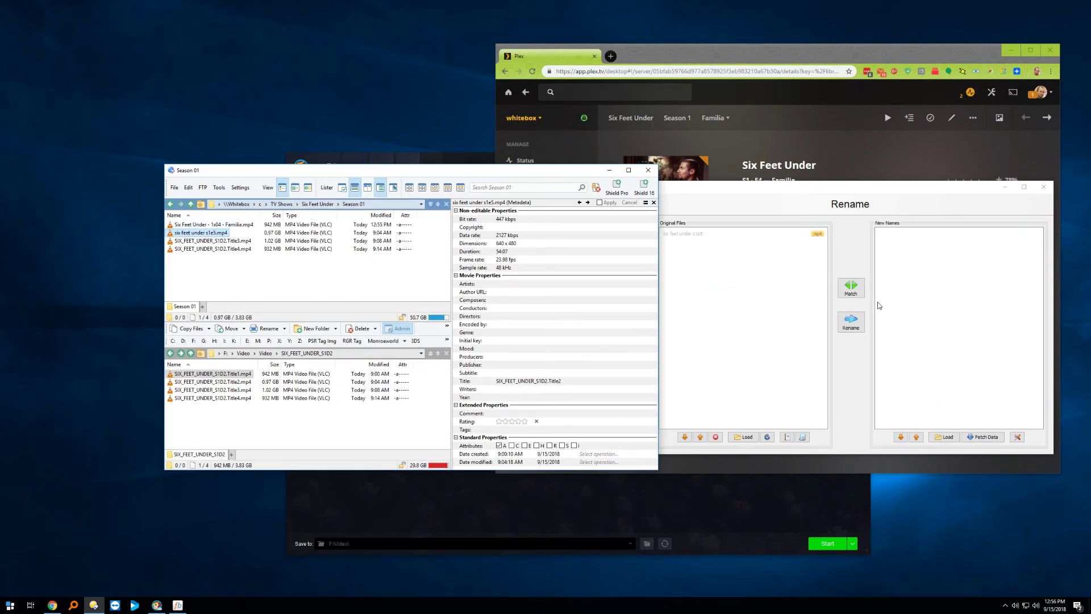
left_click(852, 289)
left_click(872, 323)
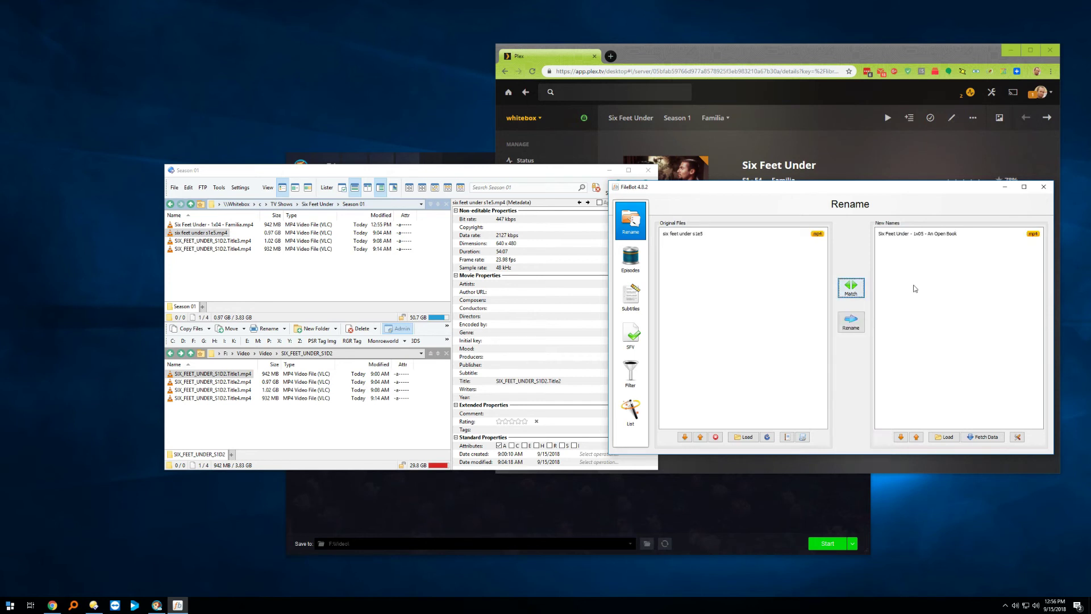
left_click(858, 325)
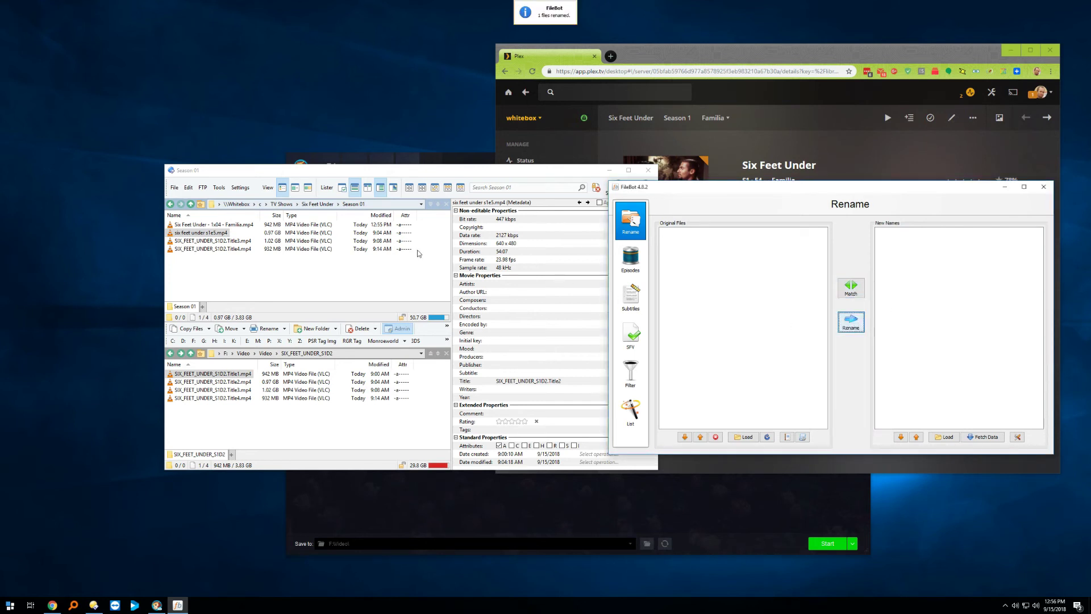
left_click(253, 275)
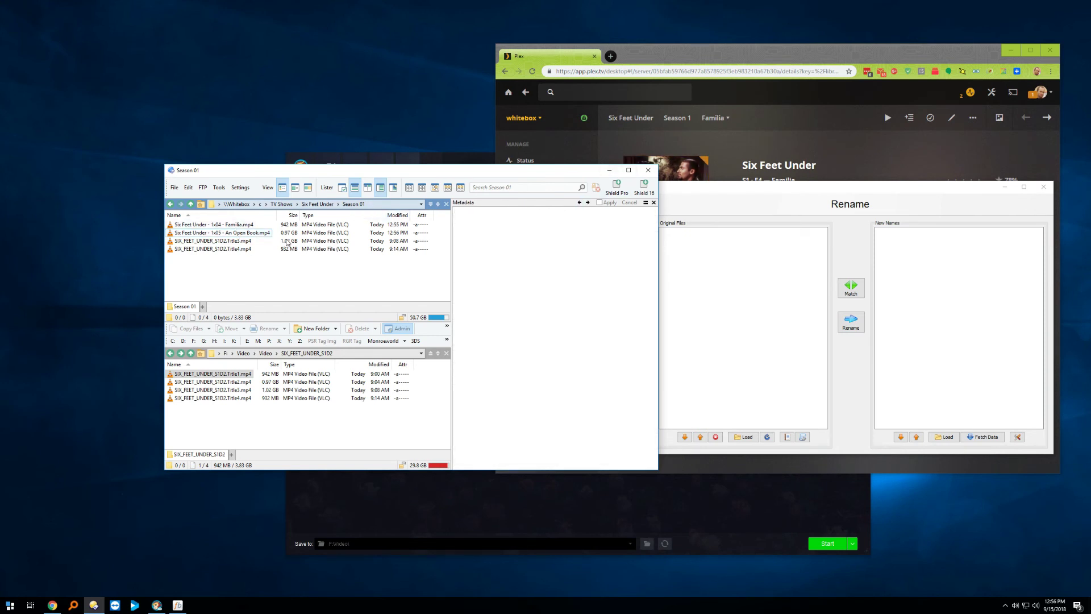
Switch to Plex and rescan the TV Shows library for the renamed episode files
left_click(919, 146)
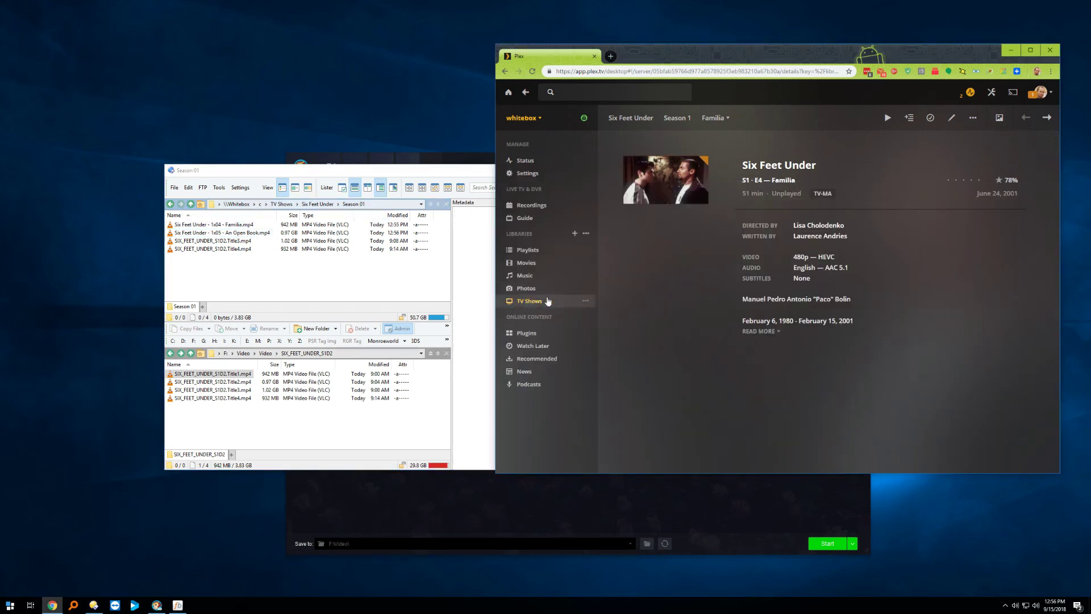
left_click(583, 304)
left_click(584, 303)
left_click(598, 329)
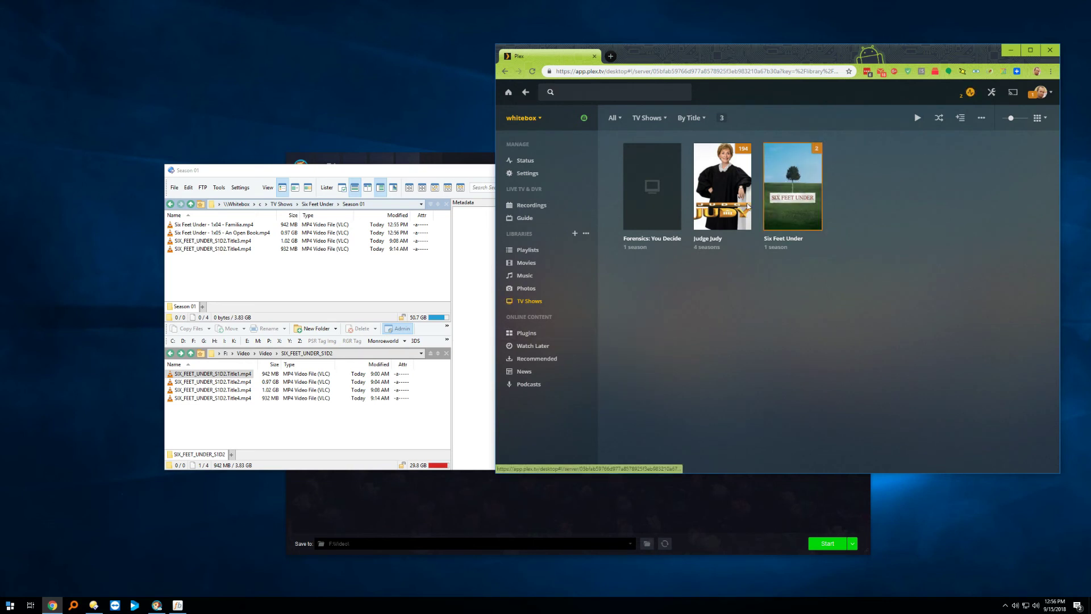
Refresh the metadata of the Six Feet Under show and open its Season 1 episode list
left_click(813, 183)
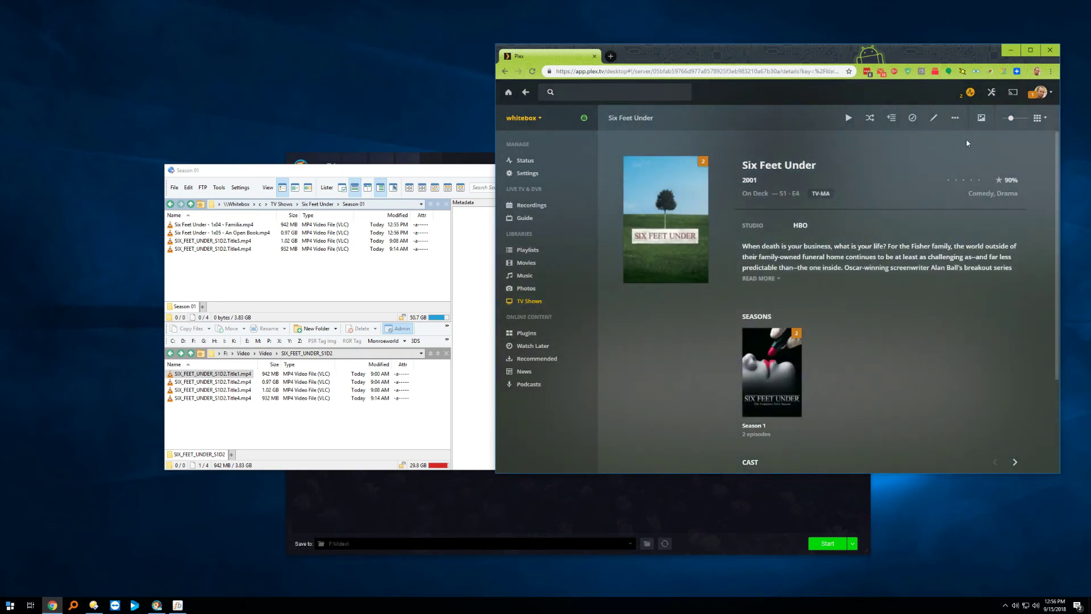
left_click(955, 118)
left_click(971, 184)
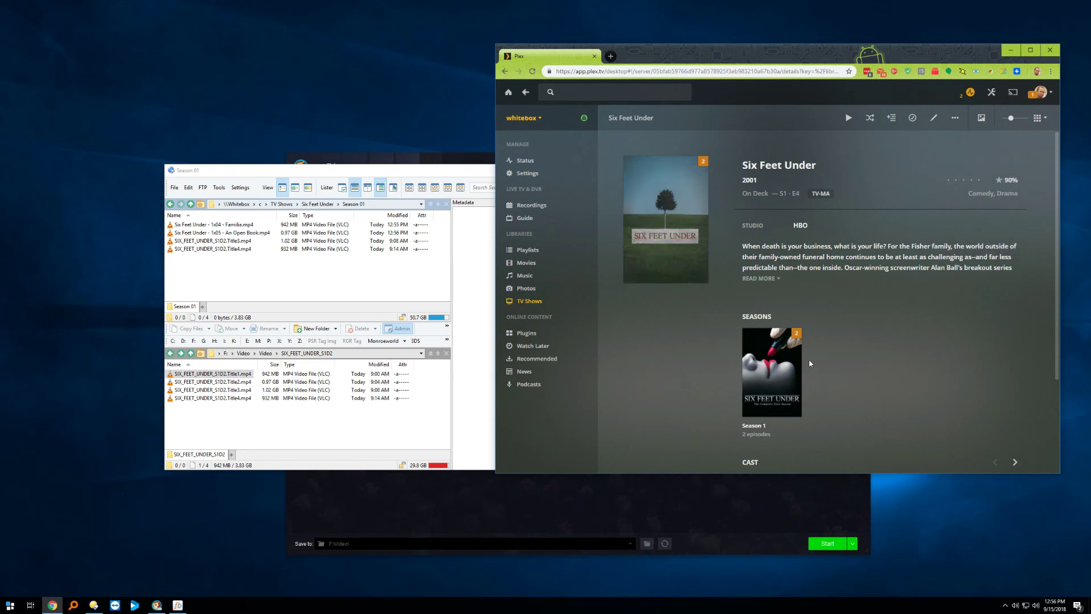
left_click(784, 367)
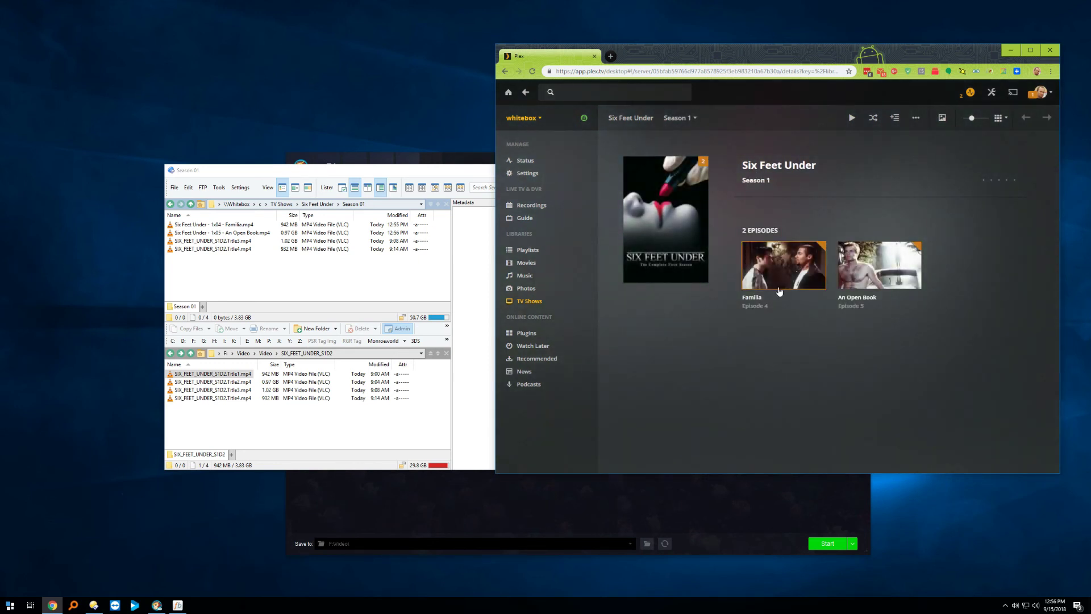
left_click(785, 266)
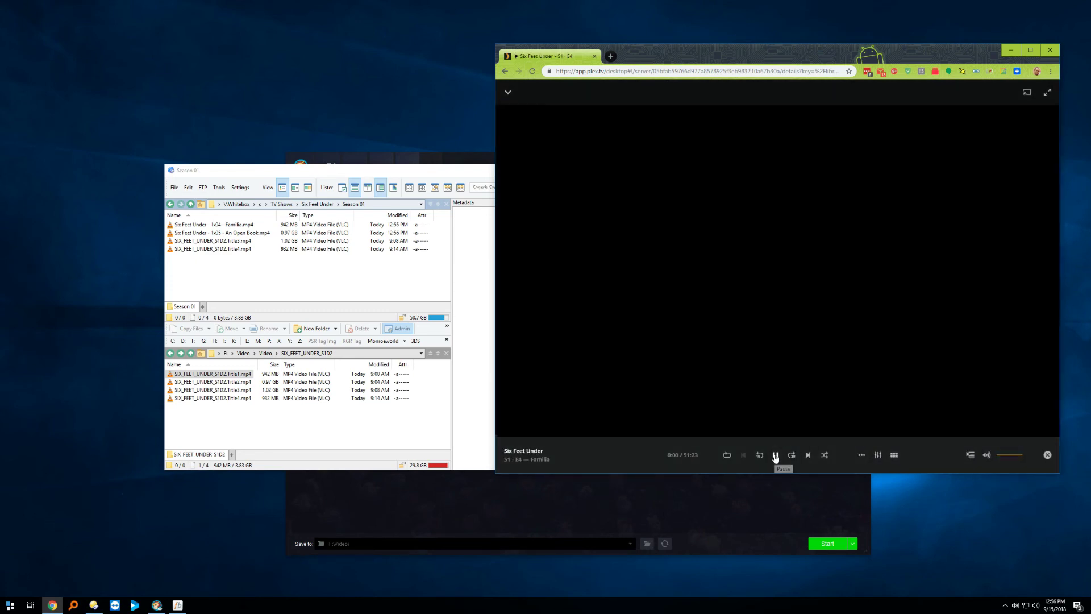
left_click(775, 456)
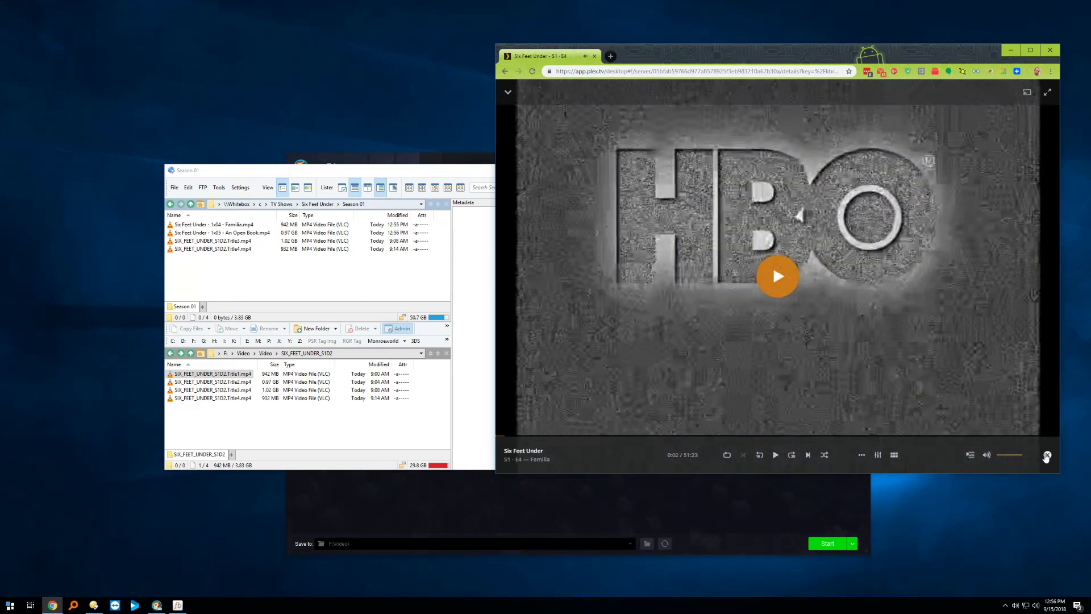
left_click(1047, 455)
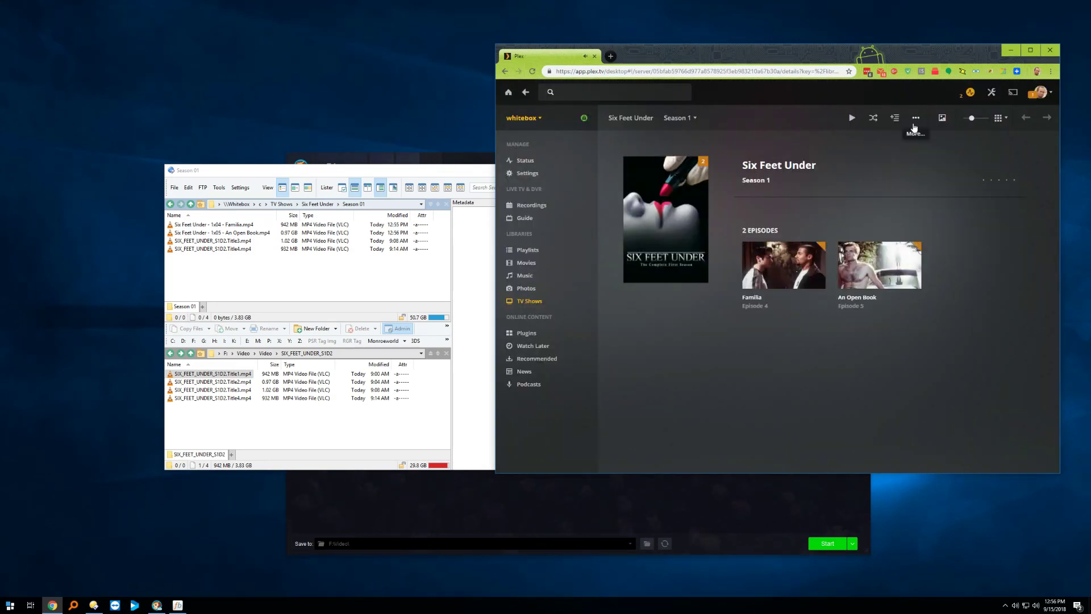
Examine the media info of the Familia episode for its file path and name, and close it
left_click(818, 282)
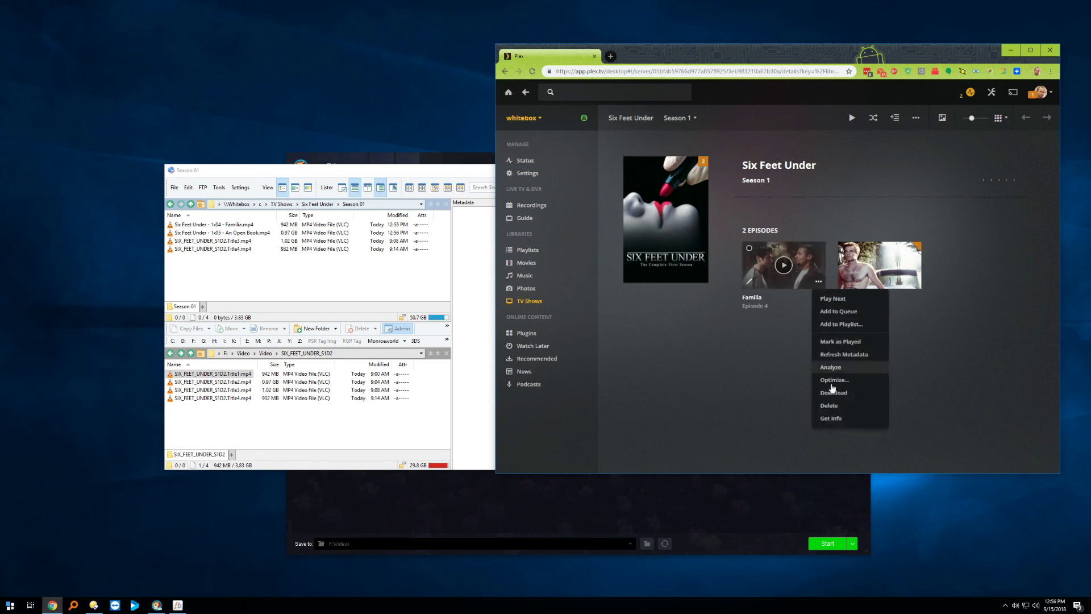
left_click(830, 419)
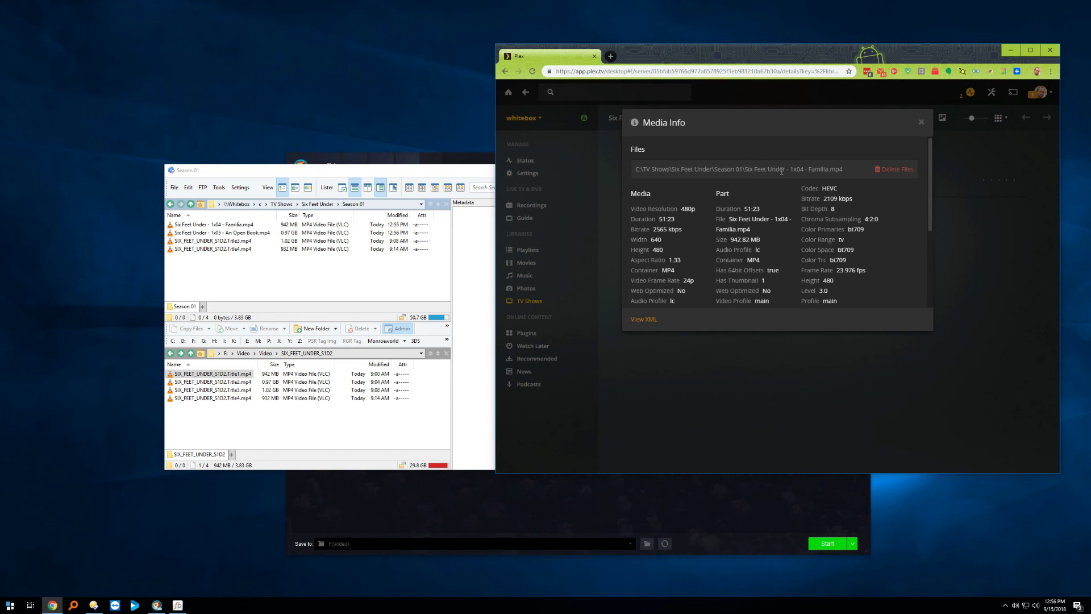
left_click(921, 121)
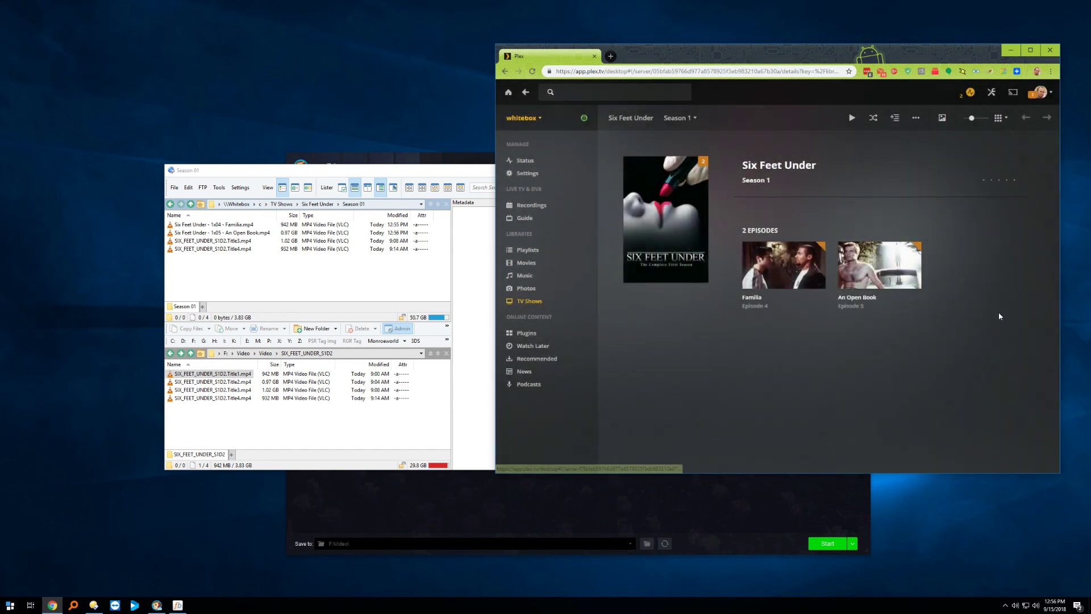